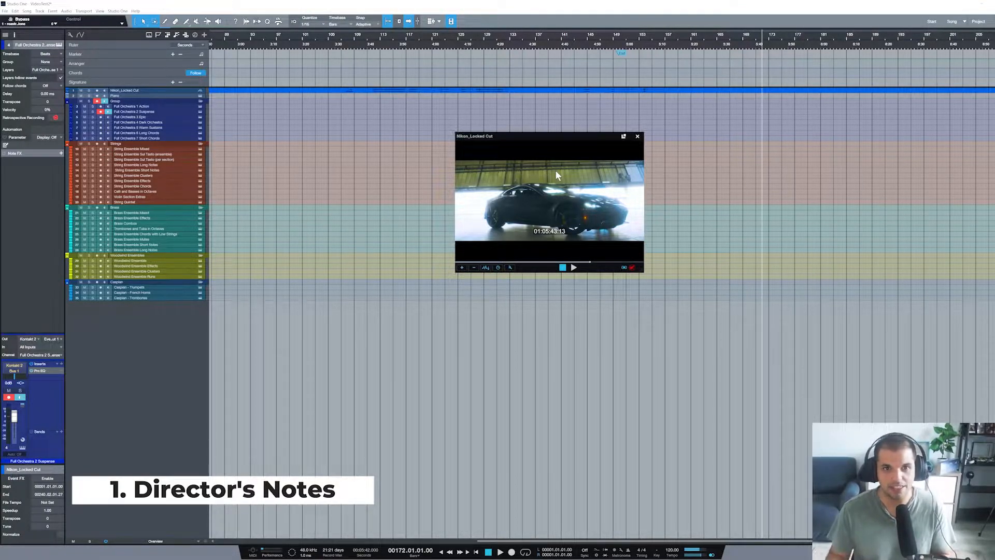
Step: Preview the scenes of the Nikon_Locked Cut film by placing the playhead at successive points from start to near the end
{"action": "left_click_drag", "start_coordinate": [420, 36], "coordinate": [482, 26]}
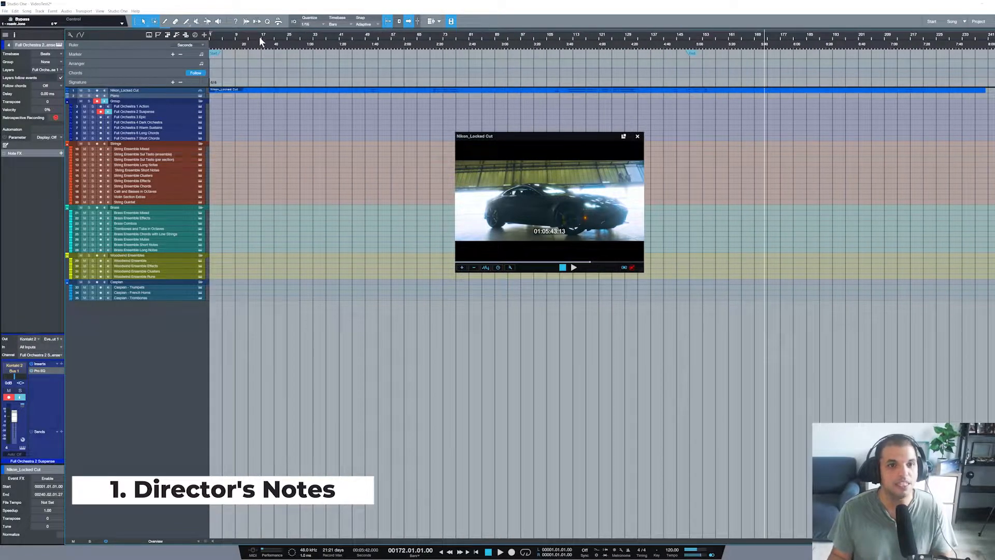
{"action": "left_click", "coordinate": [261, 37]}
{"action": "left_click", "coordinate": [319, 33]}
{"action": "left_click", "coordinate": [352, 33]}
{"action": "left_click", "coordinate": [391, 36]}
{"action": "left_click", "coordinate": [443, 36]}
{"action": "left_click", "coordinate": [489, 36]}
{"action": "left_click", "coordinate": [563, 35]}
{"action": "left_click", "coordinate": [605, 34]}
{"action": "left_click", "coordinate": [667, 34]}
{"action": "left_click", "coordinate": [722, 34]}
{"action": "left_click", "coordinate": [754, 33]}
{"action": "left_click", "coordinate": [800, 34]}
{"action": "left_click", "coordinate": [881, 38]}
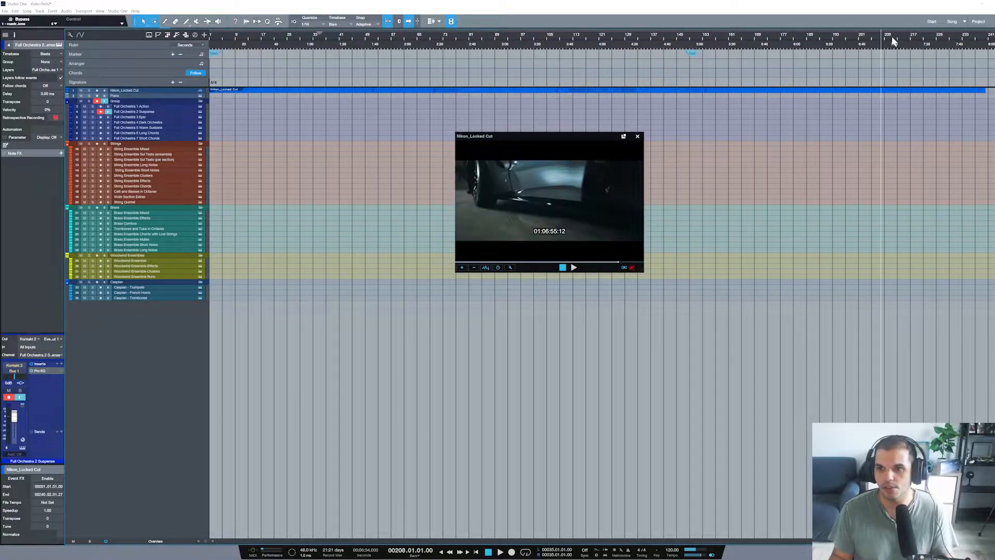
{"action": "left_click", "coordinate": [833, 36]}
{"action": "left_click", "coordinate": [803, 37]}
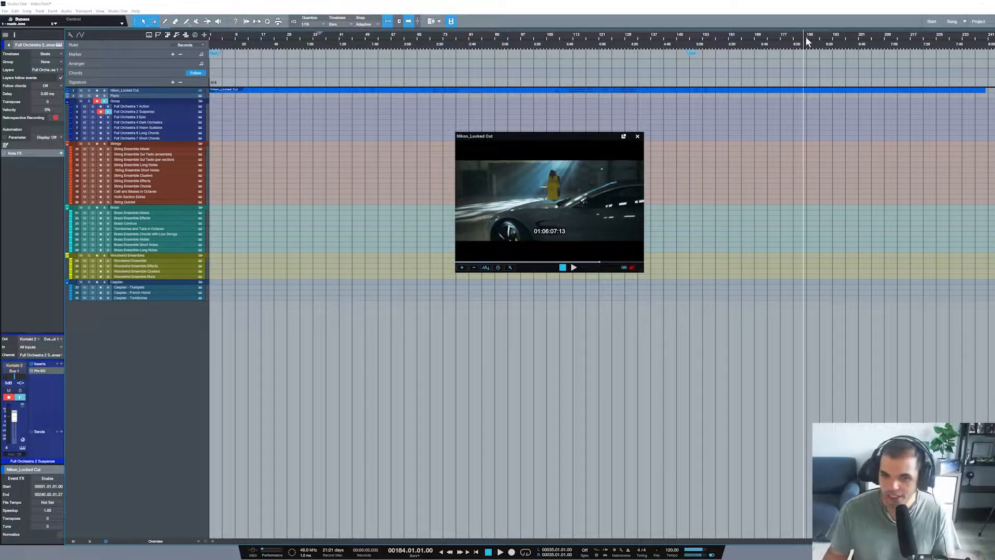
Step: Switch to the Film Notes.PNG image, enlarge it and reposition its window to read the director's cue notes
{"action": "key", "text": "alt+Tab"}
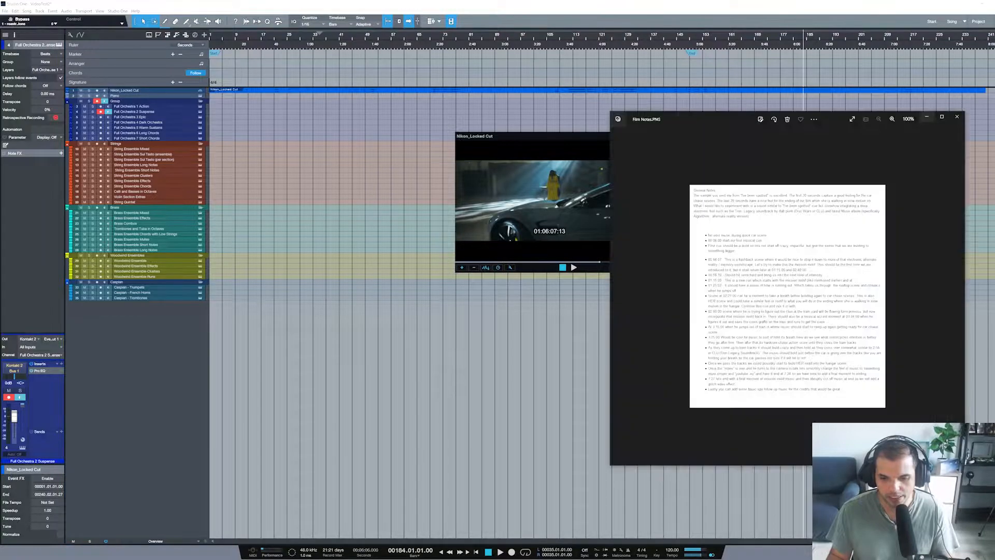
{"action": "scroll", "coordinate": [782, 224], "scroll_direction": "up", "scroll_amount": 4}
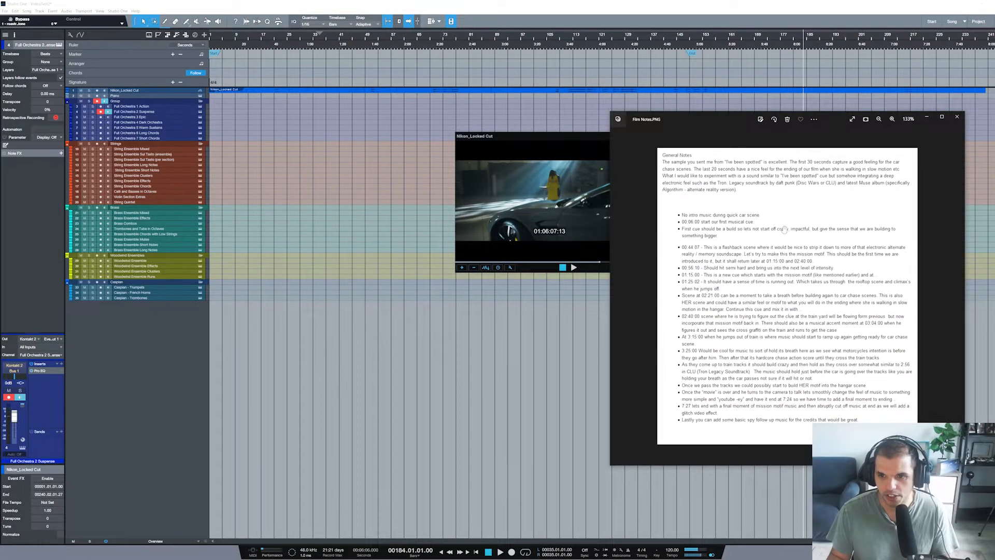
{"action": "left_click_drag", "start_coordinate": [841, 118], "coordinate": [634, 114]}
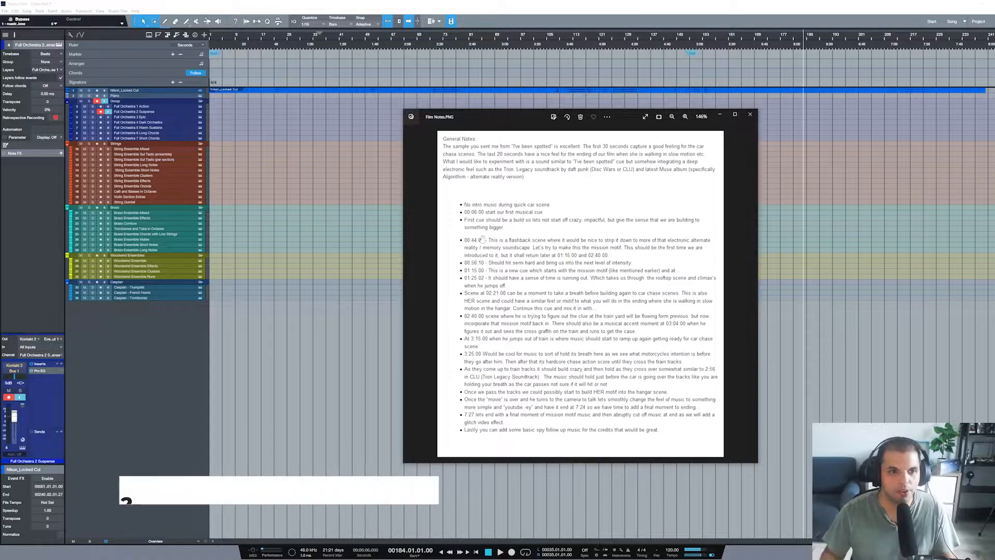
Step: Switch the marker track's timebase to seconds and set the song's frame rate to 23.976 fps
{"action": "left_click", "coordinate": [201, 55]}
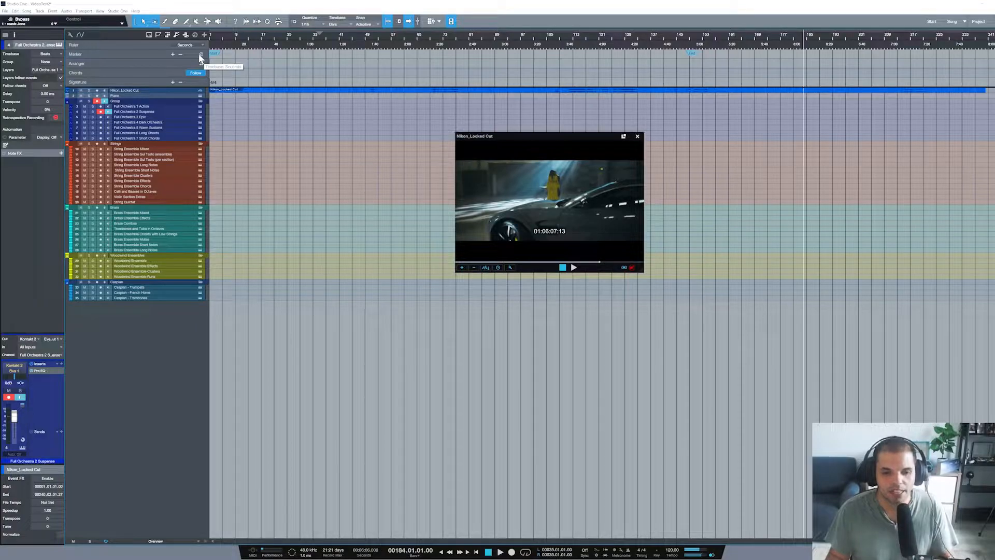
{"action": "left_click", "coordinate": [118, 11]}
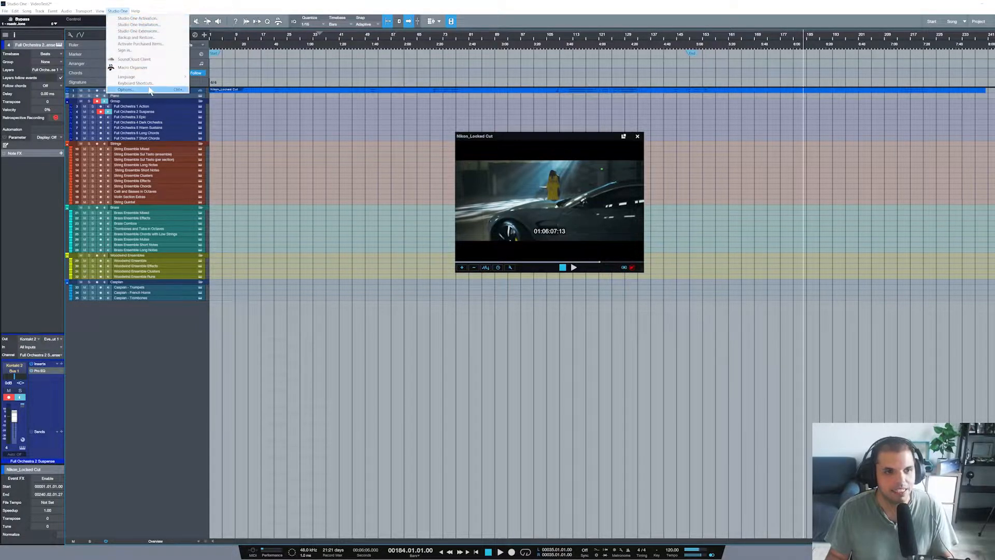
{"action": "left_click", "coordinate": [125, 91]}
{"action": "left_click", "coordinate": [545, 348]}
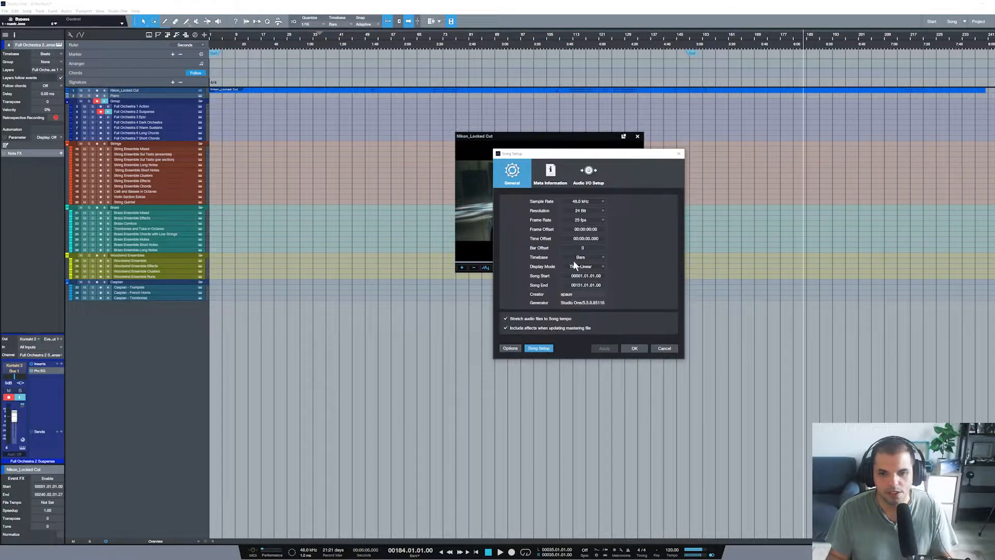
{"action": "left_click", "coordinate": [593, 223]}
{"action": "left_click", "coordinate": [592, 230]}
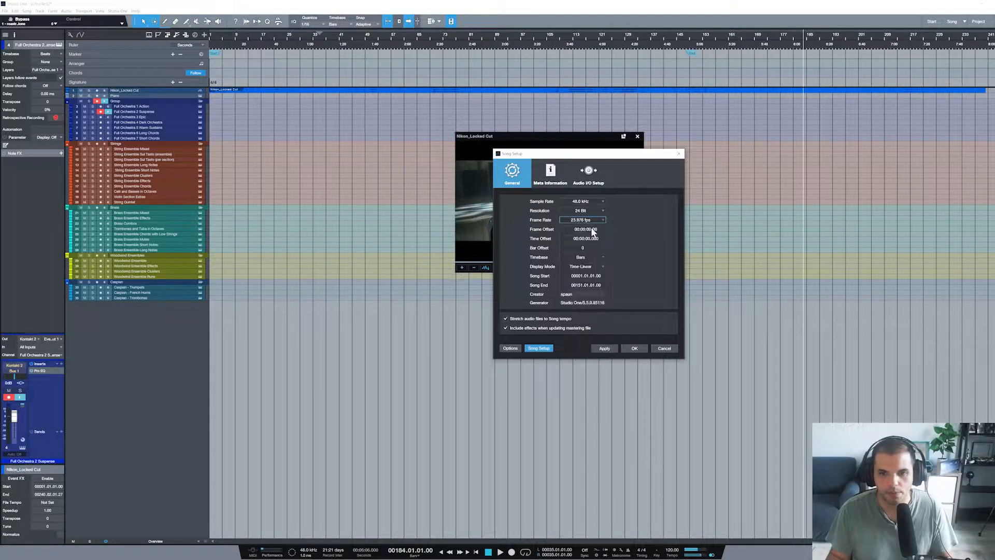
{"action": "left_click", "coordinate": [605, 348]}
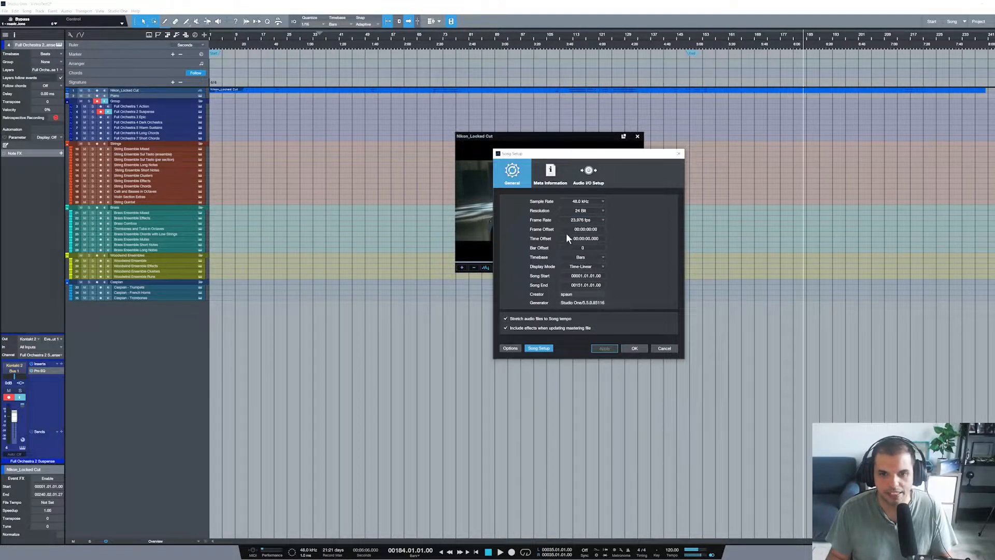
{"action": "left_click", "coordinate": [633, 349]}
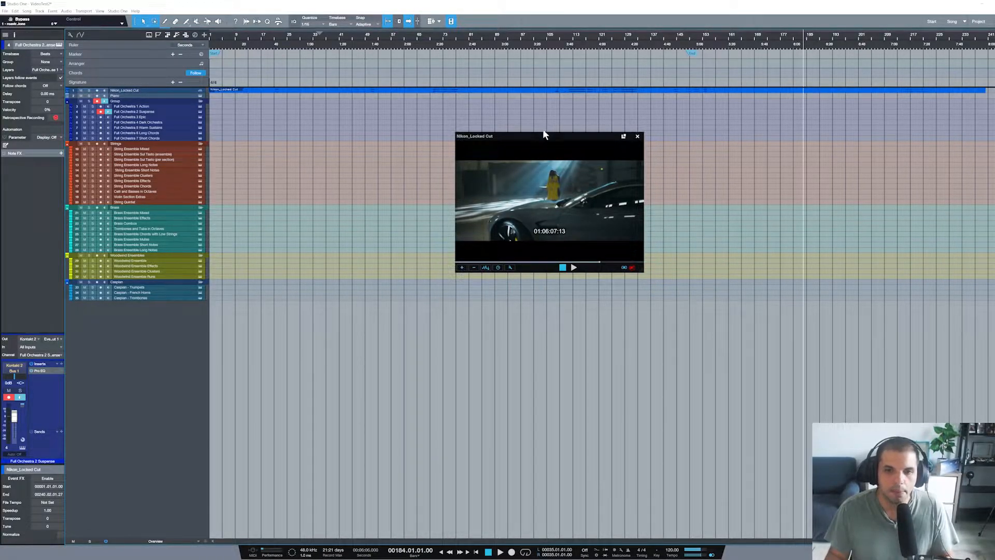
Step: Move the video player slightly lower and preview the footage around the one-minute mark against the film notes
{"action": "left_click_drag", "start_coordinate": [543, 136], "coordinate": [539, 182]}
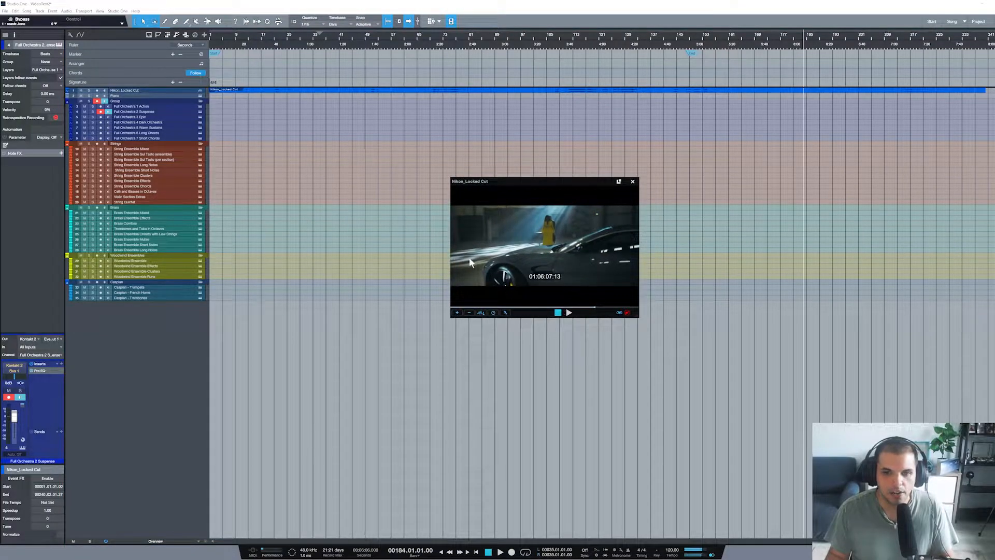
{"action": "left_click", "coordinate": [310, 43]}
{"action": "left_click", "coordinate": [322, 39]}
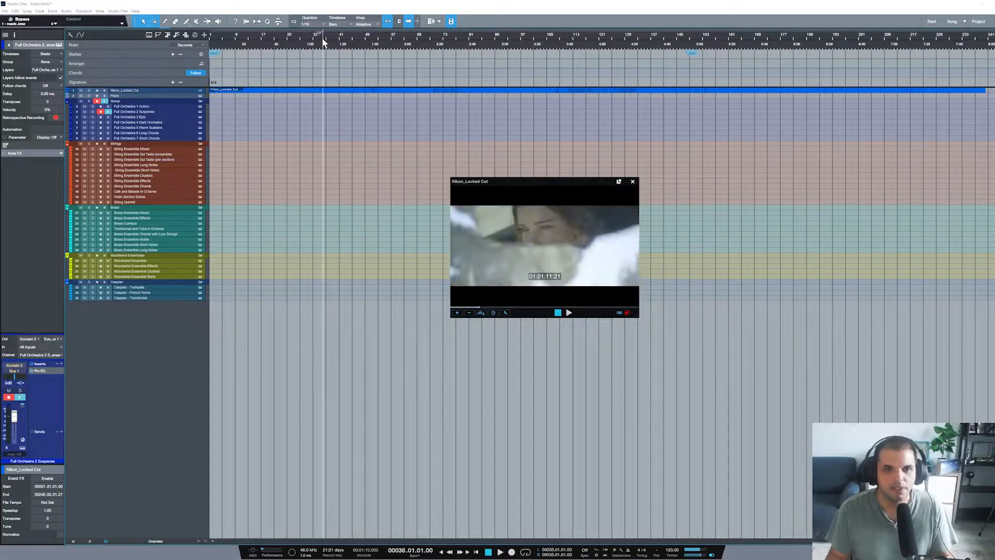
{"action": "left_click", "coordinate": [333, 39]}
{"action": "left_click", "coordinate": [297, 40]}
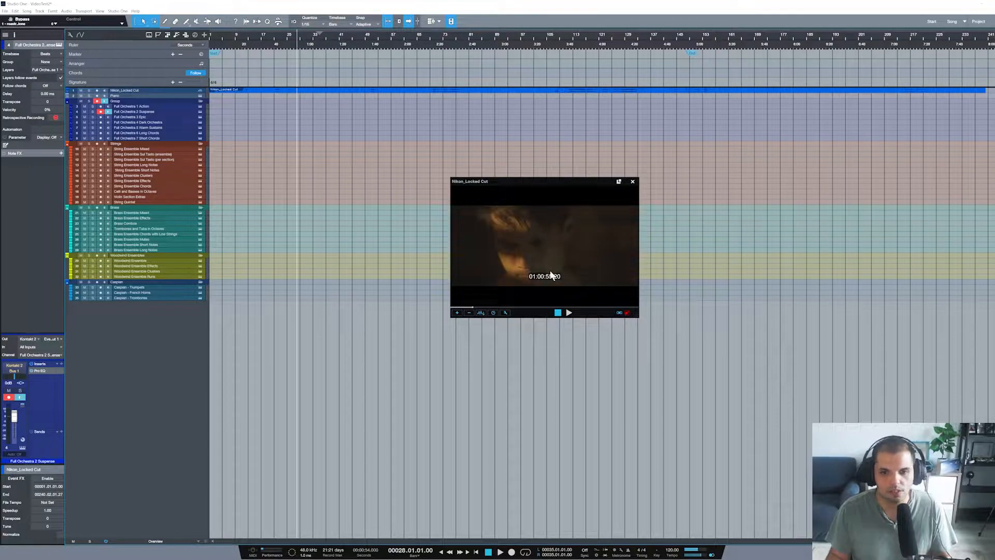
{"action": "left_click", "coordinate": [614, 558]}
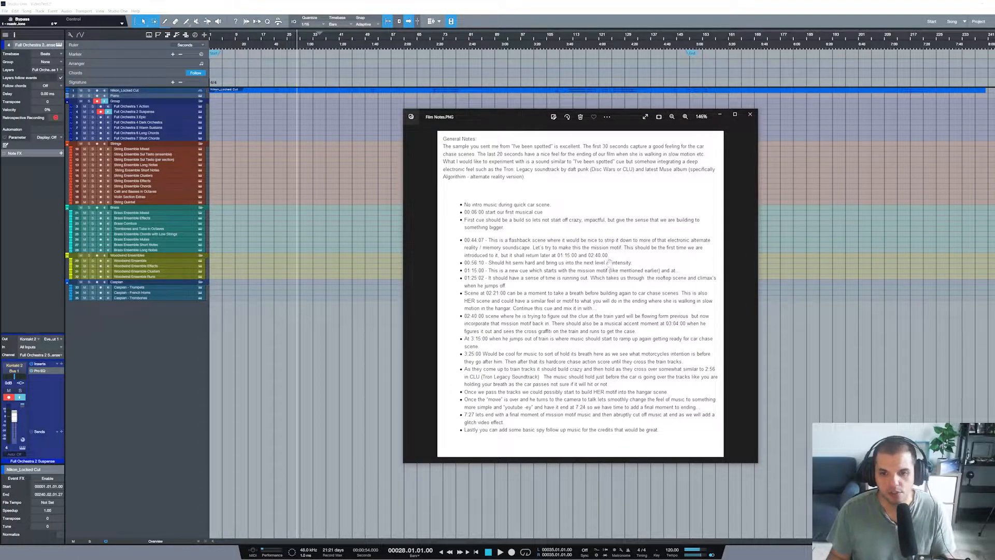
{"action": "left_click", "coordinate": [397, 214]}
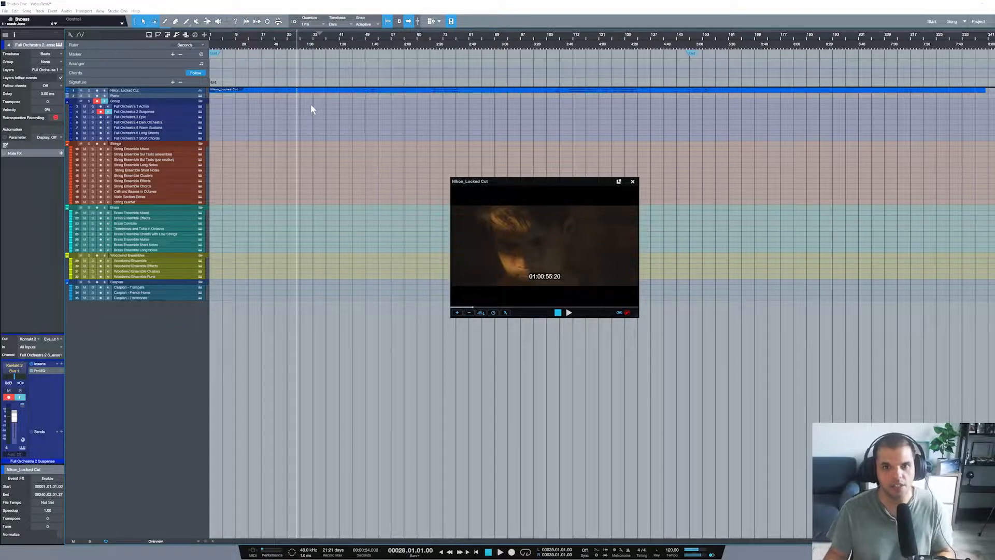
Step: Bring the playhead to about 01:00:44:20 in the video, consulting the film notes for the flashback cue time
{"action": "scroll", "coordinate": [284, 179], "scroll_direction": "up", "scroll_amount": 1}
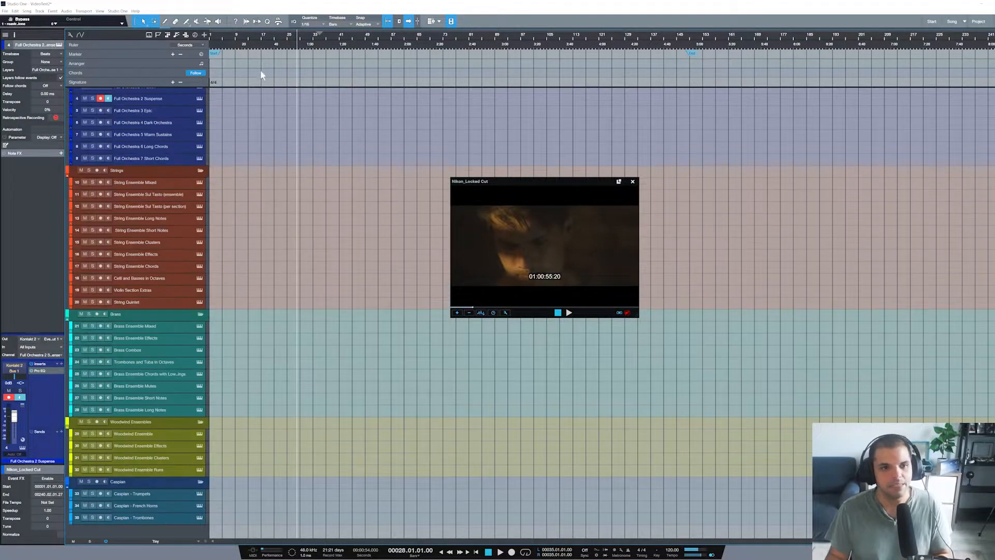
{"action": "scroll", "coordinate": [275, 32], "scroll_direction": "up", "scroll_amount": 5}
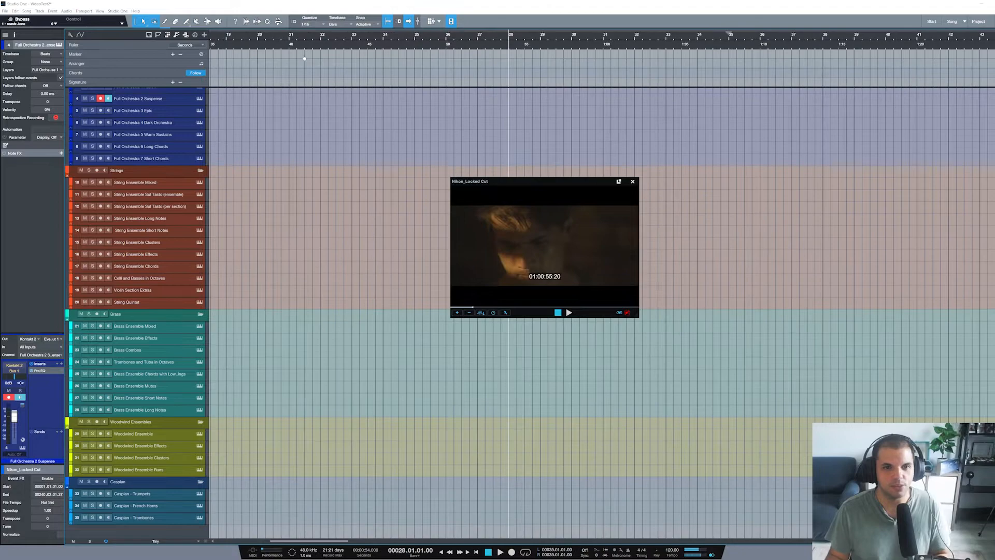
{"action": "left_click", "coordinate": [352, 36]}
{"action": "left_click", "coordinate": [342, 36]}
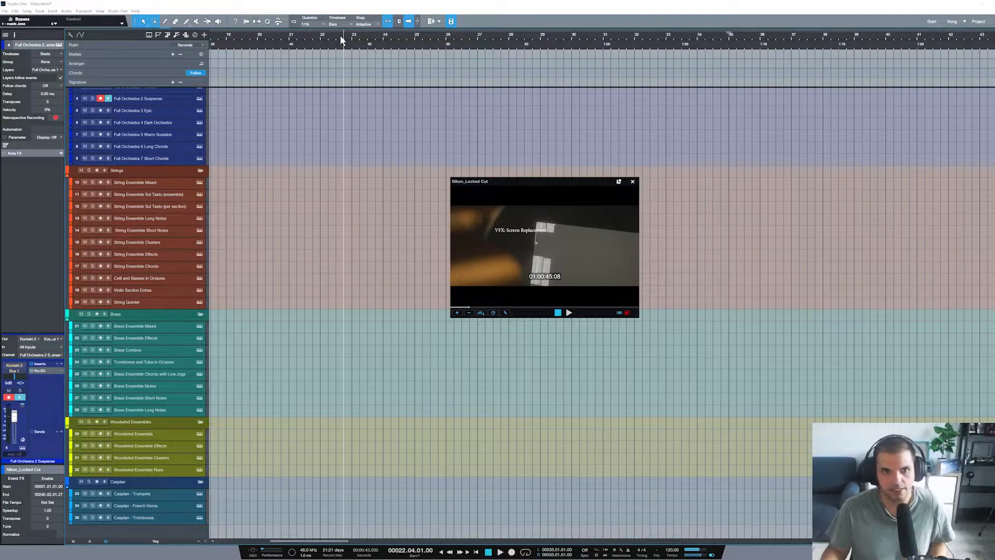
{"action": "left_click", "coordinate": [600, 557]}
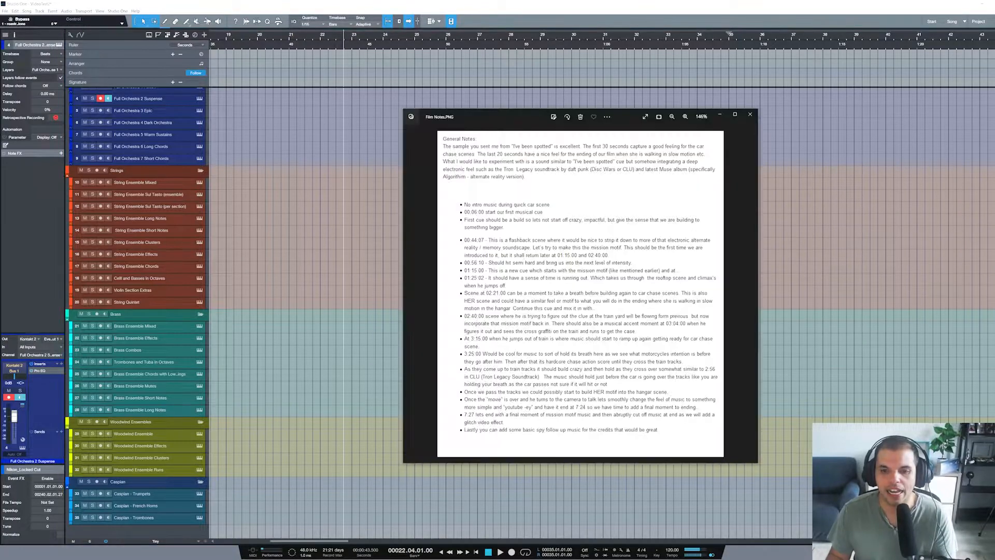
{"action": "left_click", "coordinate": [320, 37]}
{"action": "left_click", "coordinate": [333, 37]}
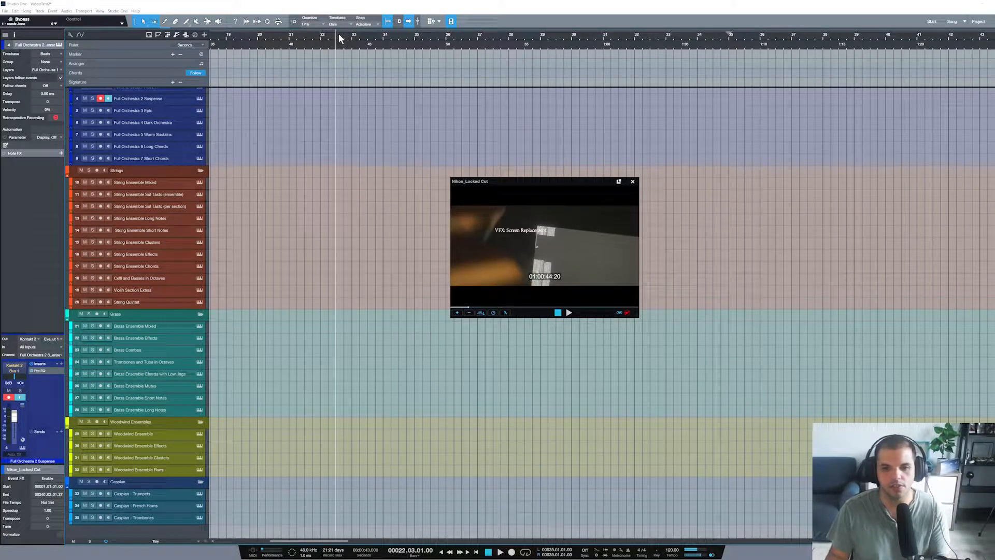
Step: Fine-tune the playhead to video timecode 01:00:44:07 and add a marker there
{"action": "scroll", "coordinate": [337, 46], "scroll_direction": "up", "scroll_amount": 2}
{"action": "scroll", "coordinate": [337, 46], "scroll_direction": "up", "scroll_amount": 2}
{"action": "left_click", "coordinate": [326, 37]}
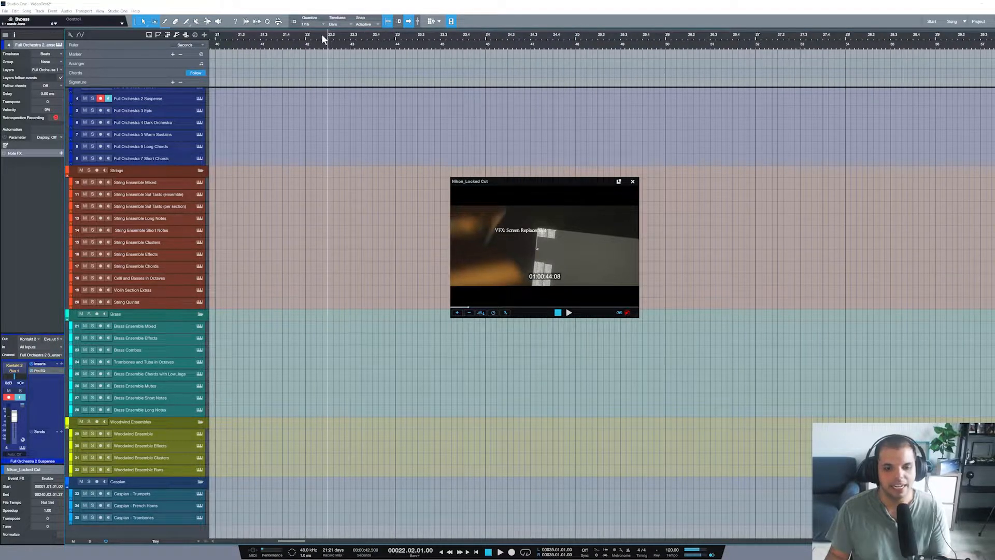
{"action": "scroll", "coordinate": [318, 39], "scroll_direction": "up", "scroll_amount": 3}
{"action": "left_click", "coordinate": [345, 36]}
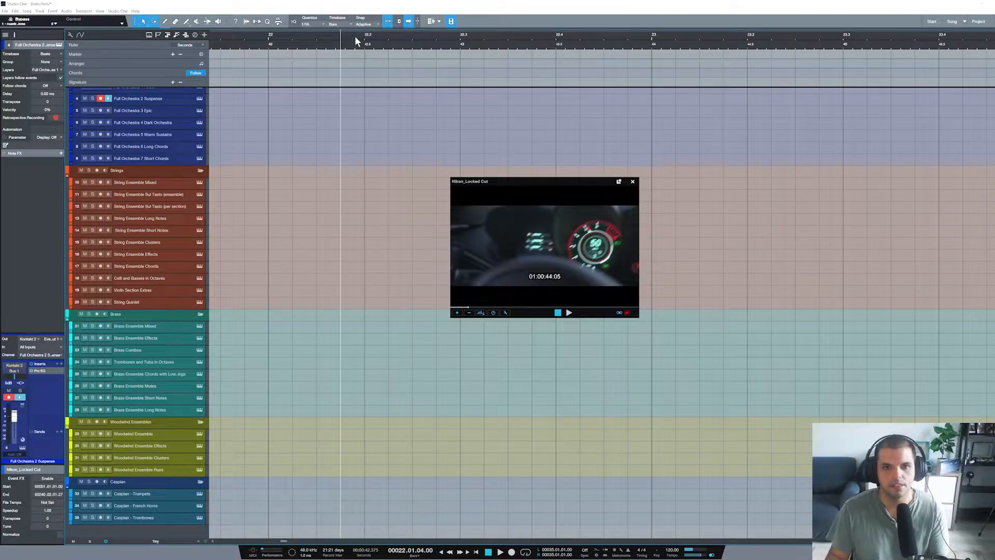
{"action": "left_click", "coordinate": [356, 40]}
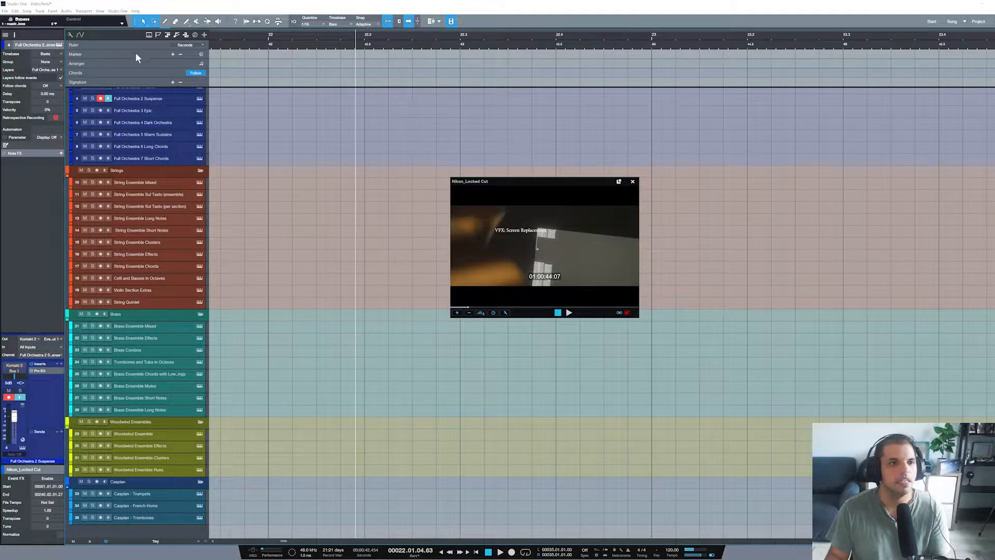
{"action": "left_click", "coordinate": [172, 54]}
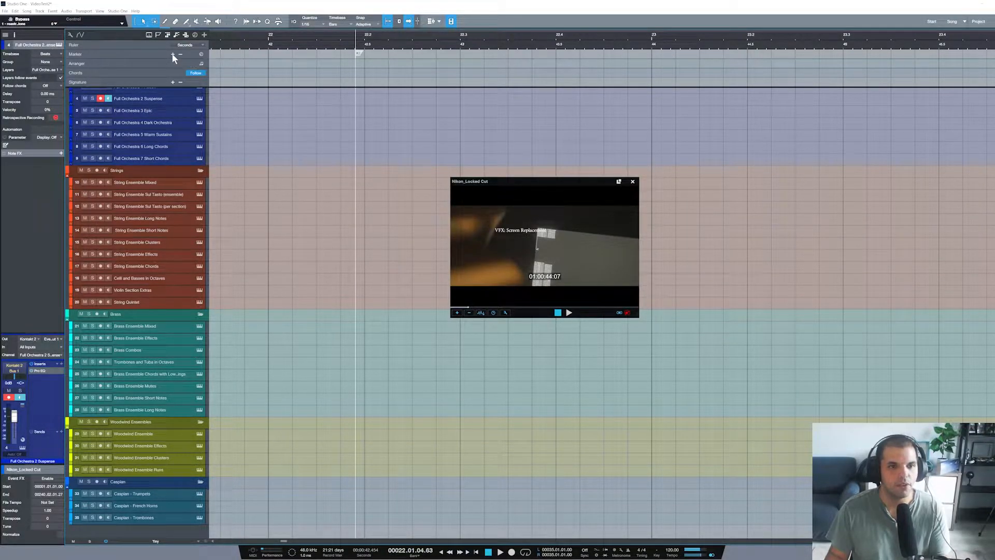
Step: Name the new marker "Eletronic Down Music/Mission Motif"
{"action": "double_click", "coordinate": [357, 52]}
{"action": "type", "text": "Eletronic"}
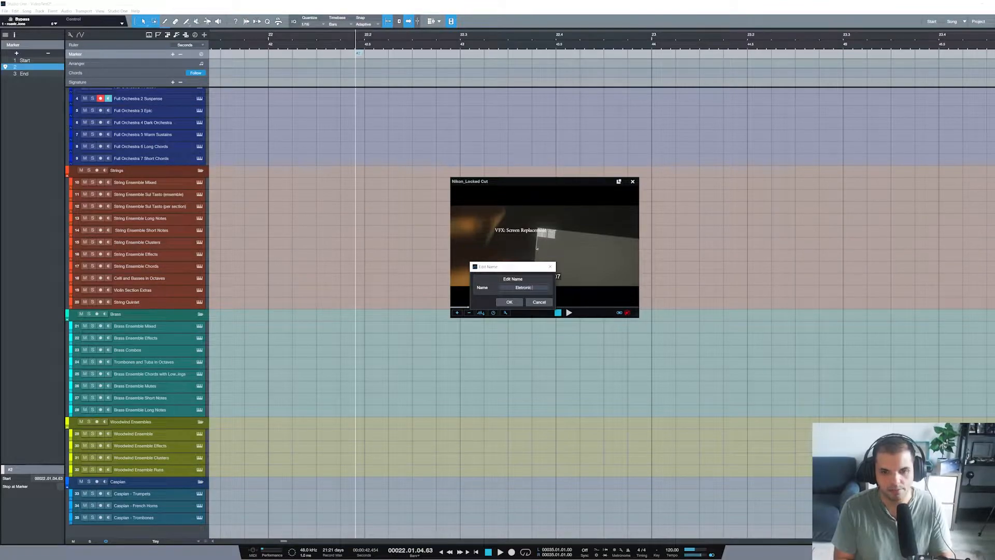
{"action": "type", "text": " Down Music/M"}
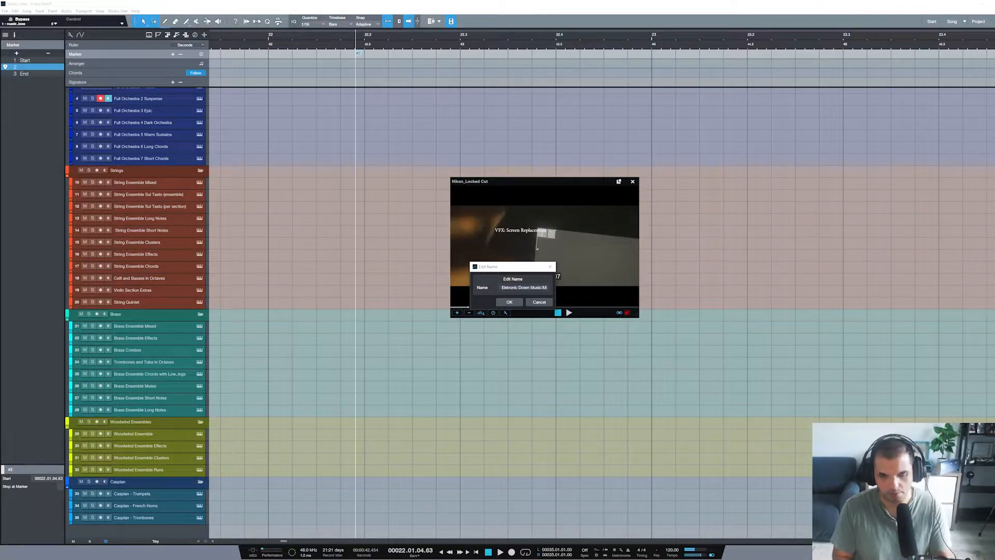
{"action": "type", "text": "ission Motif"}
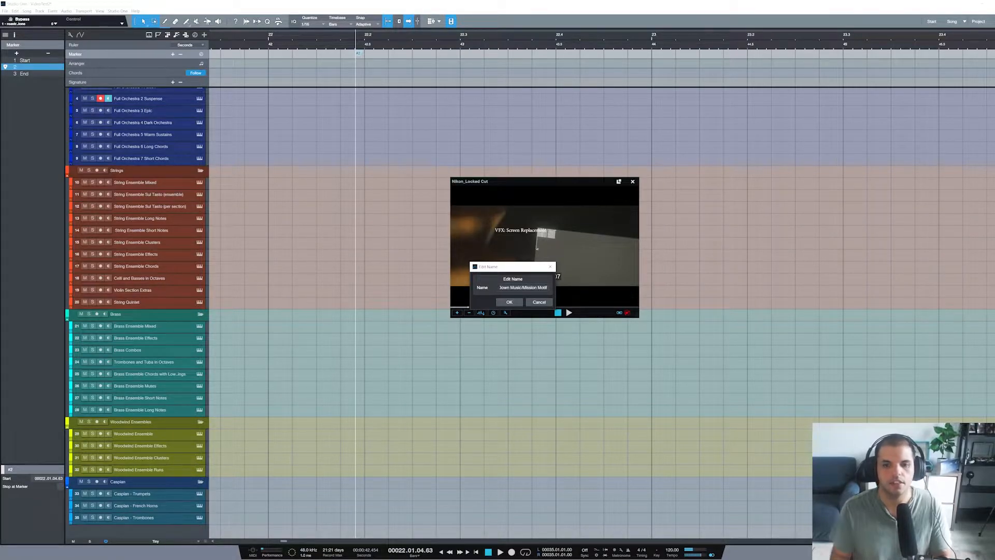
{"action": "left_click", "coordinate": [506, 301]}
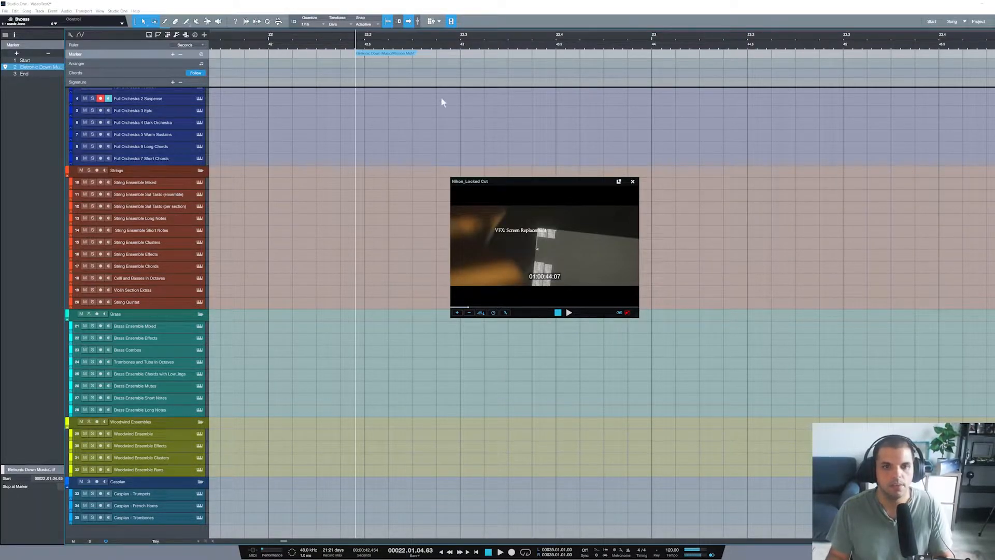
Step: Check the next cue in the film notes and bring the playhead to about 01:00:56:17 in the video
{"action": "left_click", "coordinate": [610, 557]}
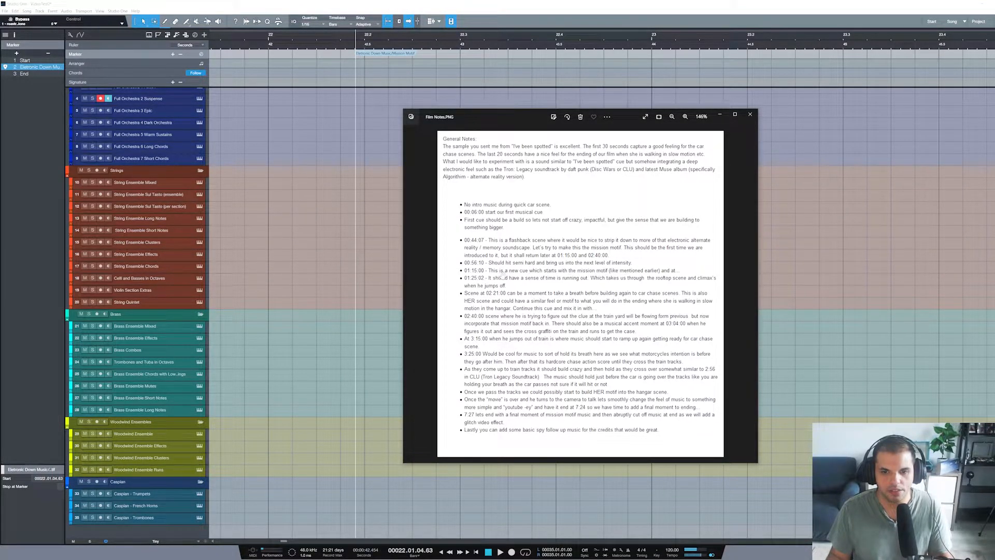
{"action": "left_click_drag", "start_coordinate": [894, 37], "coordinate": [746, 32]}
{"action": "left_click", "coordinate": [712, 41]}
{"action": "left_click_drag", "start_coordinate": [844, 33], "coordinate": [677, 43]}
{"action": "left_click", "coordinate": [714, 35]}
{"action": "left_click", "coordinate": [722, 35]}
{"action": "left_click", "coordinate": [590, 34]}
{"action": "left_click", "coordinate": [545, 34]}
{"action": "left_click", "coordinate": [522, 33]}
{"action": "left_click", "coordinate": [488, 33]}
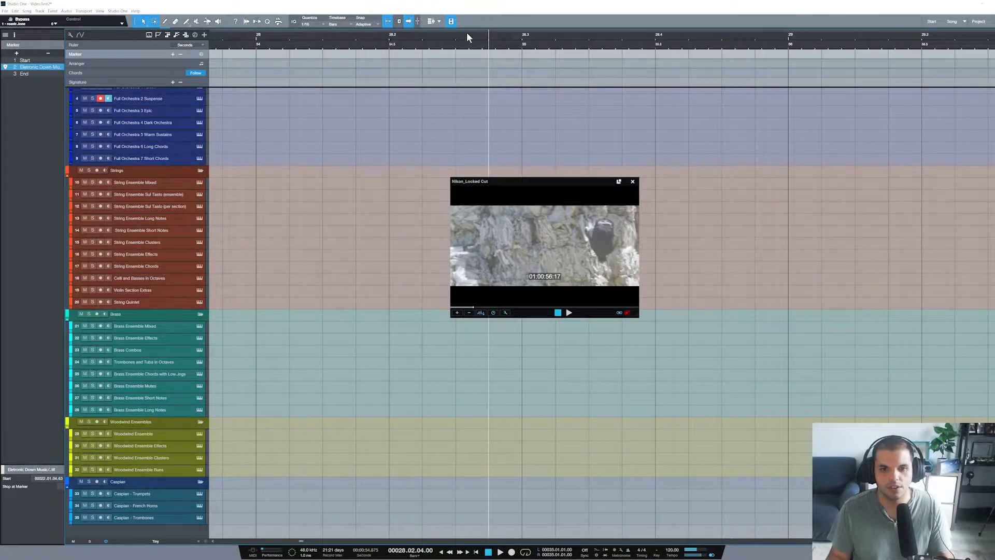
Step: Fine-tune the playhead to video timecode 01:00:56:10 and add a marker there
{"action": "left_click", "coordinate": [443, 34]}
{"action": "left_click", "coordinate": [390, 35]}
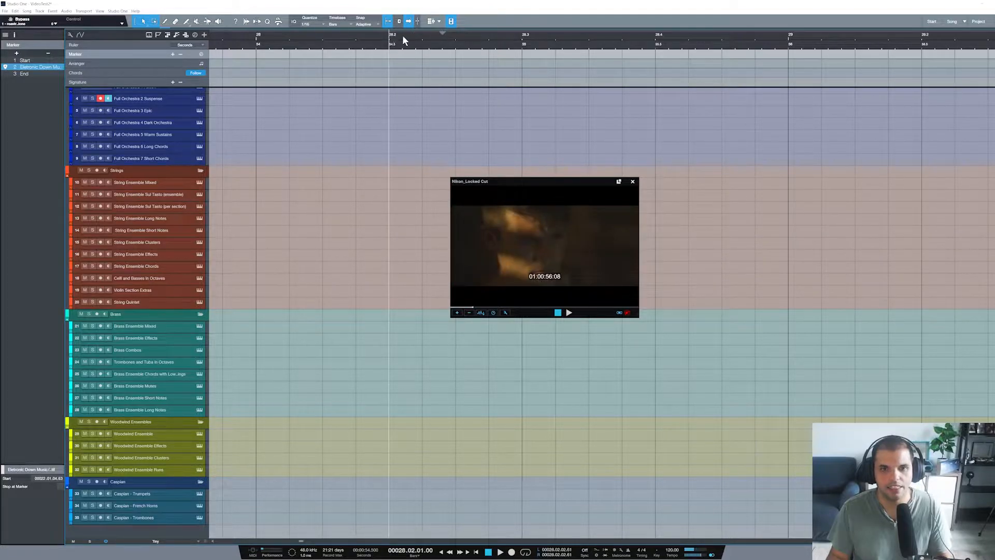
{"action": "left_click", "coordinate": [418, 36]}
{"action": "left_click", "coordinate": [413, 36]}
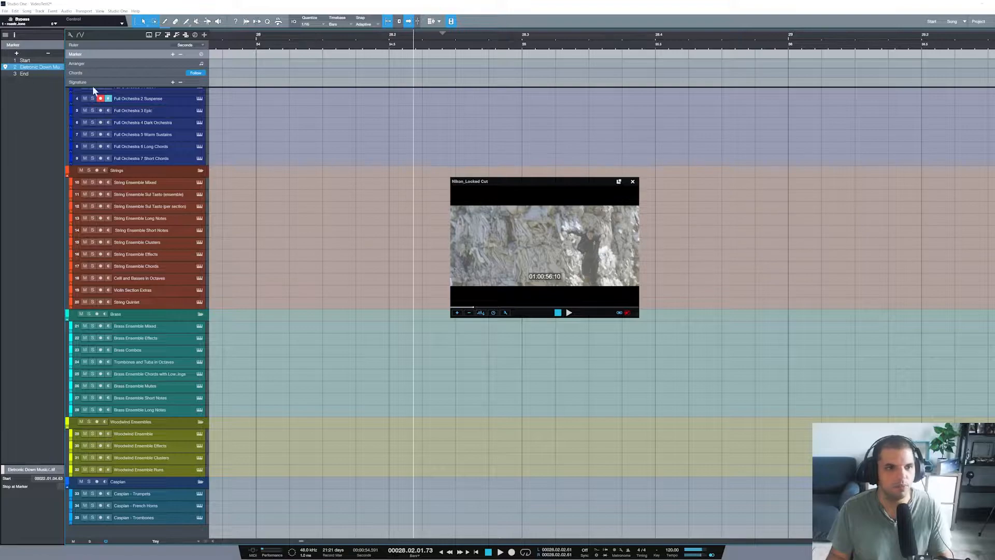
{"action": "left_click", "coordinate": [172, 54]}
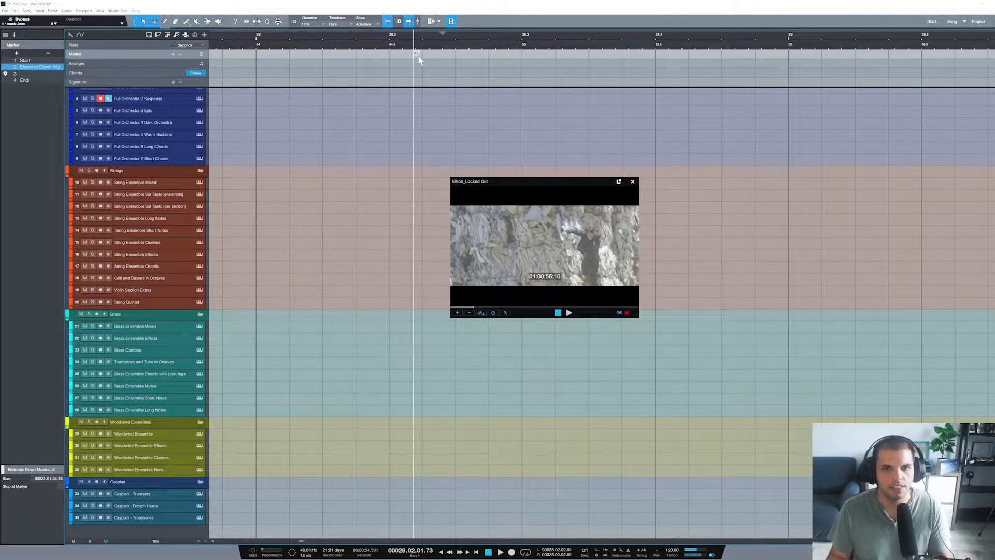
Step: Name the new marker "Hit hard action music"
{"action": "double_click", "coordinate": [415, 52]}
{"action": "type", "text": "Hit h"}
{"action": "type", "text": "ard"}
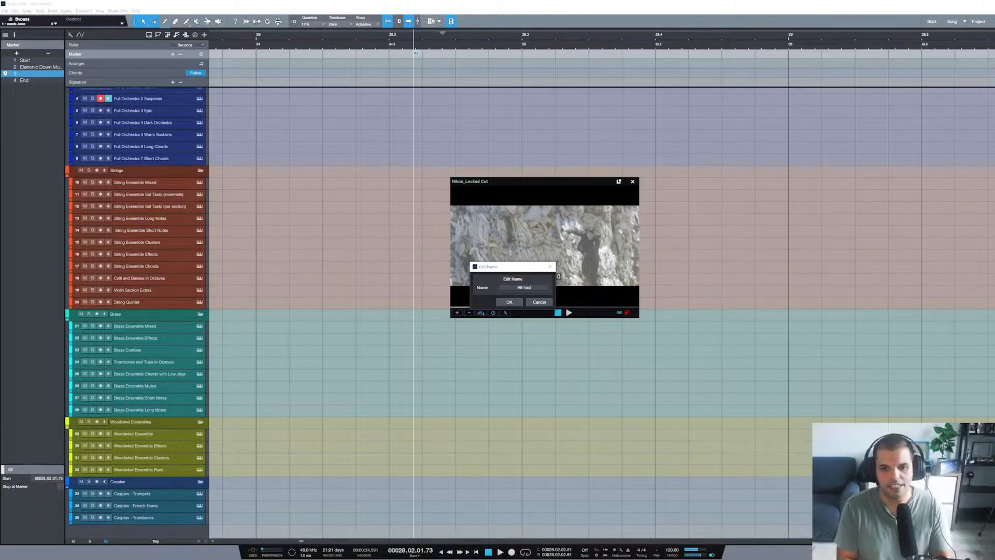
{"action": "type", "text": " action music"}
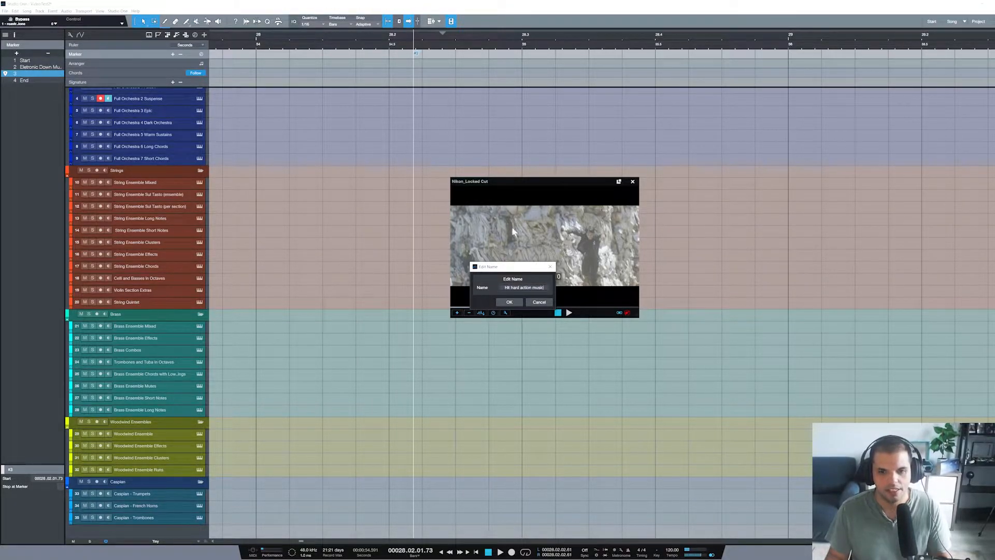
{"action": "left_click", "coordinate": [507, 302]}
Step: Review the remaining cues in the director's film notes and put the notes away
{"action": "left_click_drag", "start_coordinate": [353, 34], "coordinate": [493, 440]}
{"action": "key", "text": "alt+Tab"}
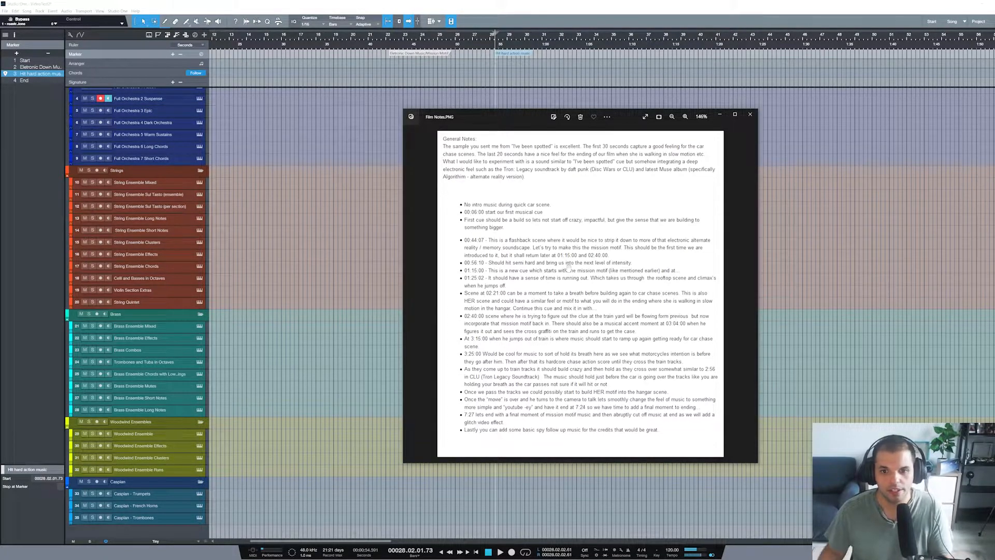
{"action": "left_click", "coordinate": [720, 114]}
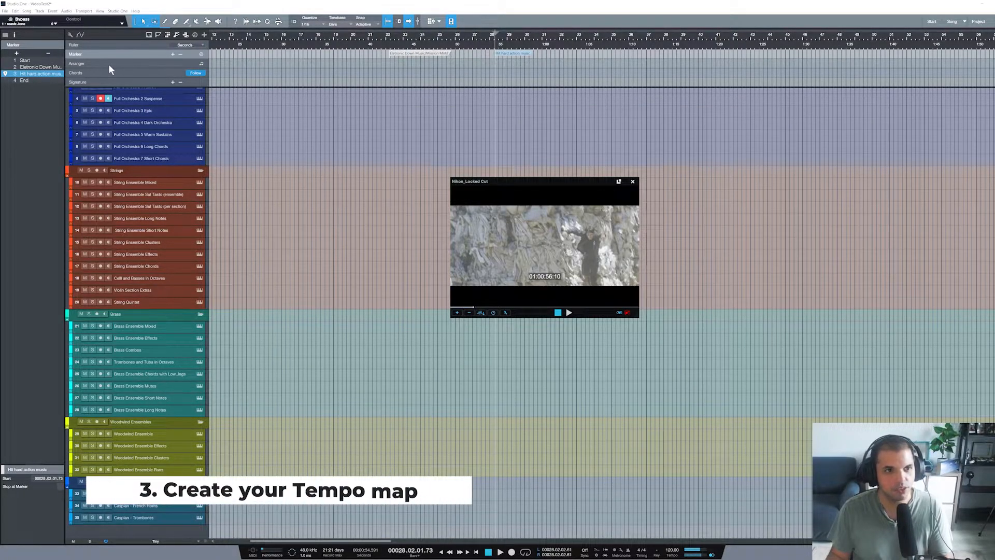
Step: Show the tempo track and bring the Nikon_Locked Cut track into view with the playhead near the second marker
{"action": "left_click", "coordinate": [195, 34]}
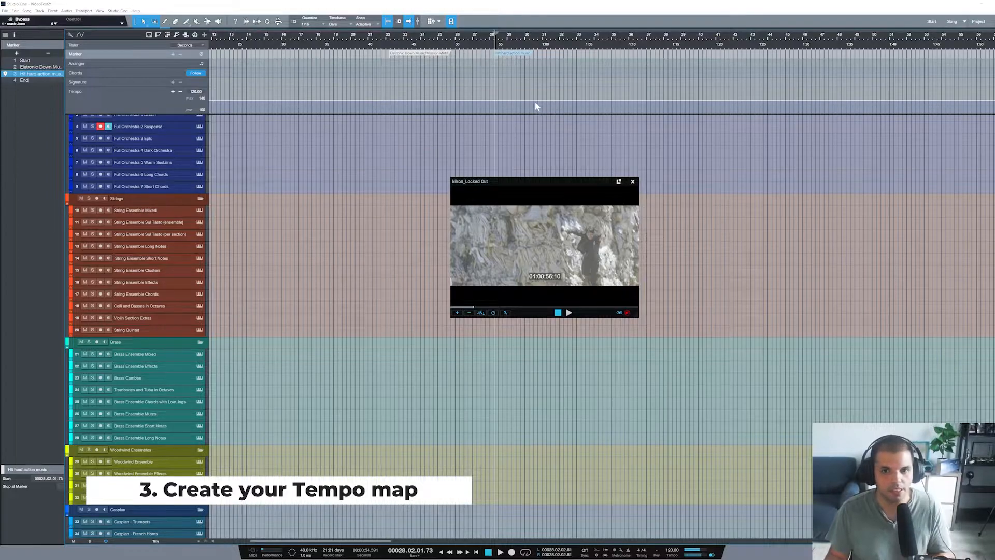
{"action": "left_click_drag", "start_coordinate": [394, 36], "coordinate": [355, 20]}
{"action": "scroll", "coordinate": [303, 180], "scroll_direction": "up", "scroll_amount": 2}
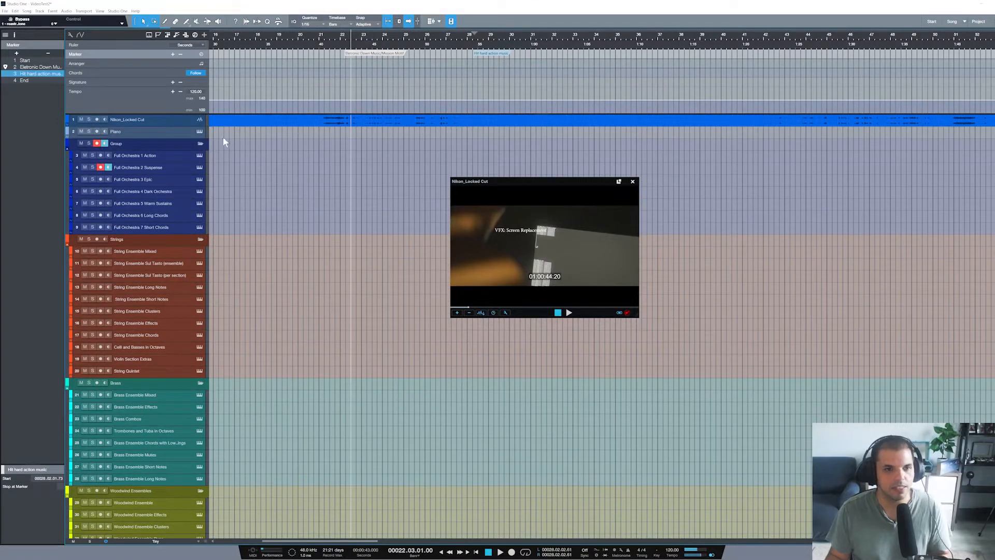
Step: Play the flashback cue from just before the second marker, at about 01:00:44:05, to judge its pace
{"action": "left_click", "coordinate": [320, 41]}
{"action": "left_click_drag", "start_coordinate": [338, 36], "coordinate": [351, 44]}
{"action": "left_click", "coordinate": [343, 33]}
{"action": "key", "text": "space"}
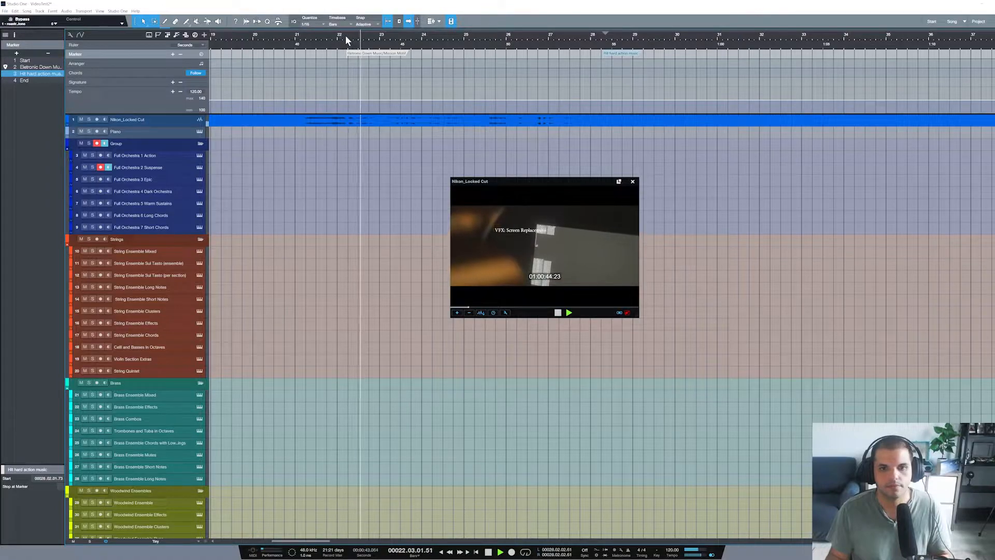
{"action": "key", "text": "space"}
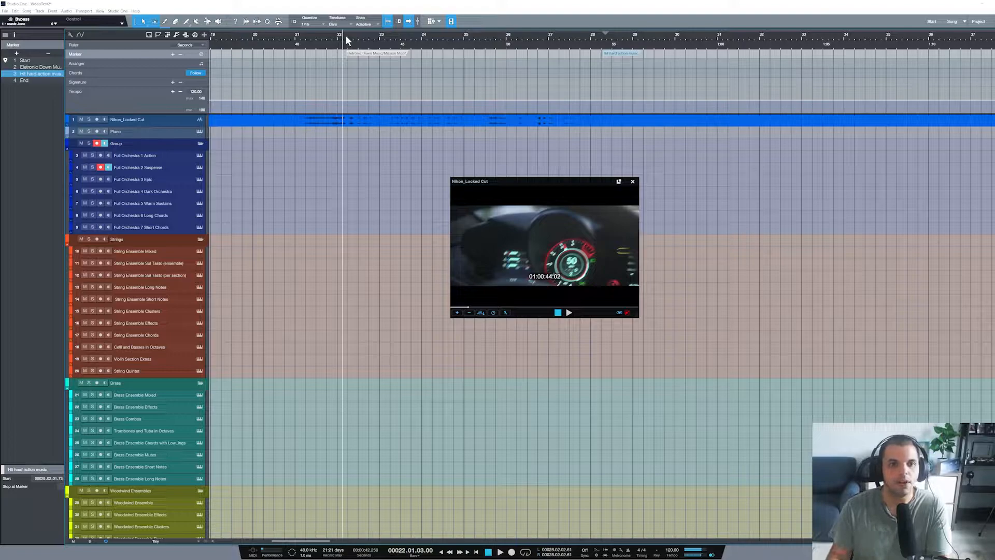
{"action": "left_click", "coordinate": [346, 36]}
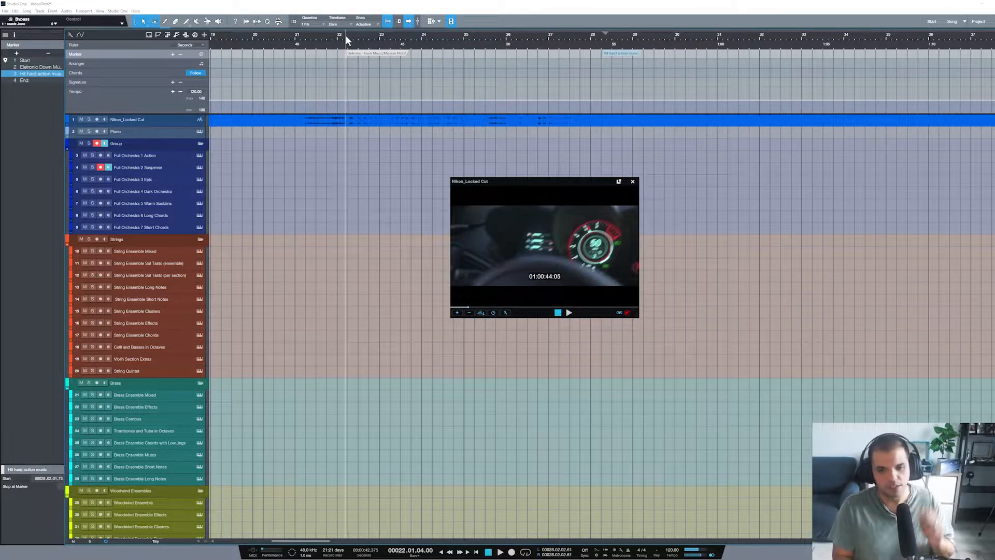
{"action": "key", "text": "space"}
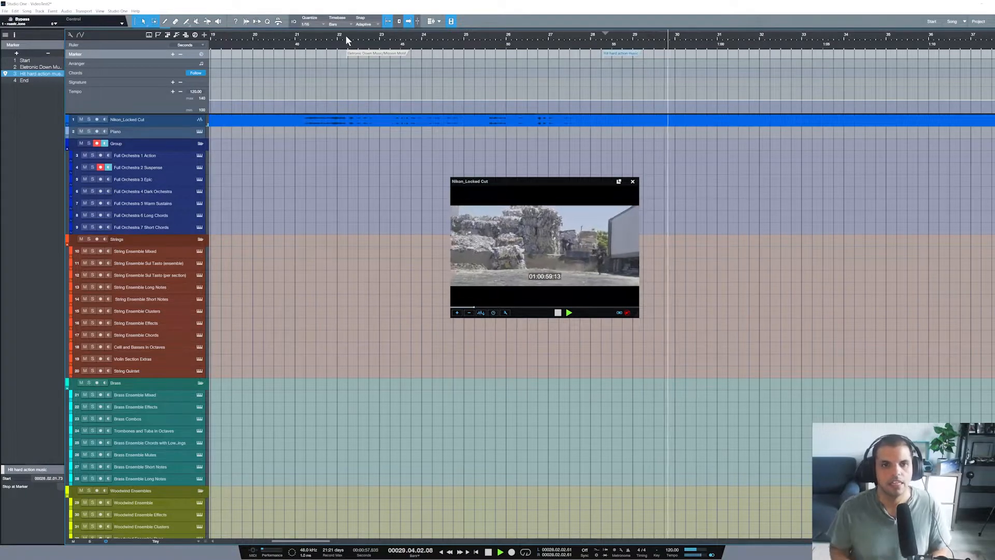
{"action": "key", "text": "space"}
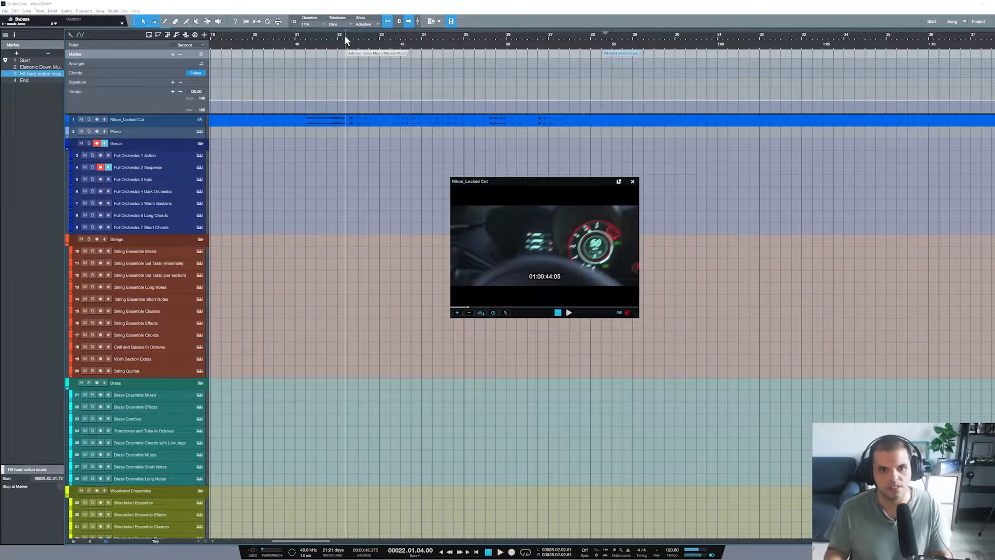
Step: Play the film from bar 22 at 01:00:43:20 and lower the song tempo to 83 during playback
{"action": "left_click", "coordinate": [337, 35]}
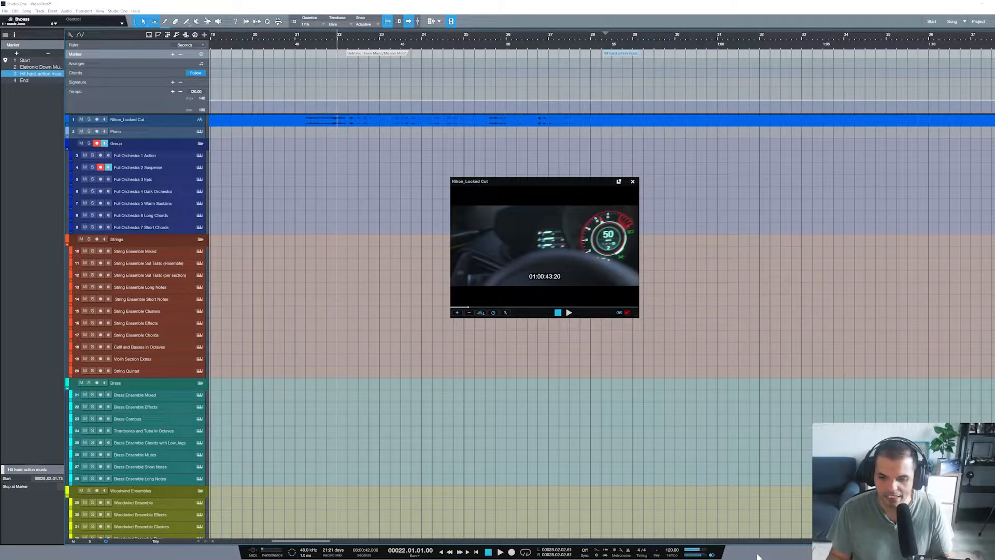
{"action": "left_click", "coordinate": [474, 401]}
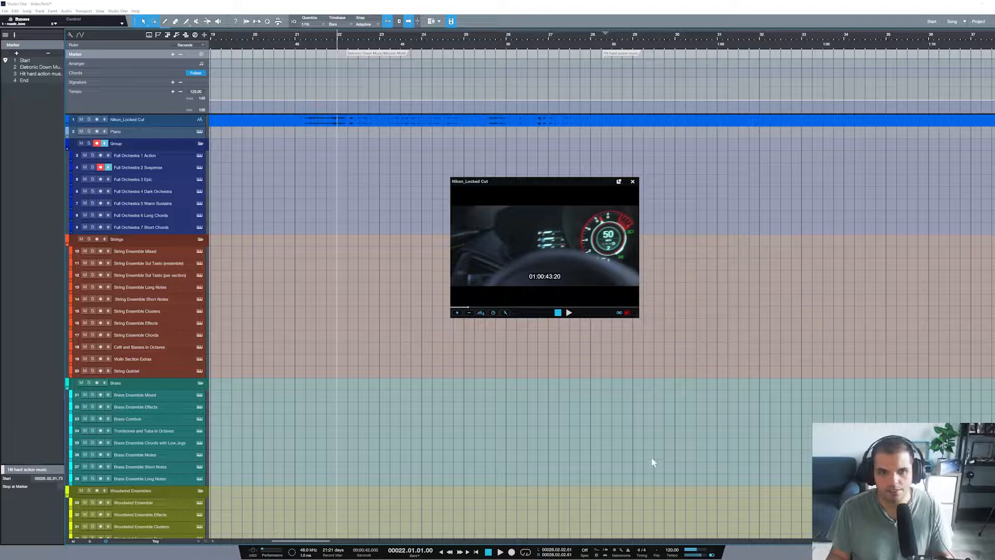
{"action": "key", "text": "space"}
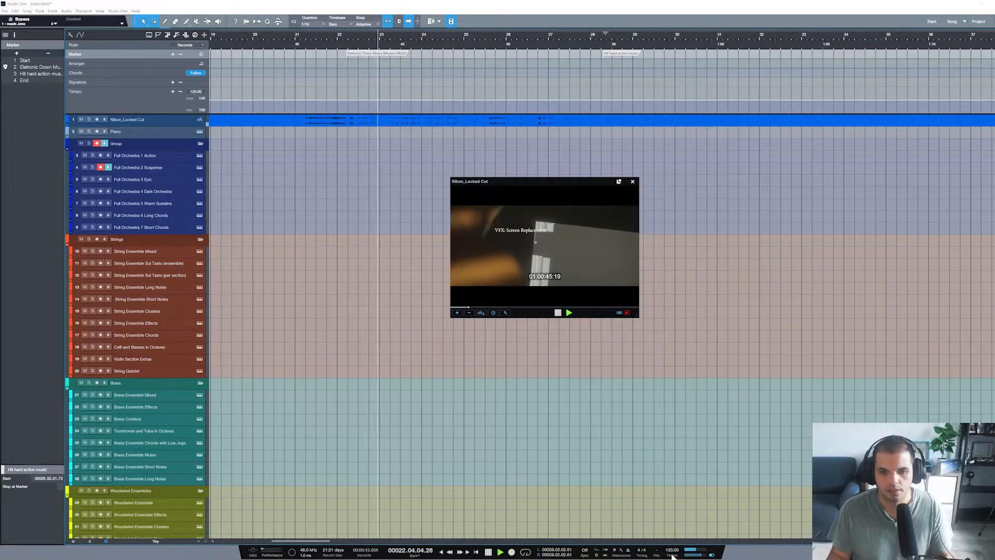
{"action": "left_click", "coordinate": [672, 555]}
{"action": "left_click", "coordinate": [673, 555]}
{"action": "left_click", "coordinate": [673, 555]}
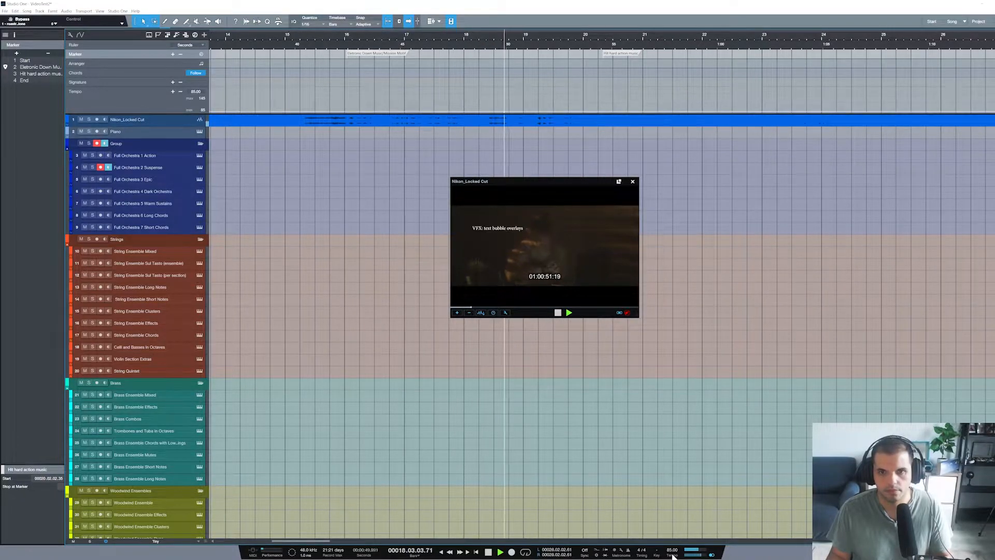
{"action": "left_click", "coordinate": [673, 555]}
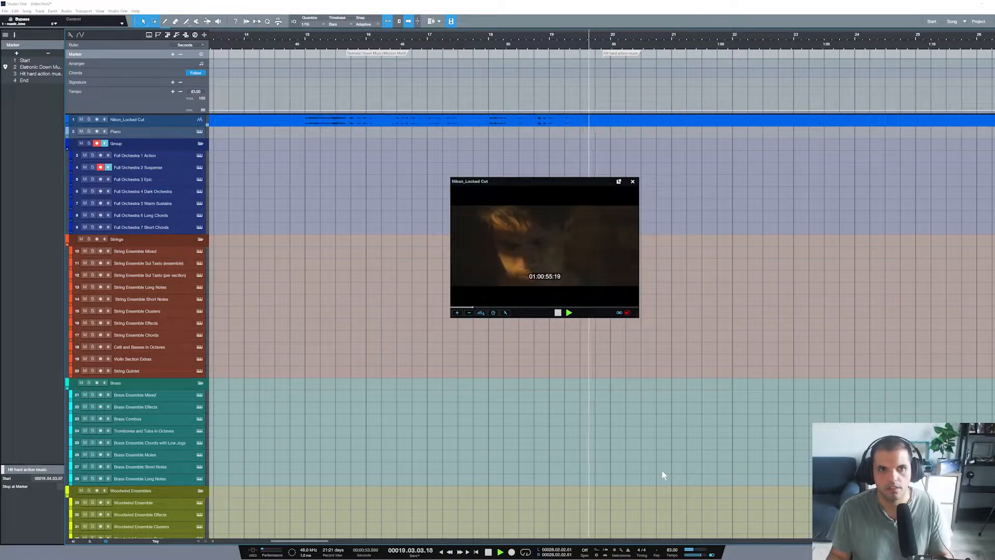
Step: Set the song tempo to 82 and replay the cue from 01:00:43:20 to compare the feel
{"action": "key", "text": "space"}
{"action": "key", "text": "space"}
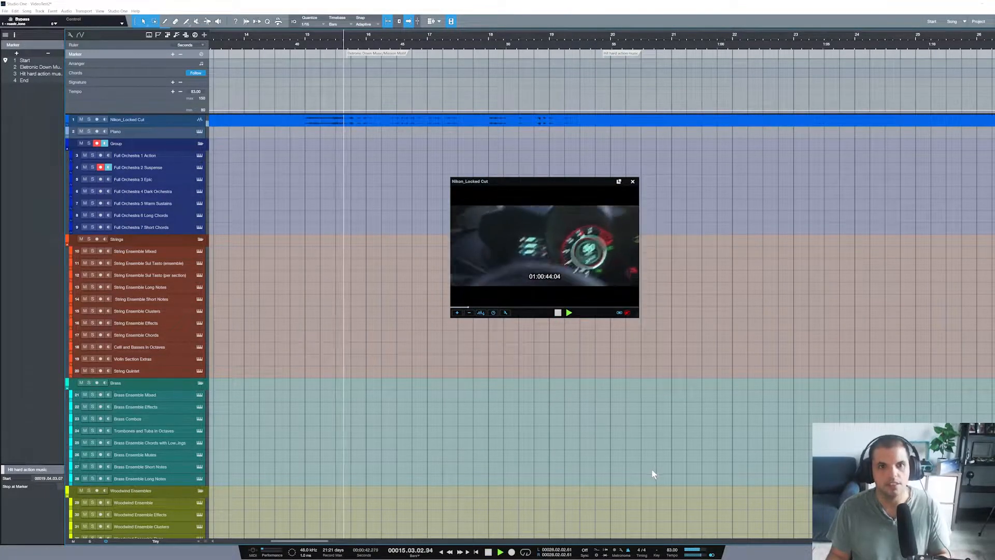
{"action": "key", "text": "space"}
{"action": "key", "text": "space"}
{"action": "key", "text": "space"}
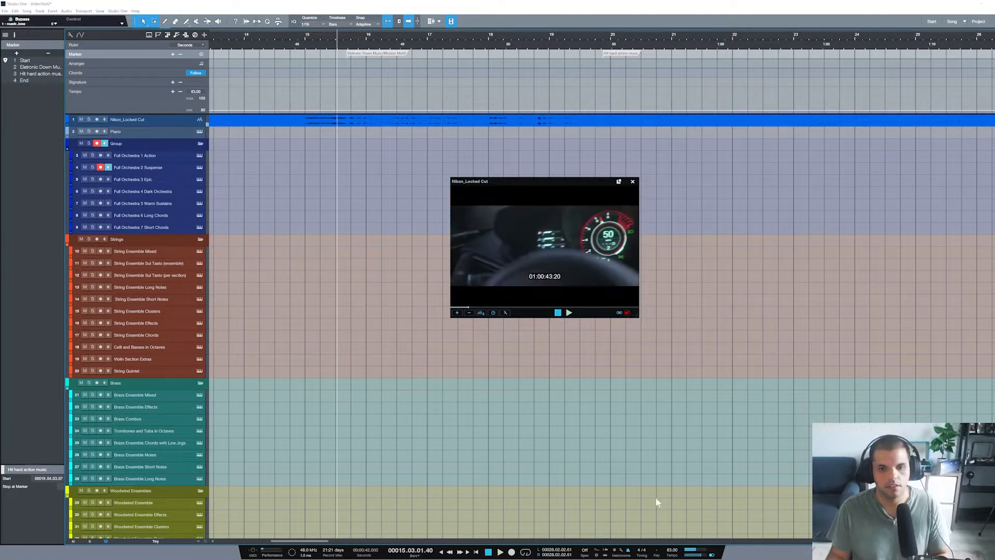
{"action": "scroll", "coordinate": [672, 551], "scroll_direction": "down", "scroll_amount": 1}
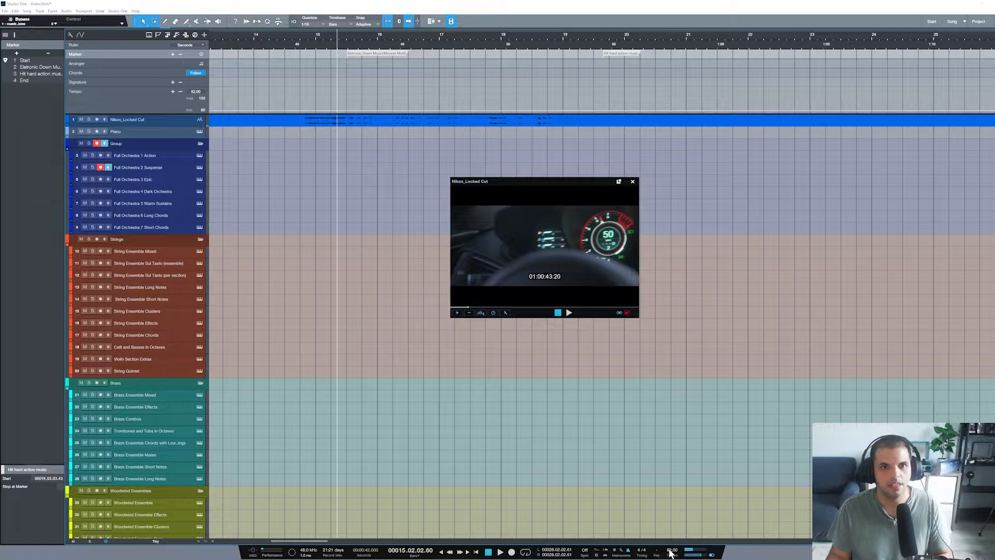
{"action": "key", "text": "space"}
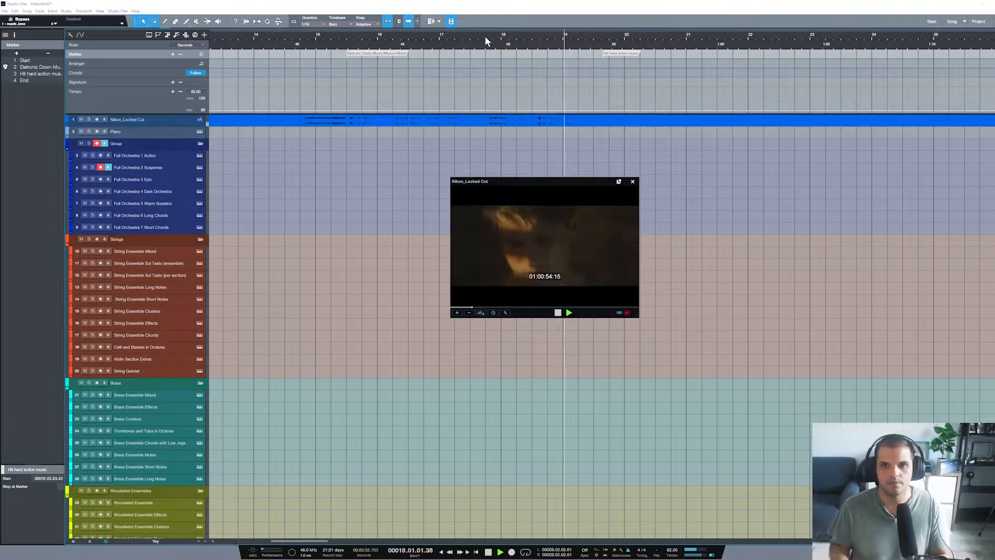
{"action": "key", "text": "space"}
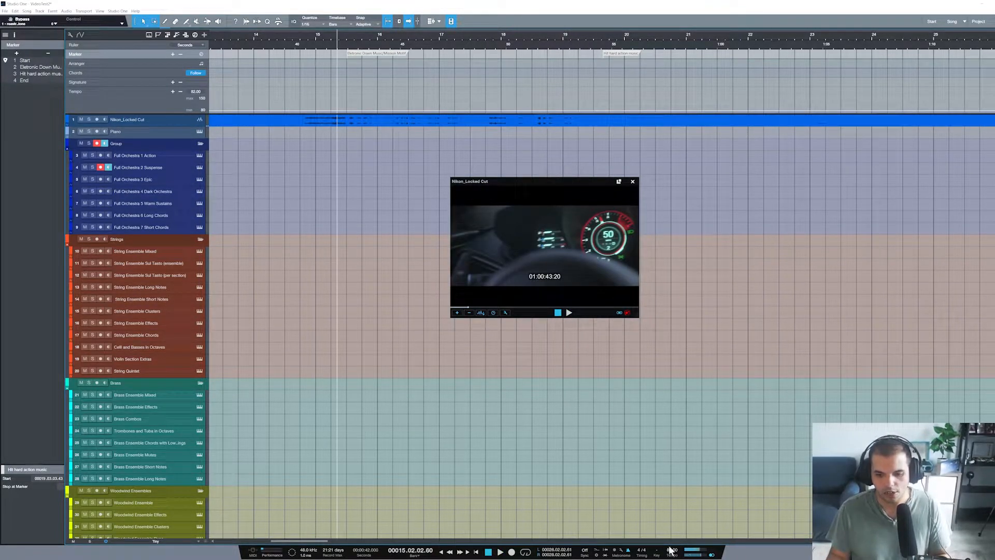
{"action": "scroll", "coordinate": [669, 552], "scroll_direction": "down", "scroll_amount": 1}
{"action": "scroll", "coordinate": [670, 555], "scroll_direction": "up", "scroll_amount": 1}
{"action": "scroll", "coordinate": [670, 555], "scroll_direction": "down", "scroll_amount": 1}
{"action": "scroll", "coordinate": [670, 555], "scroll_direction": "up", "scroll_amount": 1}
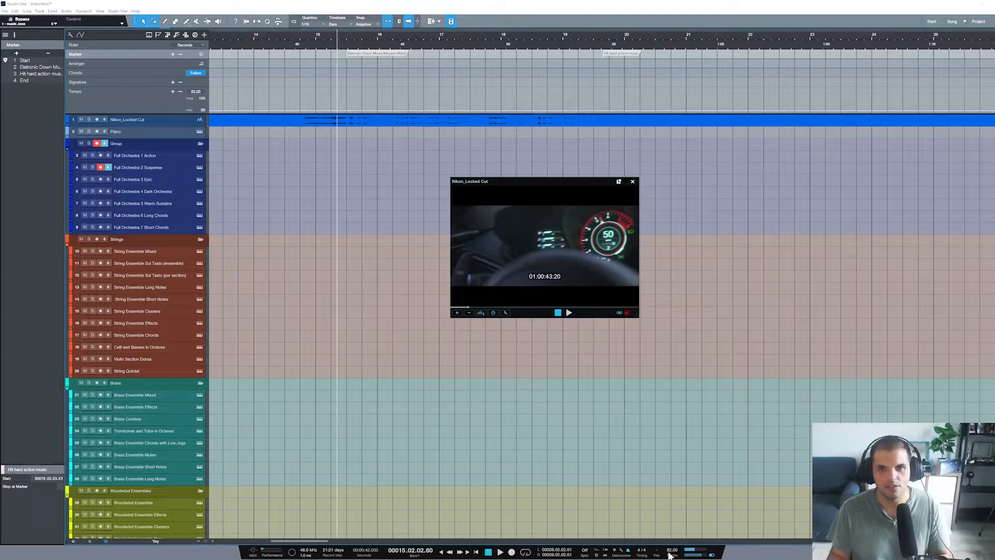
Step: Insert a tempo change to 84 at the second marker, 01:00:44:07, and play from there
{"action": "left_click", "coordinate": [346, 41]}
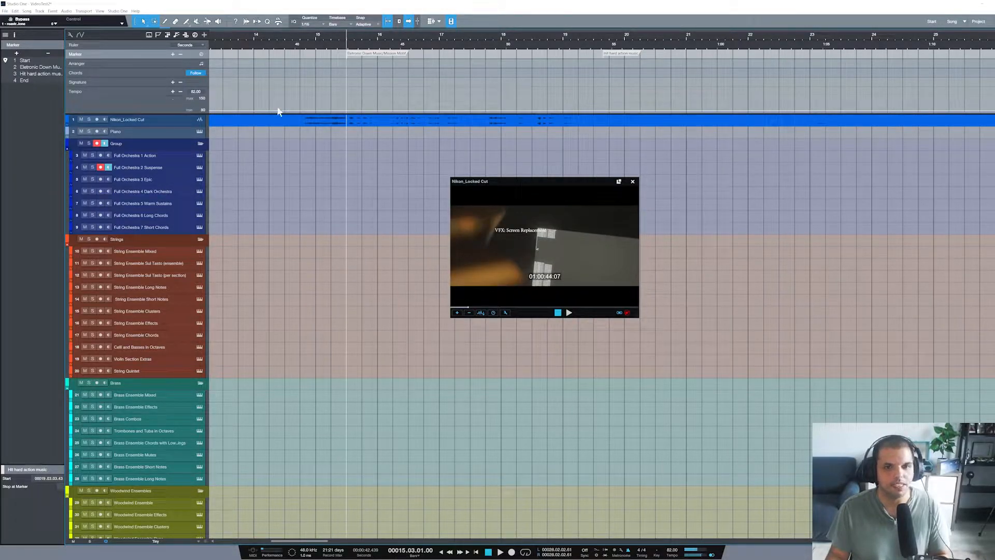
{"action": "scroll", "coordinate": [672, 550], "scroll_direction": "up", "scroll_amount": 2}
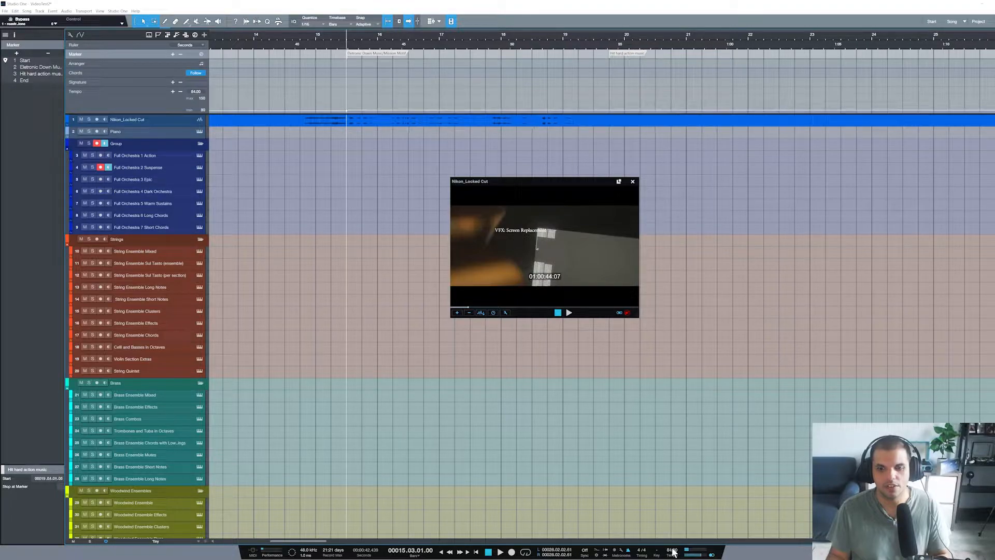
{"action": "key", "text": "space"}
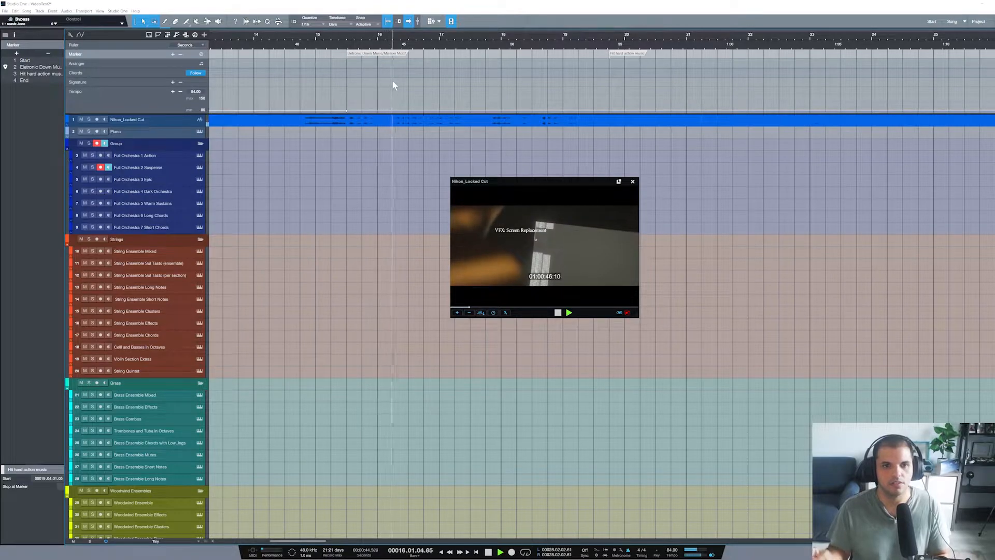
{"action": "key", "text": "space"}
Step: Insert a 1/4 time signature at bar 15, before the second marker, so the marker falls on a bar line
{"action": "left_click", "coordinate": [173, 82]}
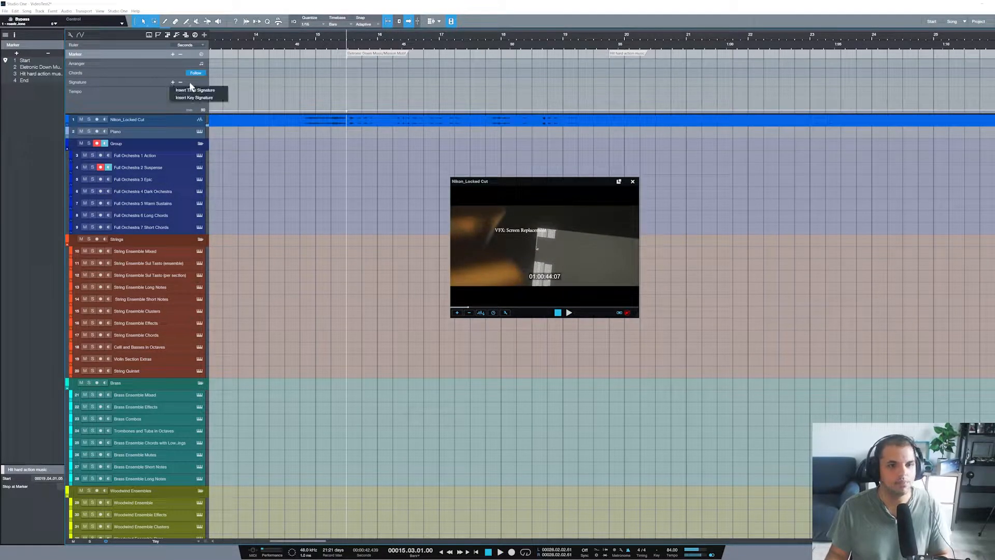
{"action": "left_click", "coordinate": [183, 94]}
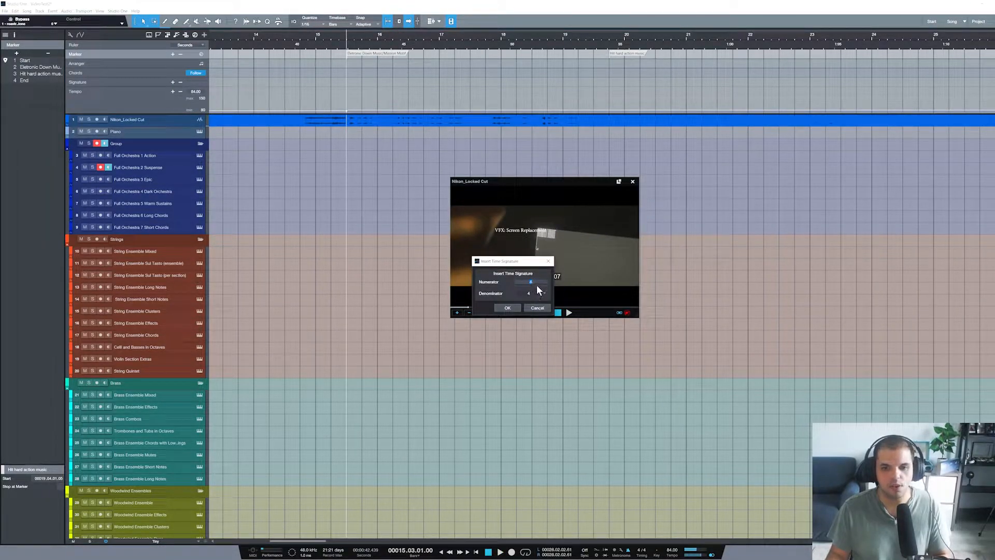
{"action": "type", "text": "1"}
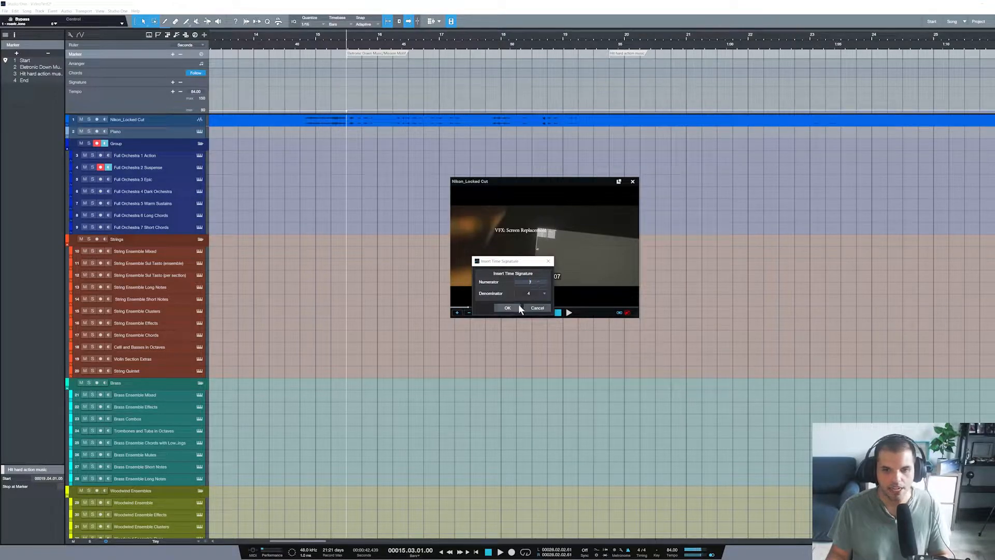
{"action": "left_click", "coordinate": [518, 306]}
{"action": "left_click_drag", "start_coordinate": [380, 83], "coordinate": [347, 84]}
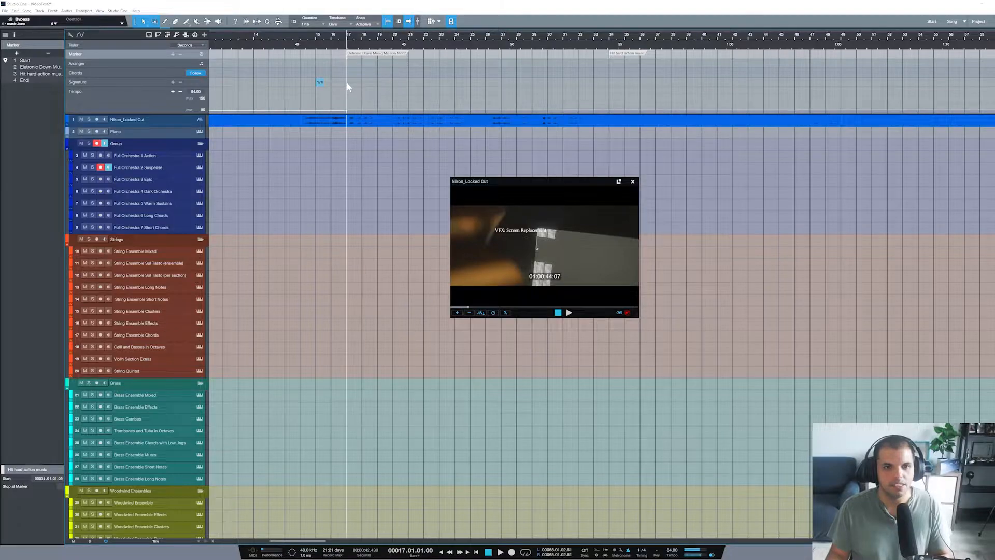
Step: Try moving the 1/4 time signature further along the timeline, and undo the move
{"action": "left_click_drag", "start_coordinate": [313, 36], "coordinate": [314, 47]}
{"action": "left_click_drag", "start_coordinate": [327, 82], "coordinate": [656, 82]}
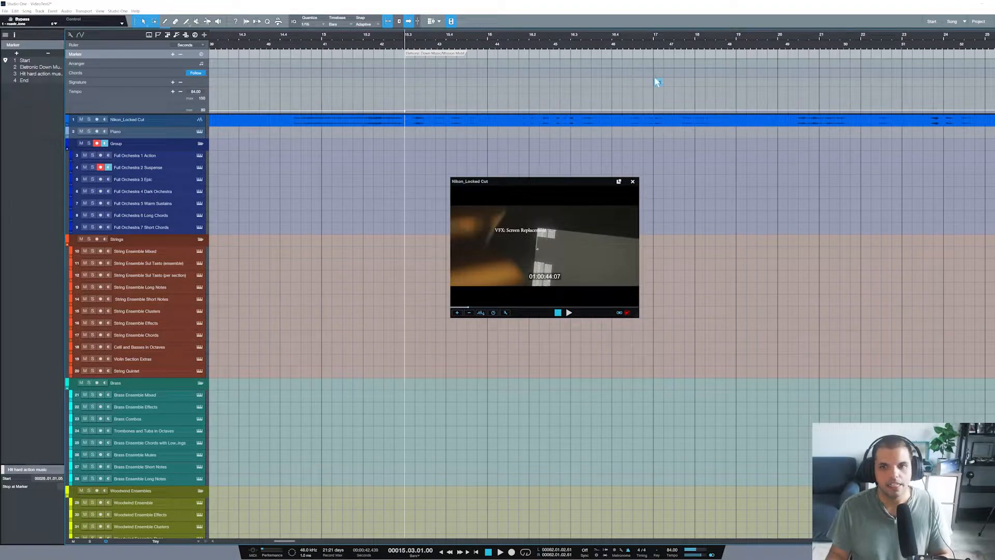
{"action": "key", "text": "ctrl+z"}
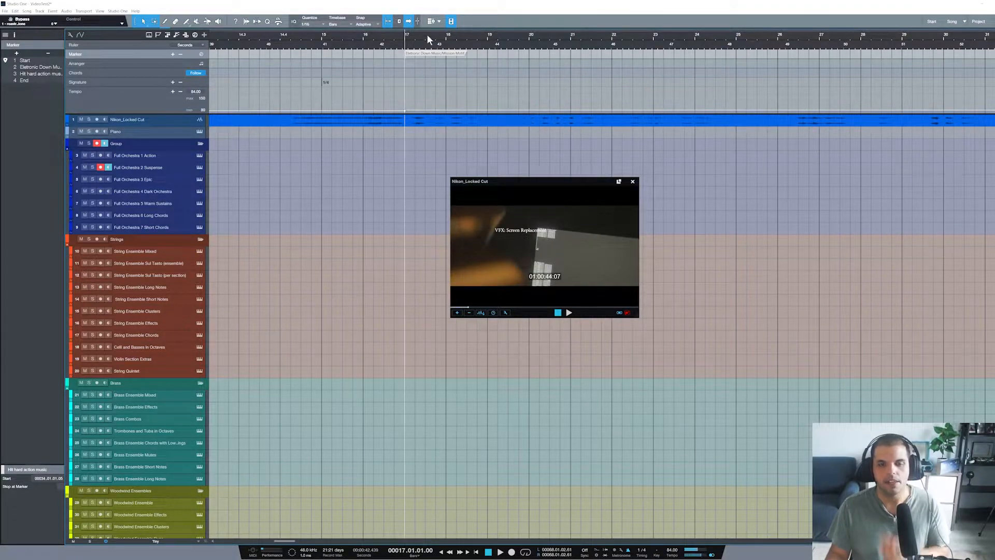
Step: Play the cue from the second marker at bar 17 to hear how the 84 tempo leads towards the Hit hard action music marker
{"action": "mouse_move", "coordinate": [431, 33]}
{"action": "left_mouse_down"}
{"action": "mouse_move", "coordinate": [400, 13]}
{"action": "mouse_move", "coordinate": [410, 52]}
{"action": "left_mouse_up"}
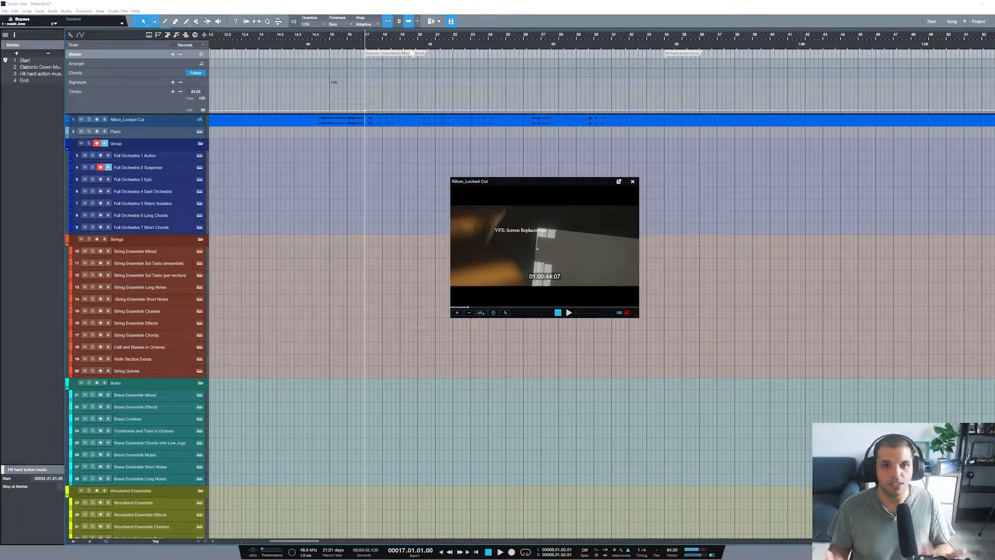
{"action": "left_click_drag", "start_coordinate": [385, 36], "coordinate": [397, 46]}
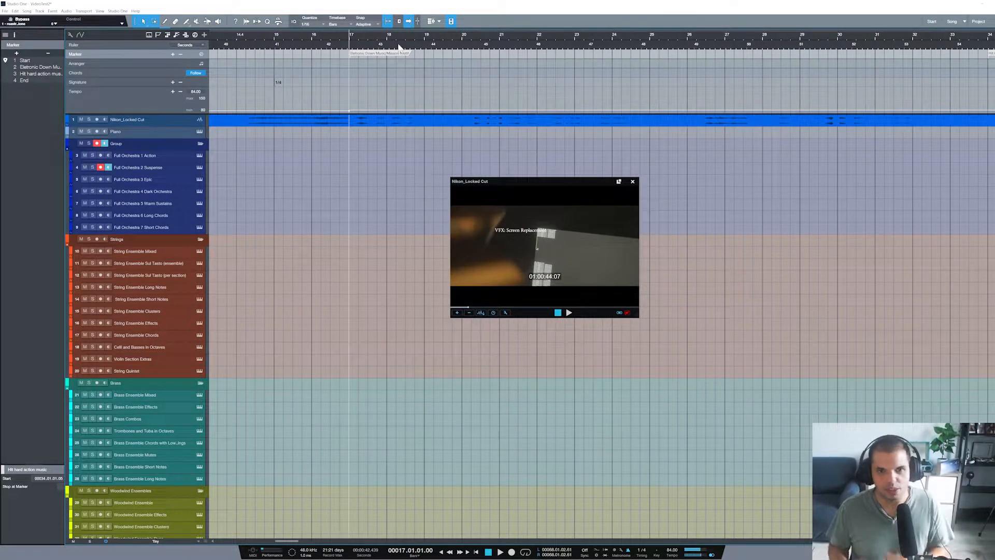
{"action": "key", "text": "space"}
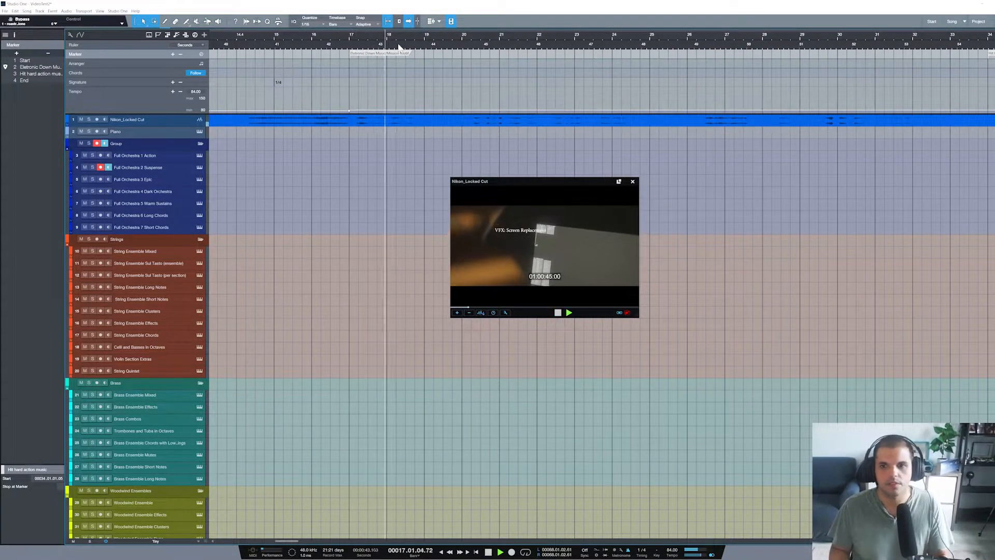
{"action": "left_click_drag", "start_coordinate": [398, 46], "coordinate": [391, 36]}
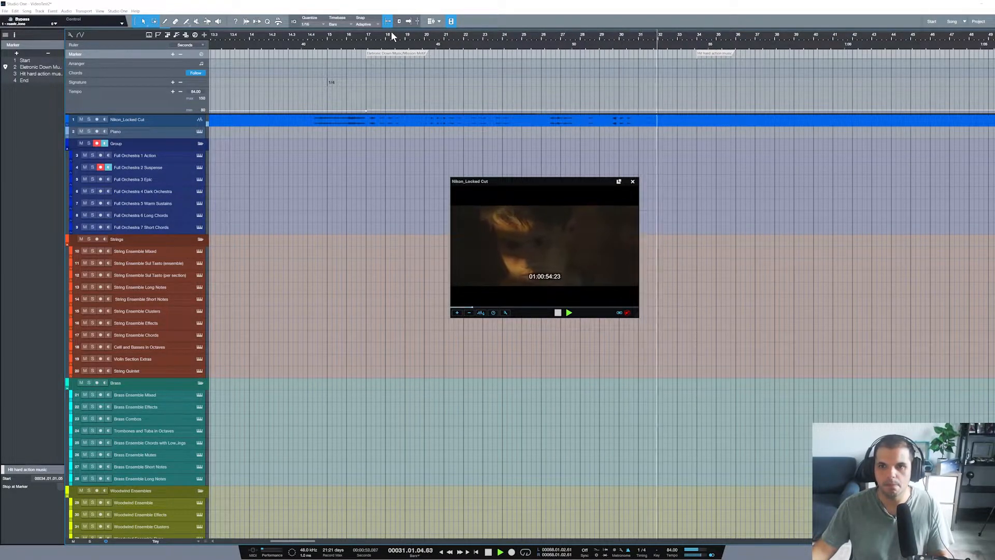
{"action": "key", "text": "space"}
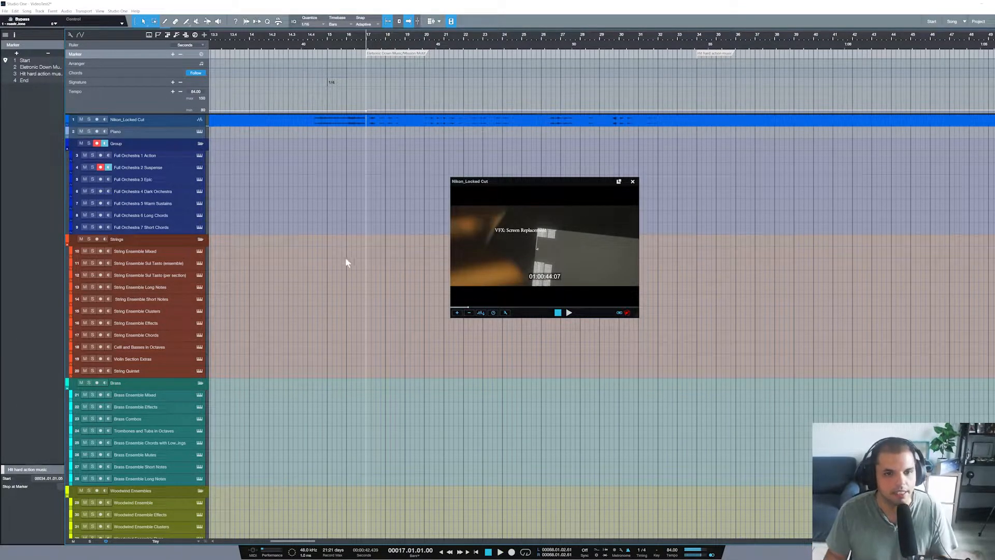
Step: Add an ANA 2 instrument track below Caspian - Trombones at the end of the orchestral template
{"action": "scroll", "coordinate": [337, 267], "scroll_direction": "down", "scroll_amount": 4}
{"action": "scroll", "coordinate": [338, 267], "scroll_direction": "up", "scroll_amount": 4}
{"action": "scroll", "coordinate": [337, 267], "scroll_direction": "down", "scroll_amount": 2}
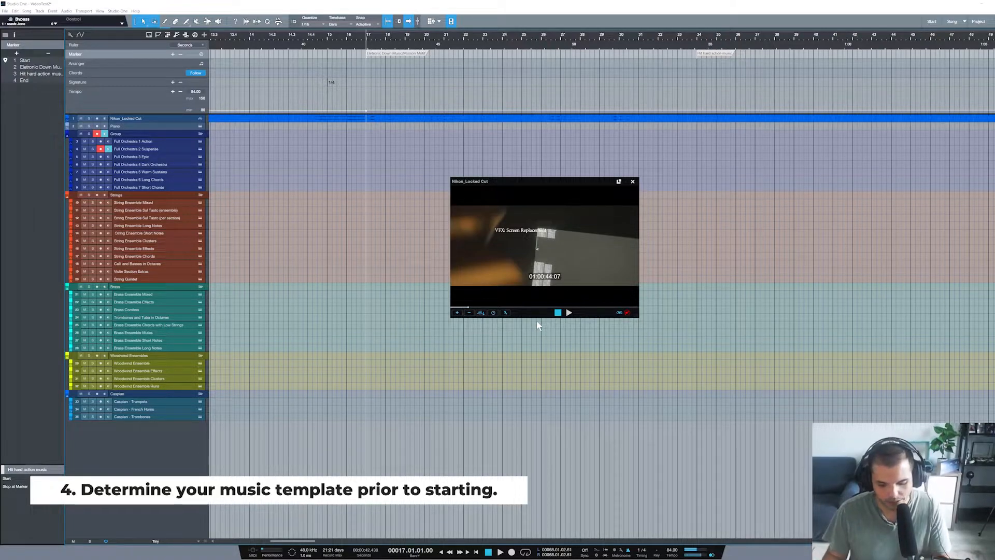
{"action": "key", "text": "F5"}
{"action": "left_click_drag", "start_coordinate": [921, 102], "coordinate": [105, 450]}
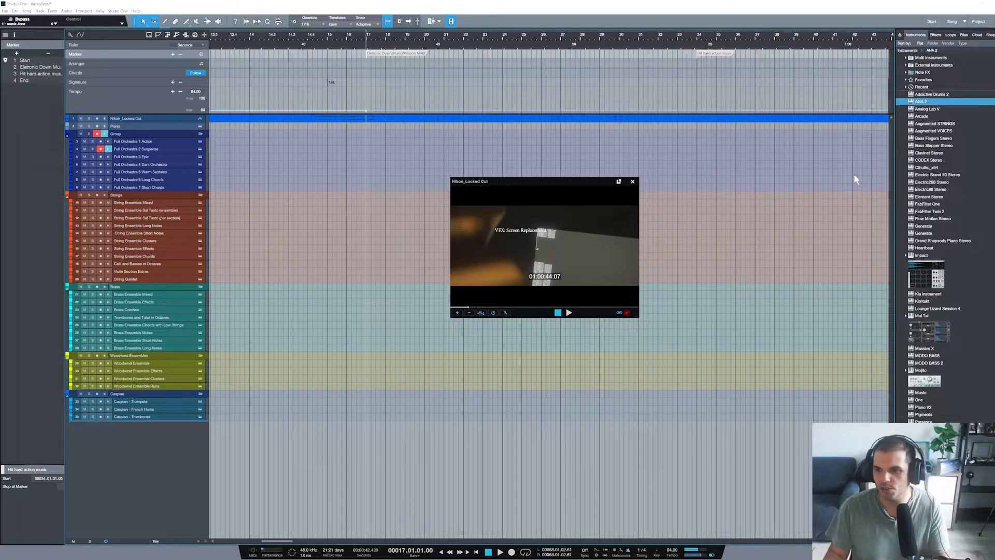
{"action": "key", "text": "F5"}
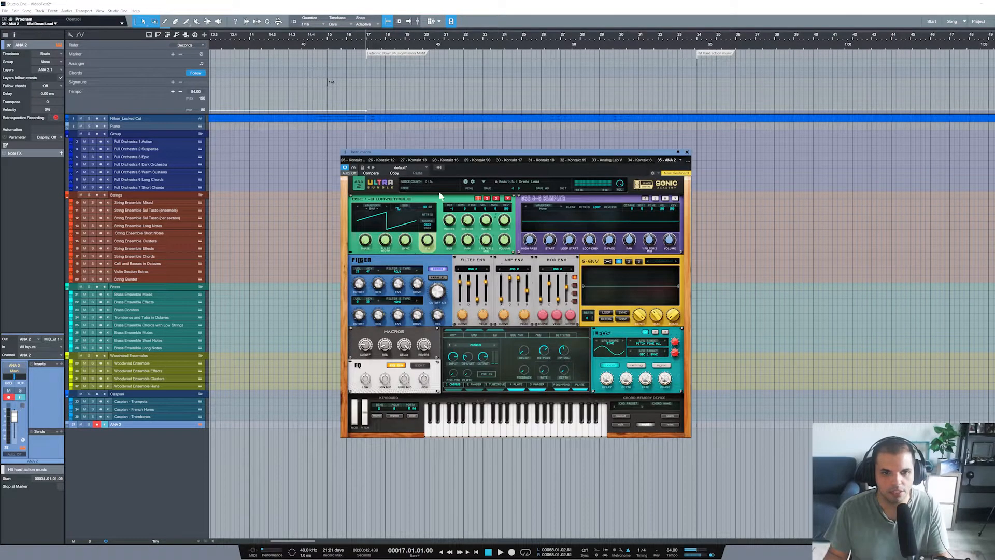
Step: Load the Clean Lead preset in ANA 2 and adjust its first macro knob
{"action": "left_click", "coordinate": [532, 183]}
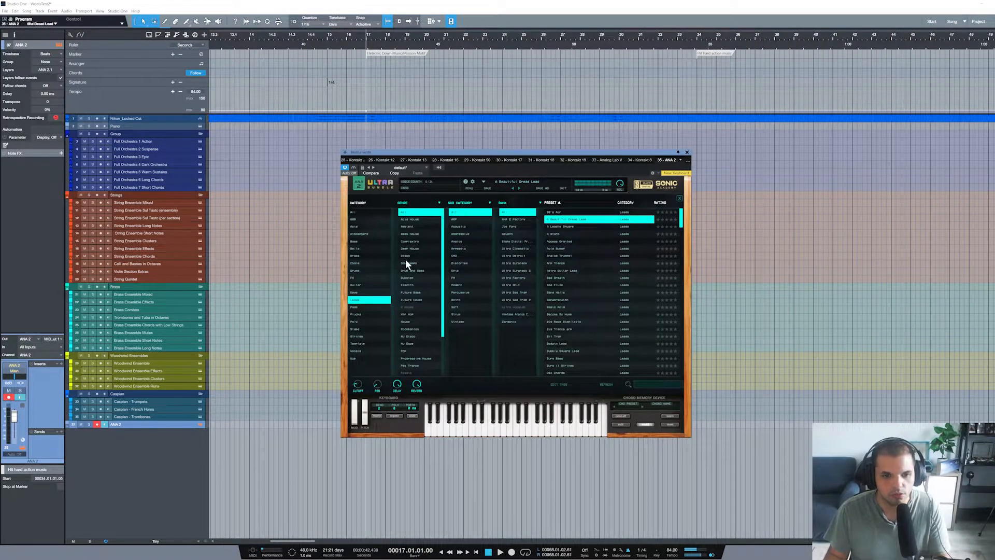
{"action": "scroll", "coordinate": [560, 295], "scroll_direction": "down", "scroll_amount": 5}
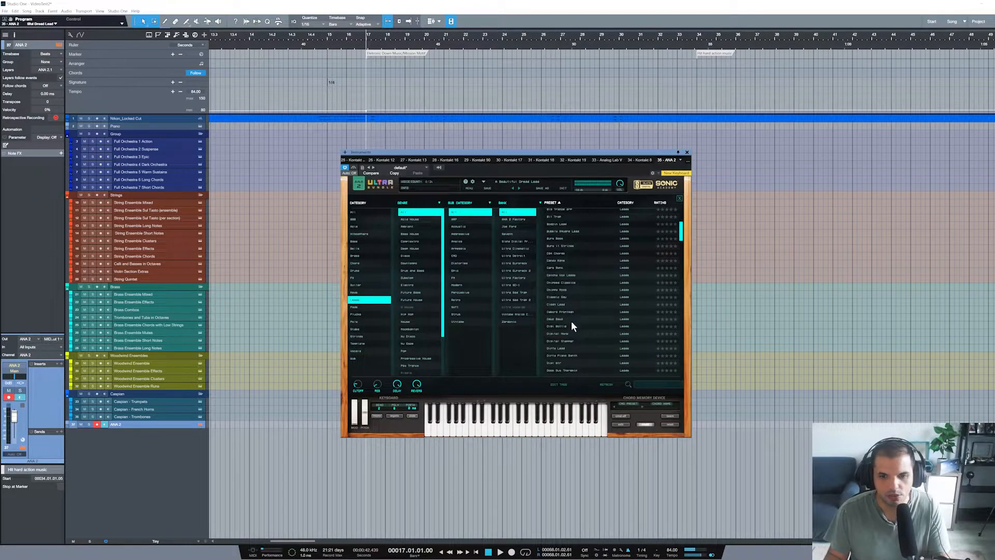
{"action": "left_click", "coordinate": [574, 306]}
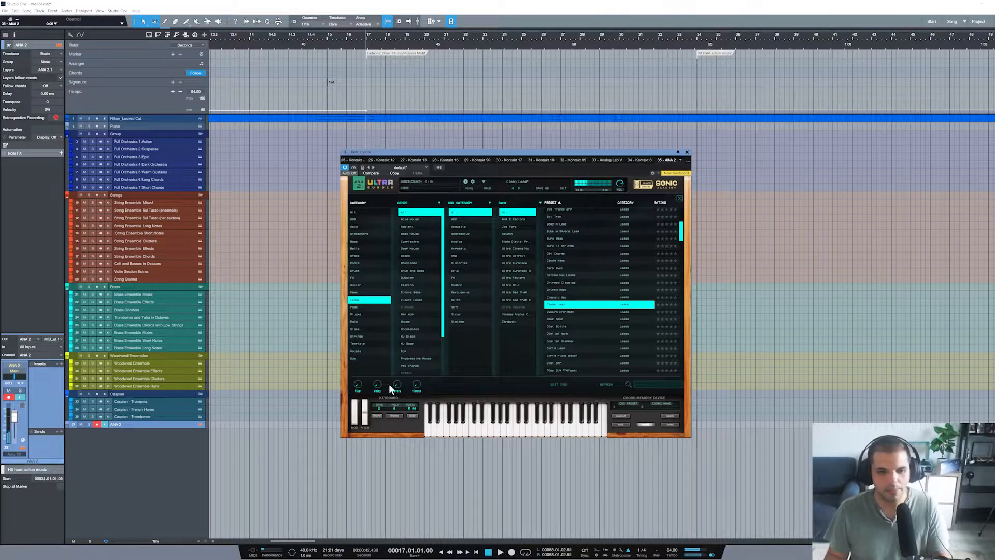
{"action": "mouse_move", "coordinate": [358, 386]}
{"action": "left_mouse_down"}
{"action": "mouse_move", "coordinate": [360, 356]}
{"action": "mouse_move", "coordinate": [359, 371]}
{"action": "left_mouse_up"}
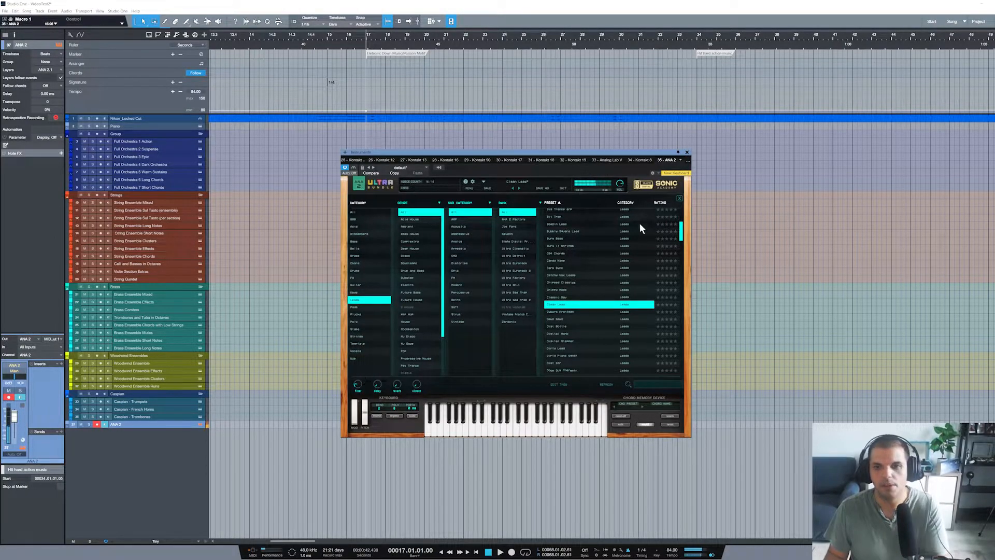
{"action": "left_click", "coordinate": [686, 152]}
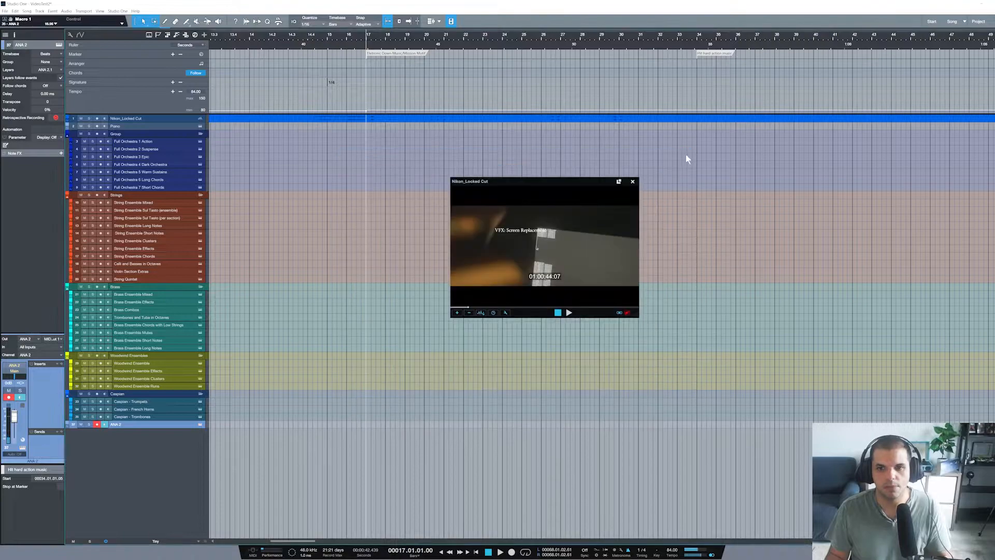
Step: With the playhead at bar 15, set ANA 2's Macro 1 to 3.52 and its track volume to -3 dB
{"action": "left_click", "coordinate": [328, 36]}
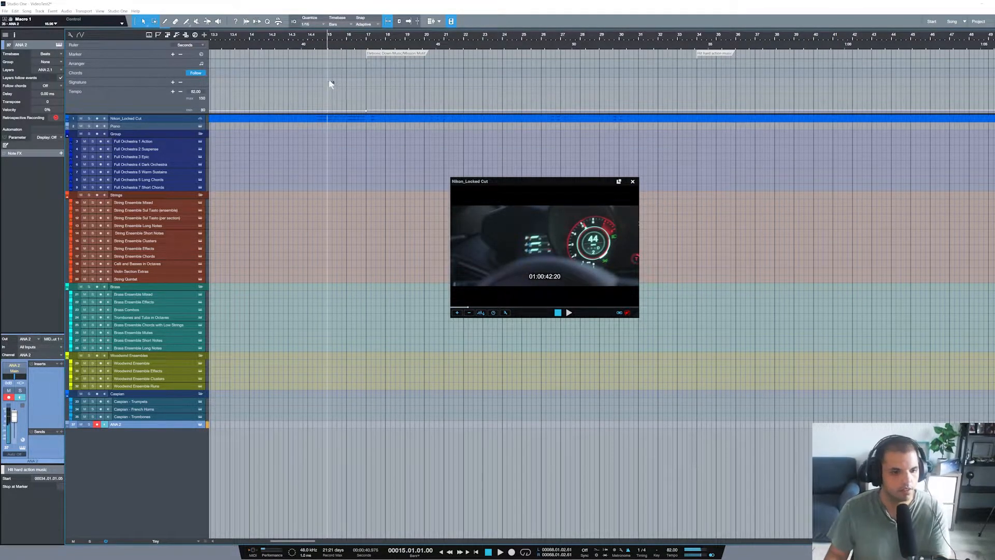
{"action": "left_click", "coordinate": [199, 423]}
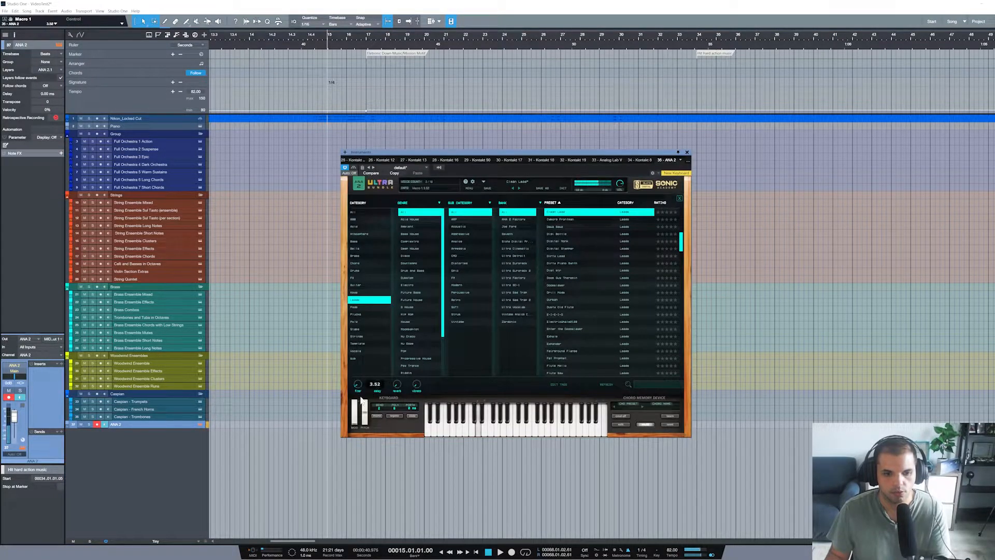
{"action": "left_click", "coordinate": [687, 153]}
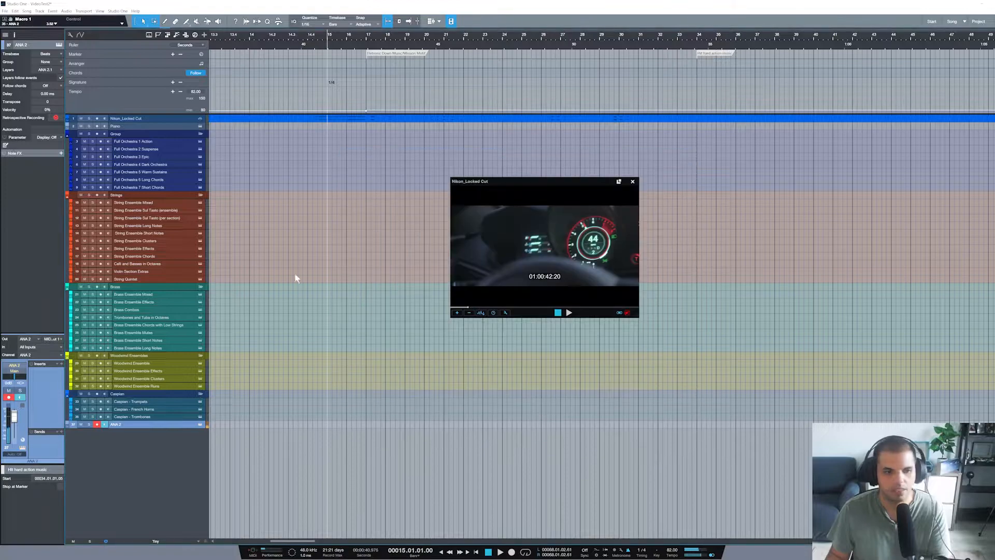
{"action": "type", "text": "-3"}
{"action": "key", "text": "Return"}
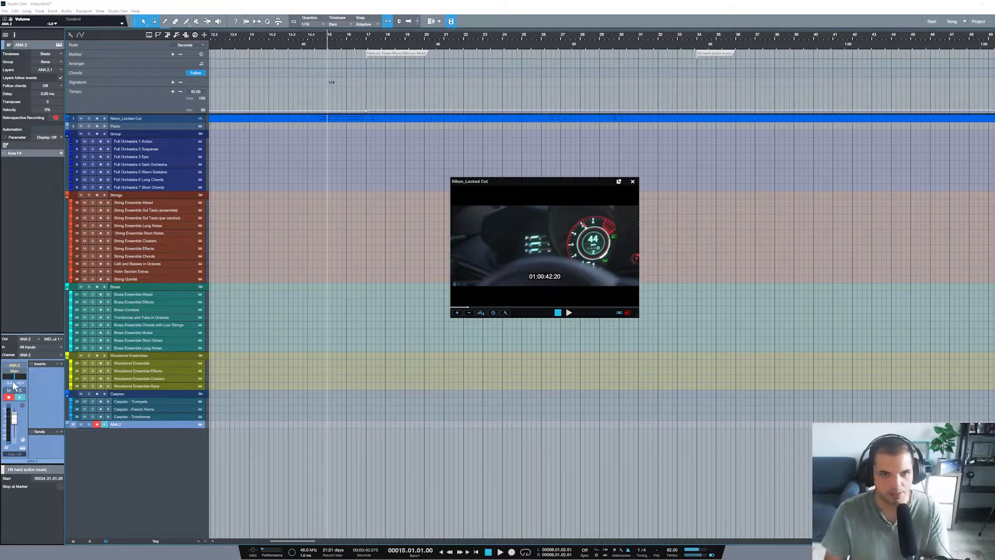
Step: Play the cue twice from bar 15 up to around the third marker to rehearse the lead part
{"action": "key", "text": "space"}
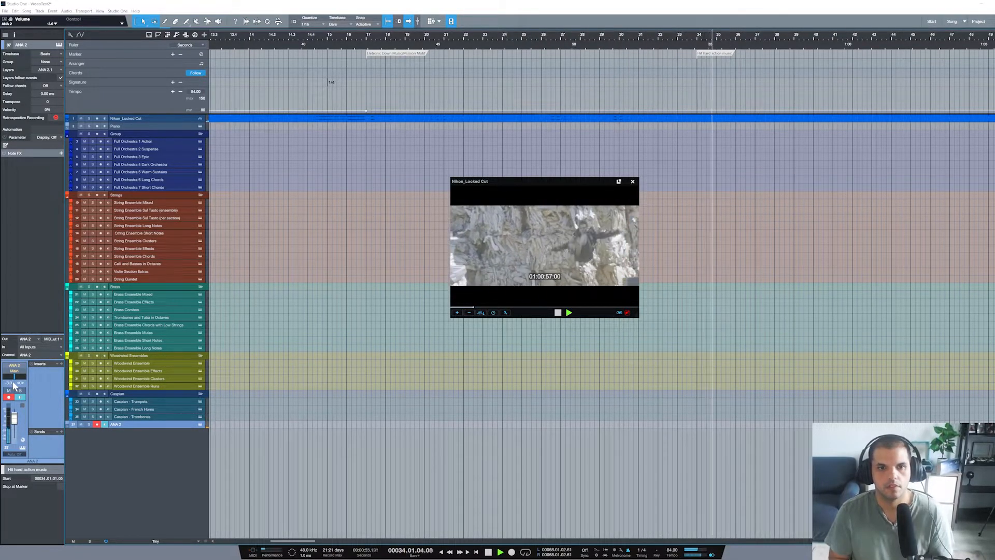
{"action": "key", "text": "space"}
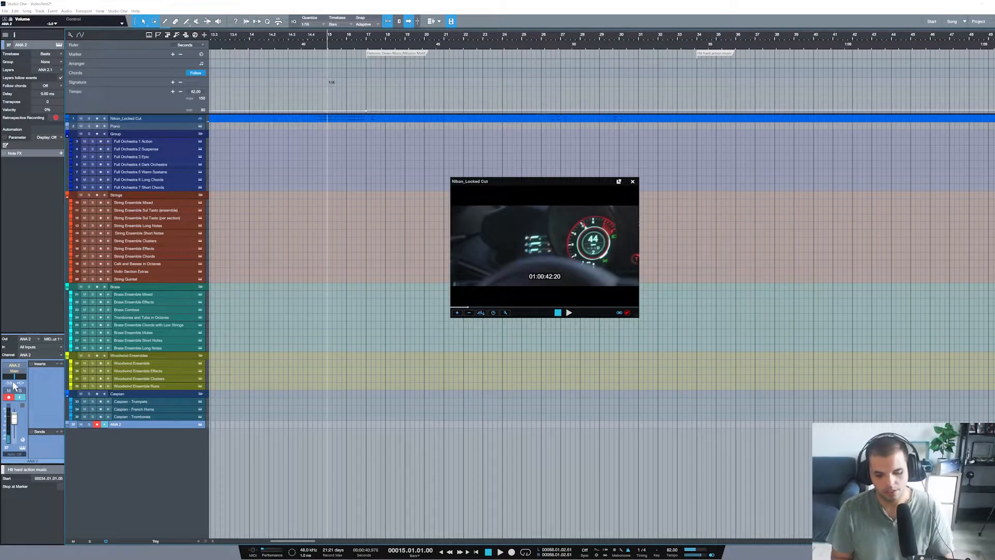
{"action": "key", "text": "space"}
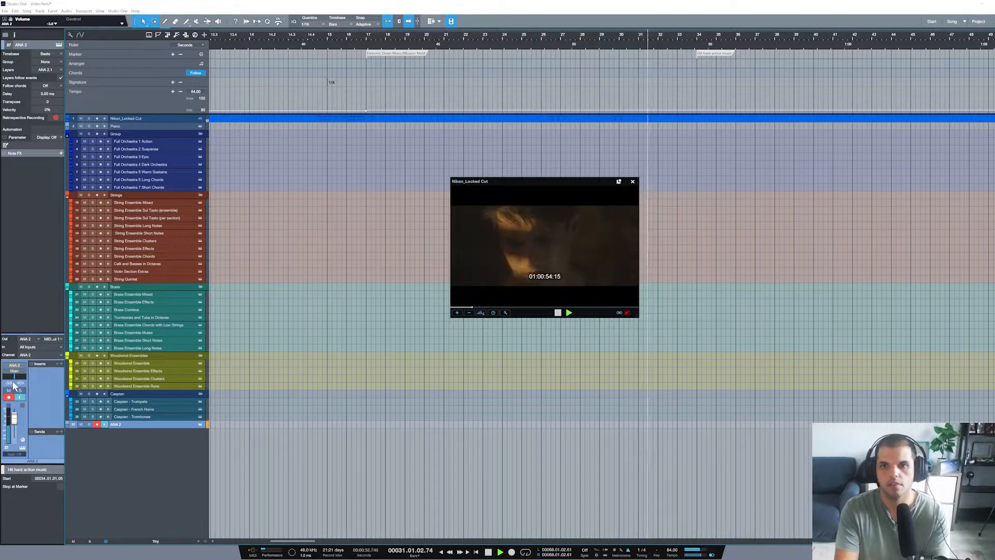
{"action": "key", "text": "space"}
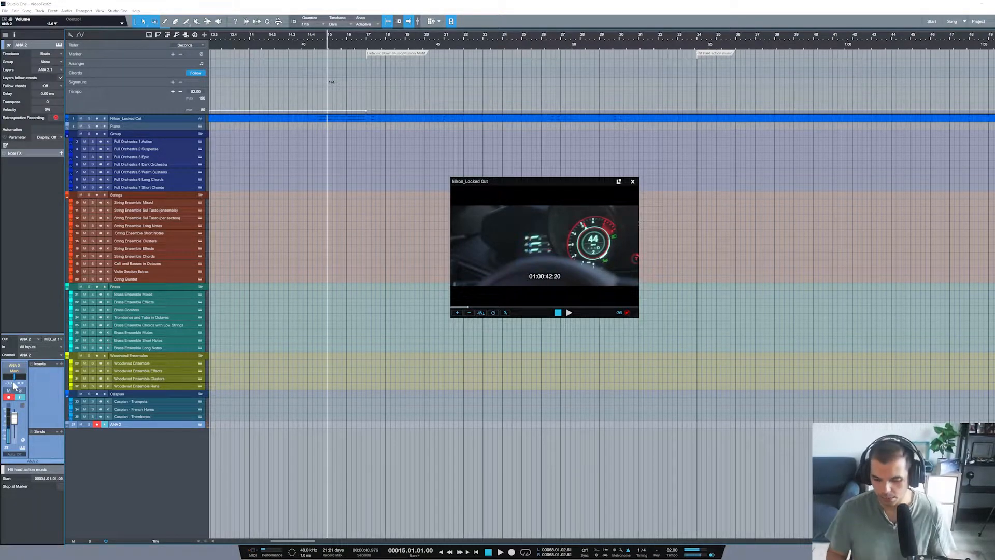
Step: Turn on input quantize for recording with the 1/16 setting
{"action": "key", "text": "q"}
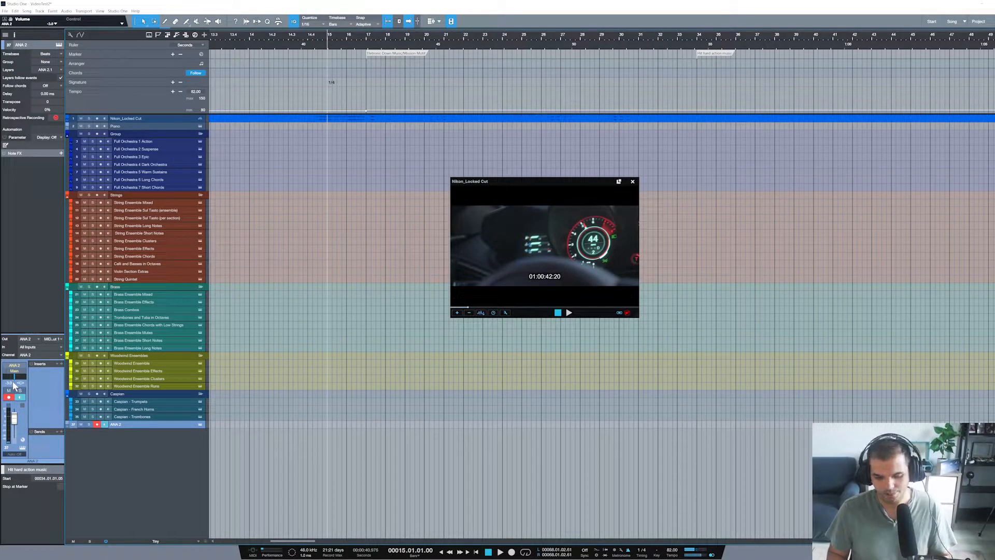
{"action": "key", "text": "KP_Multiply"}
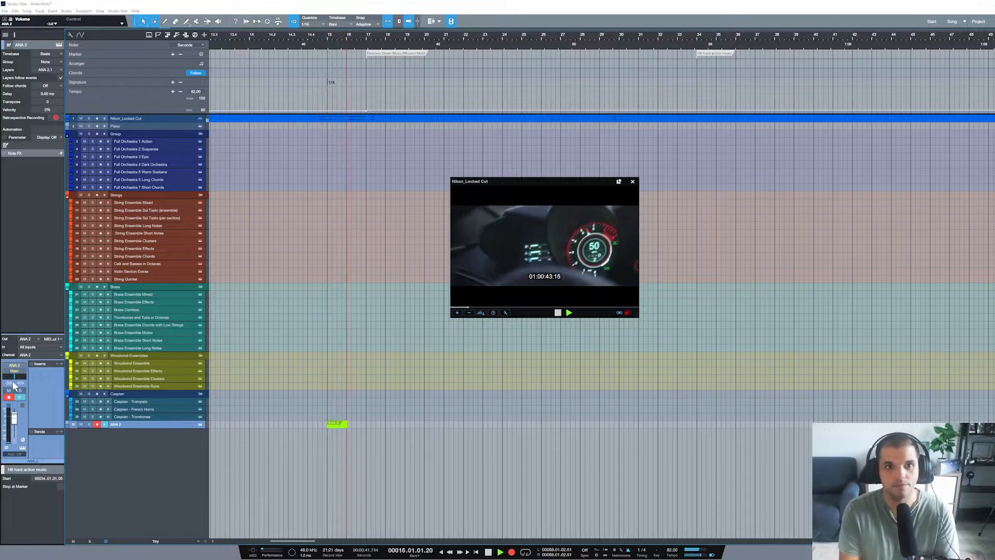
{"action": "key", "text": "space"}
{"action": "key", "text": "ctrl+z"}
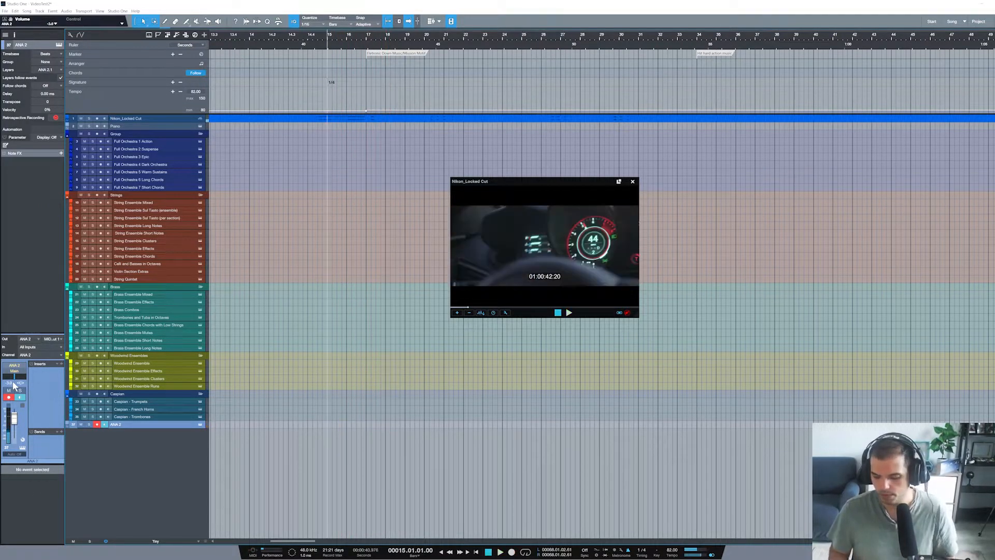
{"action": "key", "text": "KP_Multiply"}
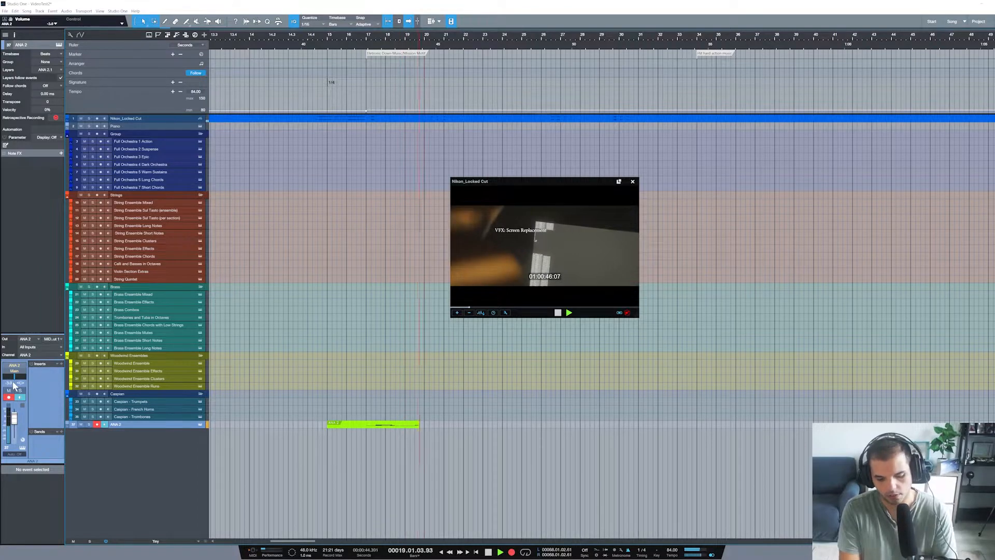
{"action": "key", "text": "space"}
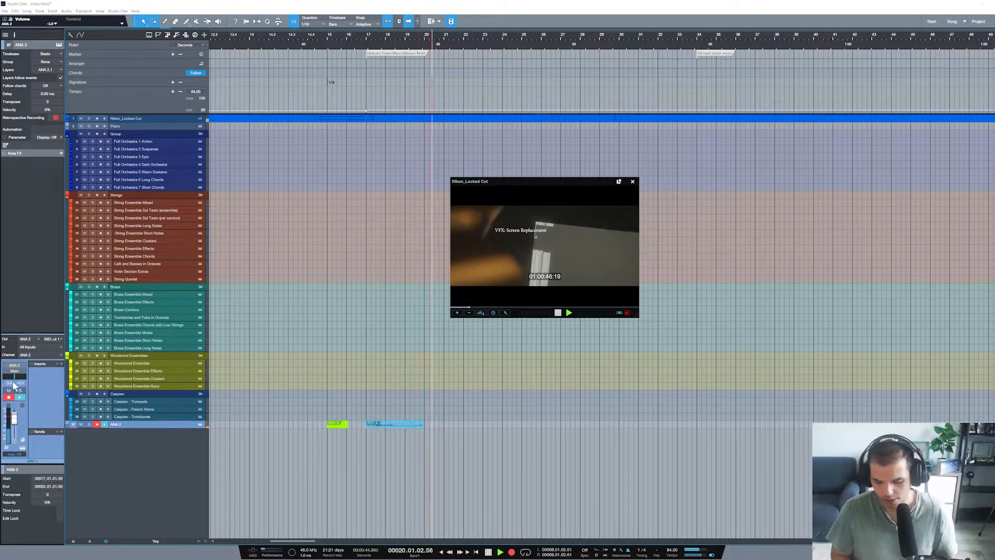
{"action": "key", "text": "ctrl+z"}
{"action": "key", "text": "KP_Multiply"}
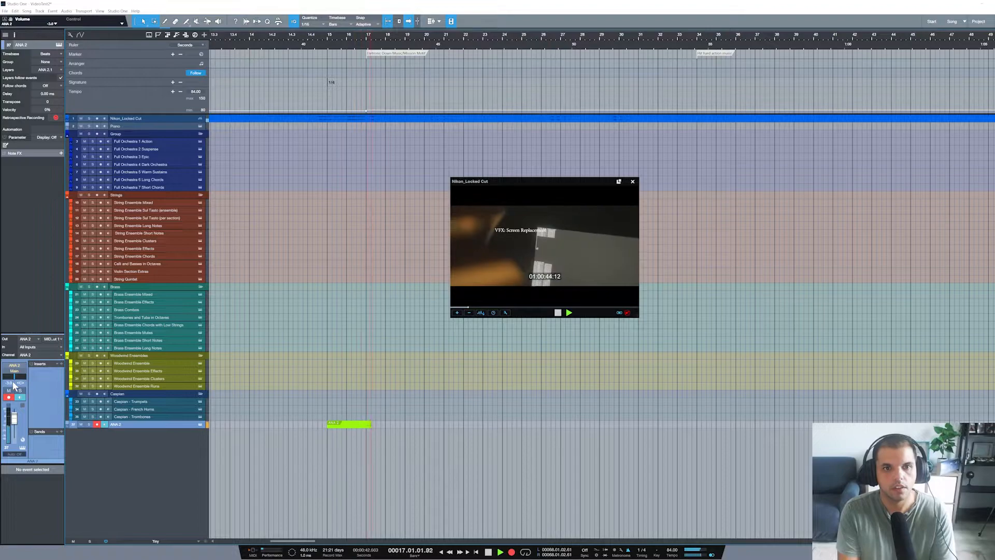
{"action": "key", "text": "space"}
{"action": "key", "text": "ctrl+z"}
Step: Mute the Nikon_Locked Cut audio track and record a lead part on the ANA 2 track, starting from bar 15
{"action": "left_click", "coordinate": [80, 119]}
{"action": "key", "text": "KP_Multiply"}
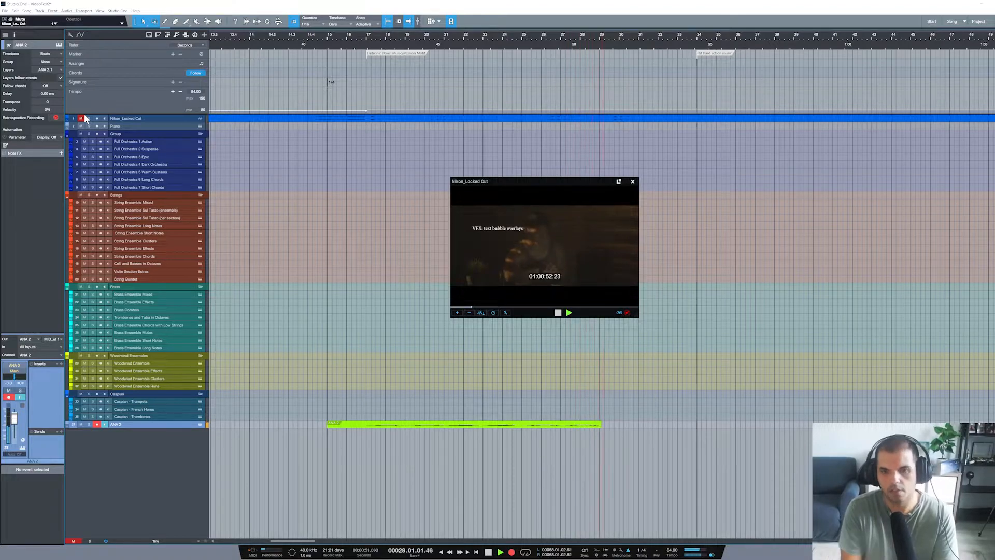
{"action": "key", "text": "space"}
Step: Open the recorded ANA 2 part in the note editor, and review its closing notes from bar 27
{"action": "scroll", "coordinate": [363, 280], "scroll_direction": "up", "scroll_amount": 2}
{"action": "scroll", "coordinate": [682, 529], "scroll_direction": "down", "scroll_amount": 1}
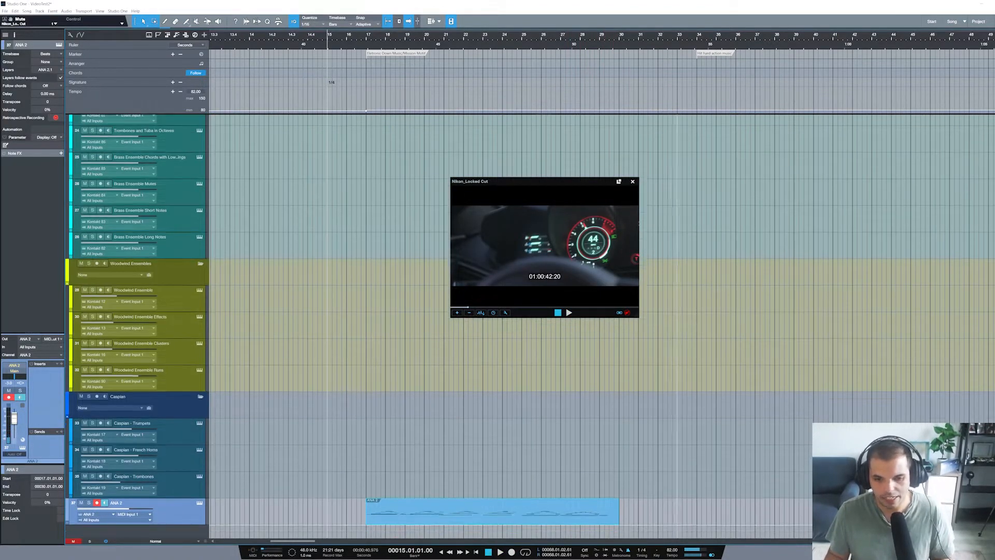
{"action": "double_click", "coordinate": [580, 515]}
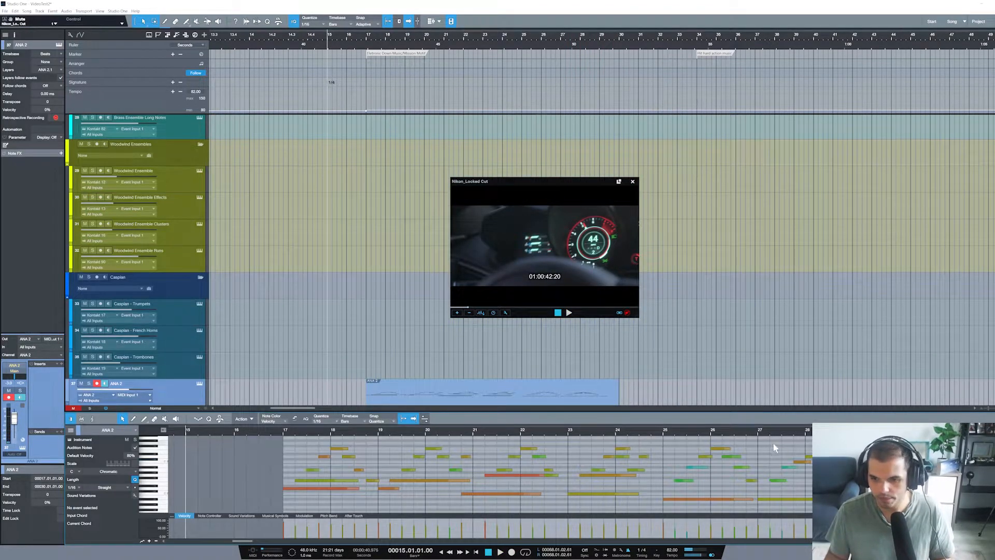
{"action": "left_click", "coordinate": [758, 431]}
{"action": "key", "text": "space"}
{"action": "key", "text": "space"}
{"action": "left_click_drag", "start_coordinate": [835, 477], "coordinate": [858, 498]}
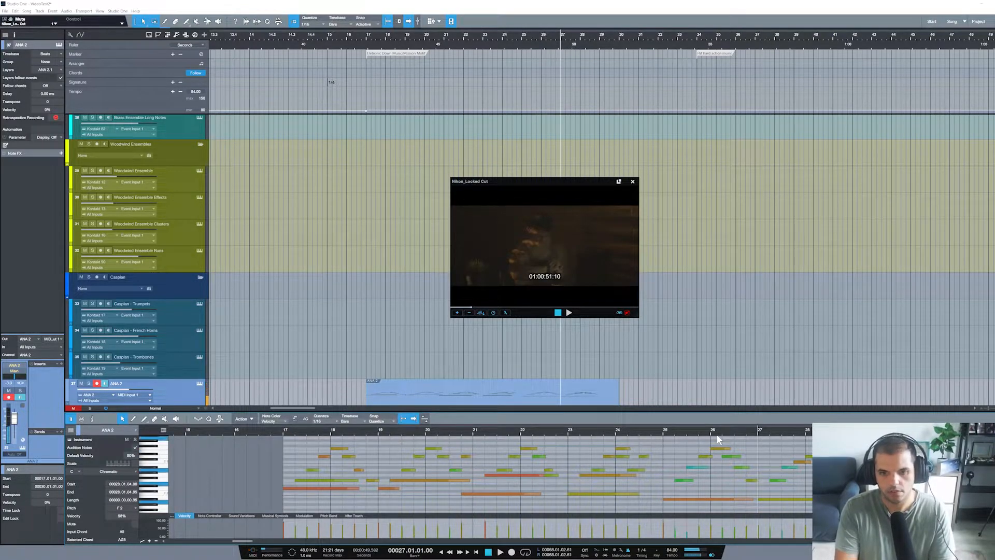
{"action": "key", "text": "KP_Multiply"}
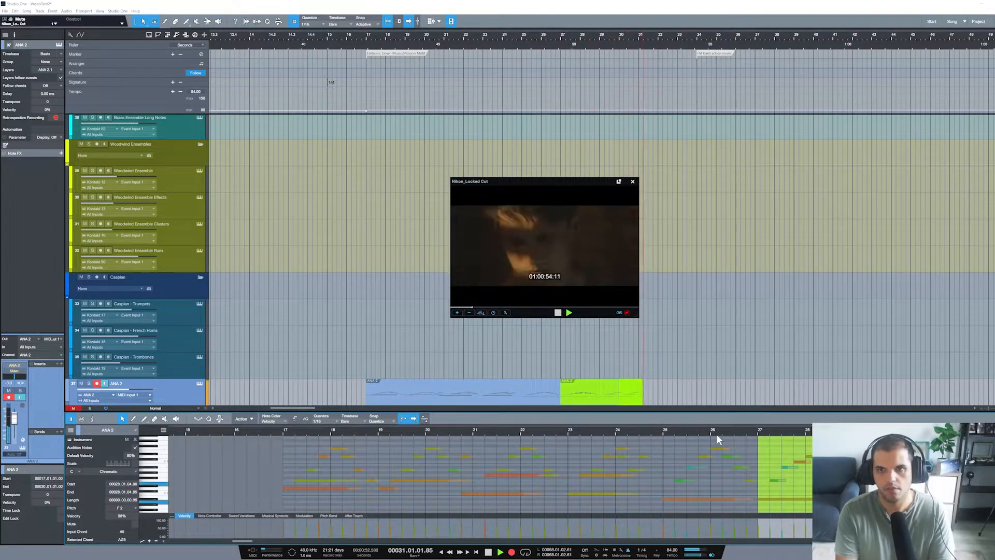
{"action": "key", "text": "space"}
{"action": "key", "text": "ctrl+z"}
Step: Record the rest of the lead part on the ANA 2 track from bar 27 up to the third marker at bar 34
{"action": "key", "text": "KP_Multiply"}
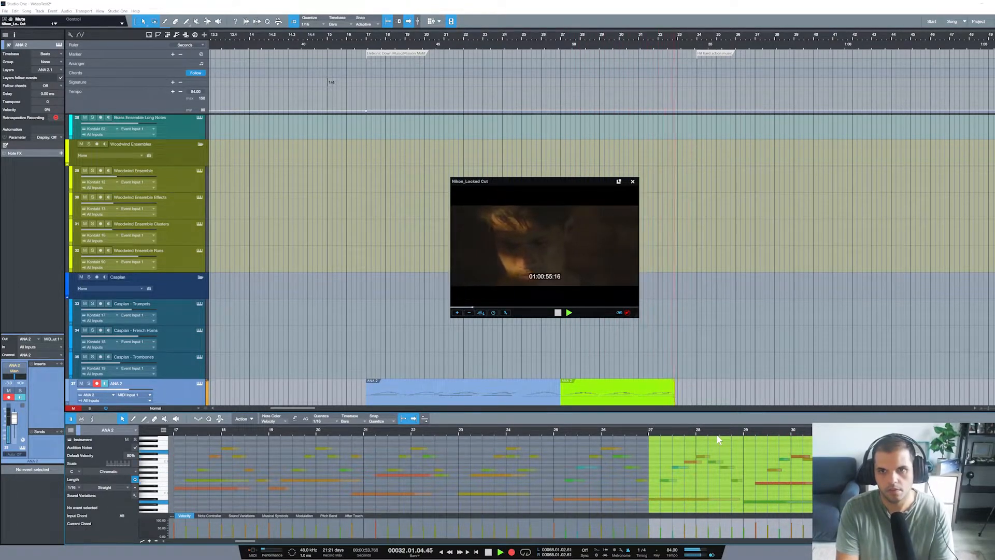
{"action": "key", "text": "space"}
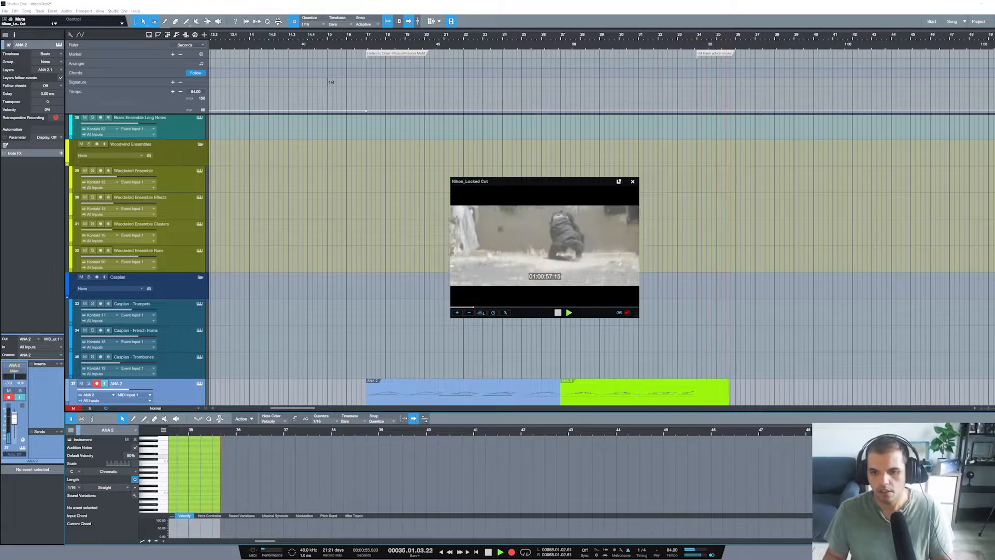
{"action": "key", "text": "ctrl+z"}
{"action": "left_click", "coordinate": [969, 448]}
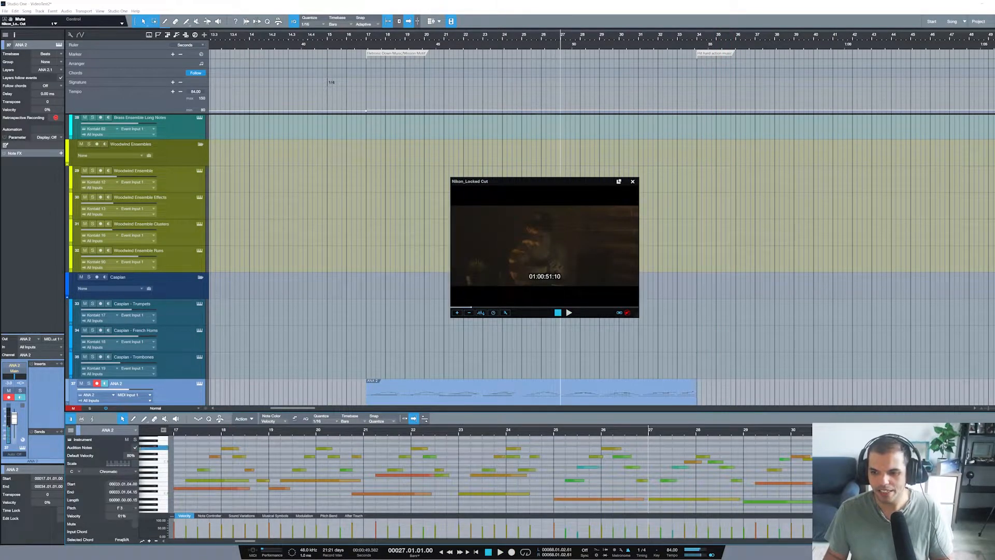
Step: Play the lead part from bar 27 up to the third marker at bar 34
{"action": "key", "text": "space"}
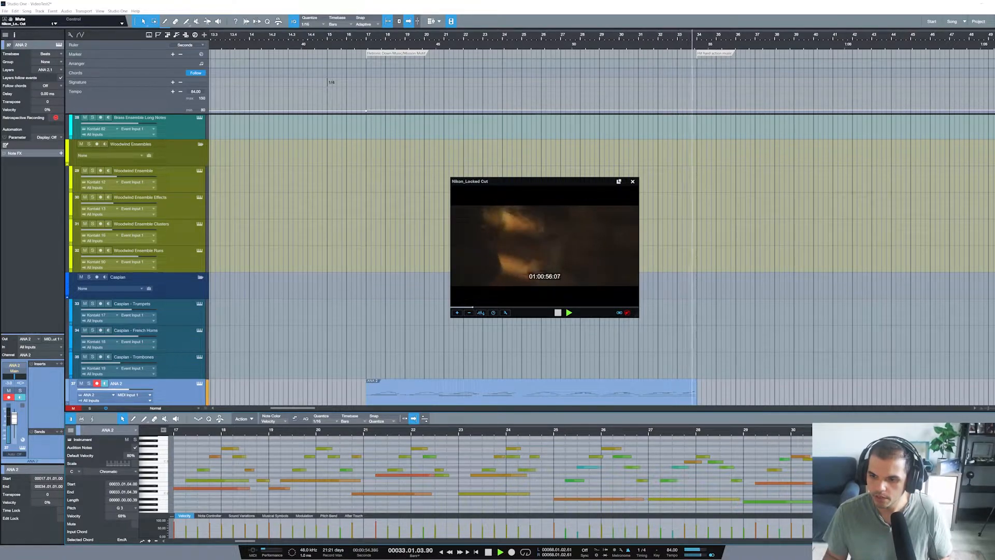
{"action": "key", "text": "space"}
{"action": "left_click_drag", "start_coordinate": [975, 443], "coordinate": [983, 443]}
{"action": "scroll", "coordinate": [577, 127], "scroll_direction": "down", "scroll_amount": 1}
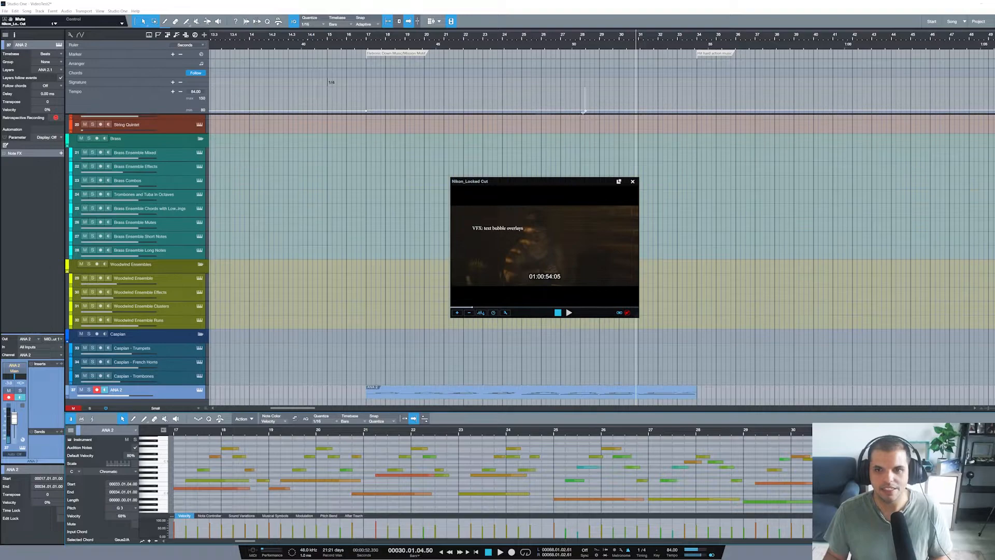
Step: Insert a tempo point on the tempo track at the third marker, bar 34, undoing the stray tempo change at bar 17
{"action": "scroll", "coordinate": [521, 150], "scroll_direction": "up", "scroll_amount": 4}
{"action": "scroll", "coordinate": [520, 147], "scroll_direction": "up", "scroll_amount": 4}
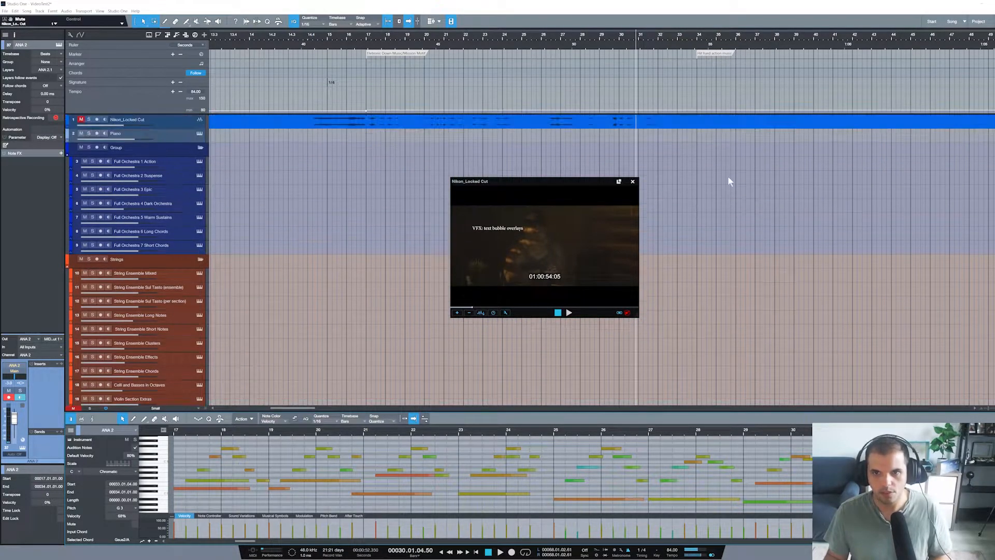
{"action": "left_click", "coordinate": [699, 41]}
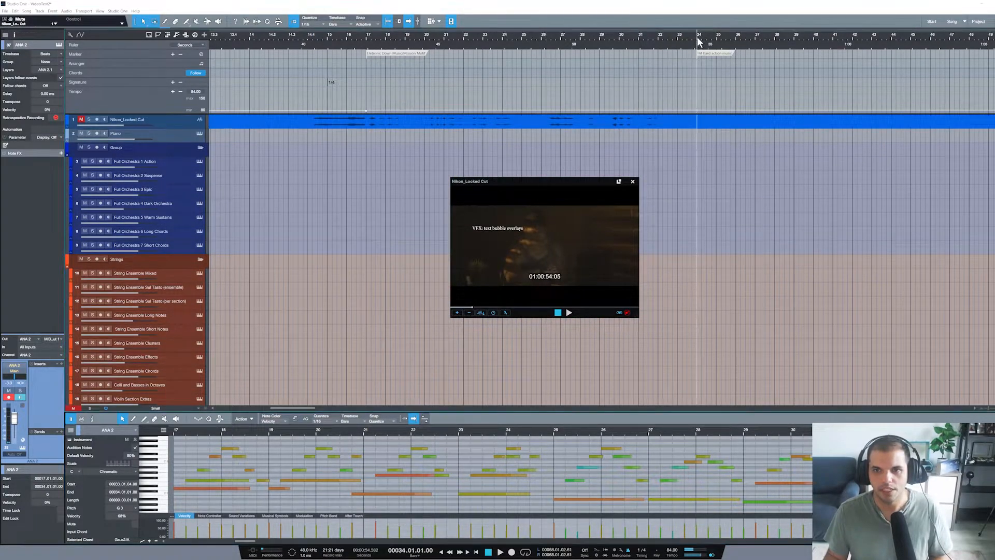
{"action": "left_click", "coordinate": [675, 557]}
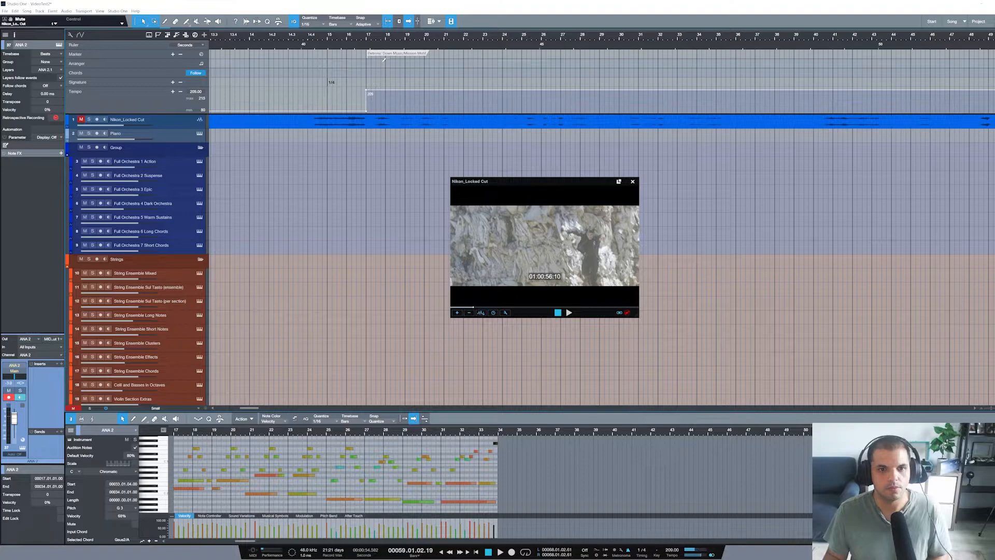
{"action": "key", "text": "ctrl+z"}
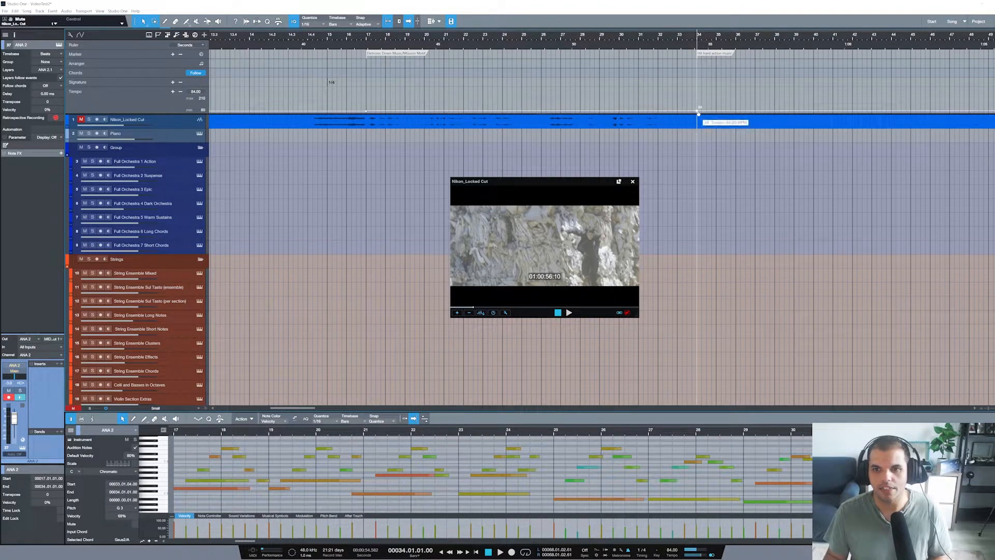
{"action": "left_click", "coordinate": [707, 37]}
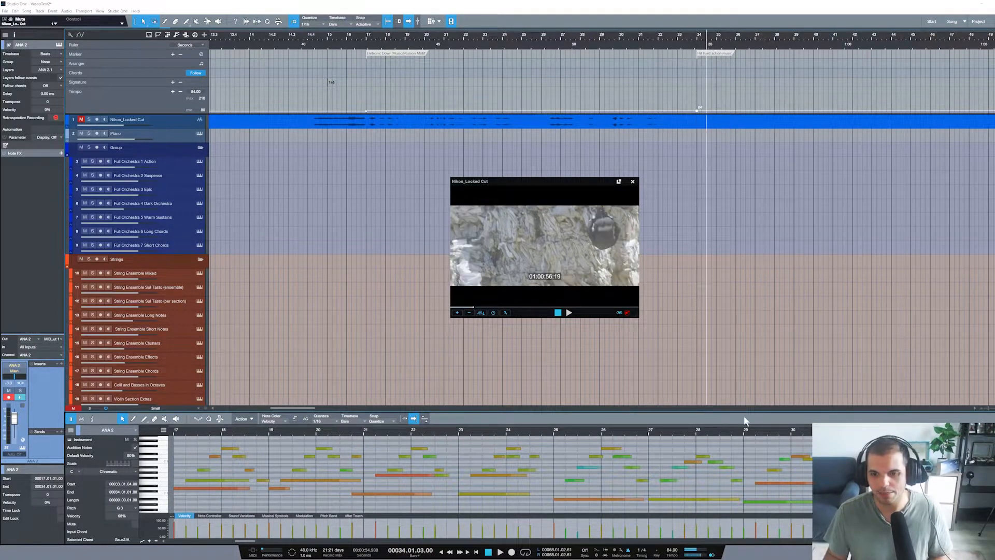
Step: Try recording an action part on the Full Orchestra 1 Action track from bar 29, and undo the take
{"action": "left_click", "coordinate": [609, 37]}
{"action": "key", "text": "space"}
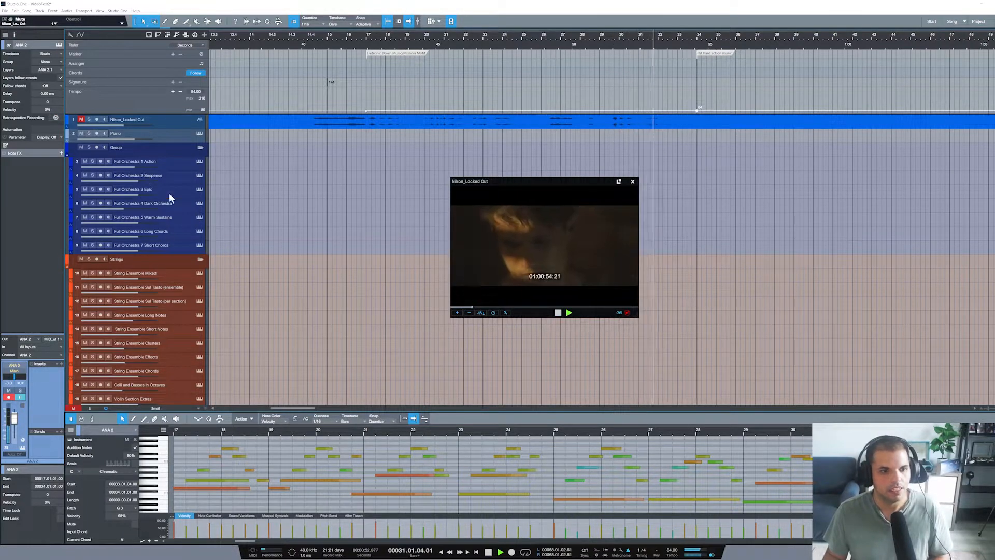
{"action": "key", "text": "space"}
{"action": "left_click", "coordinate": [171, 164]}
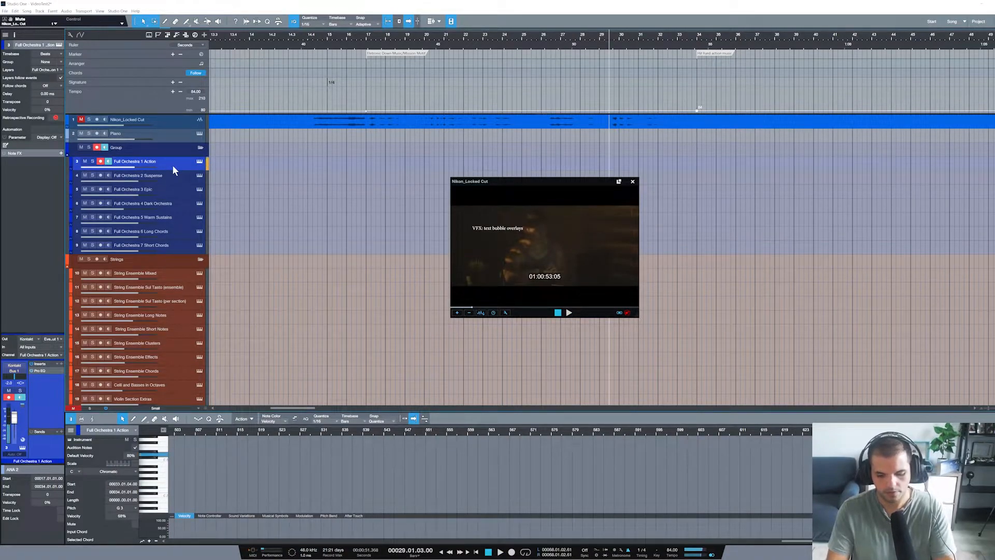
{"action": "key", "text": "KP_Multiply"}
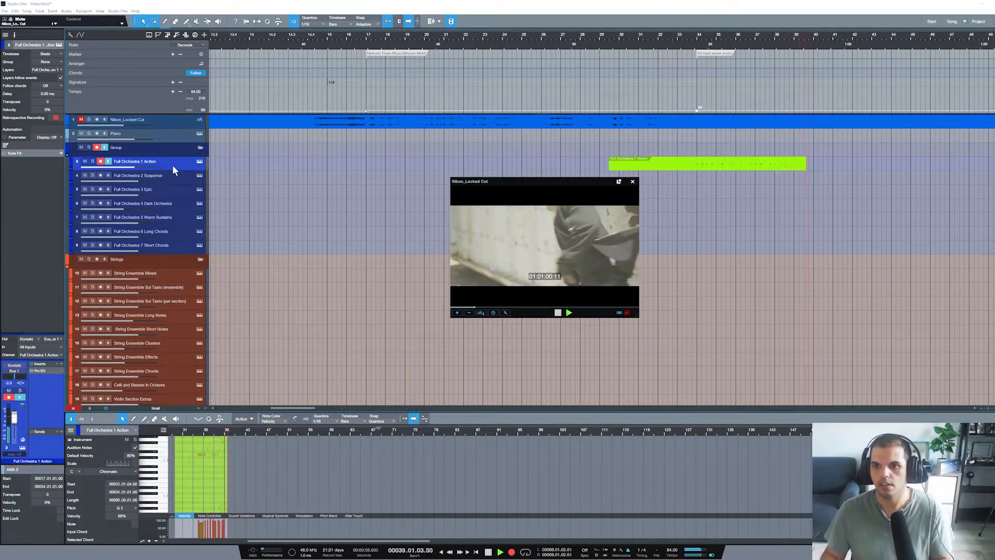
{"action": "key", "text": "space"}
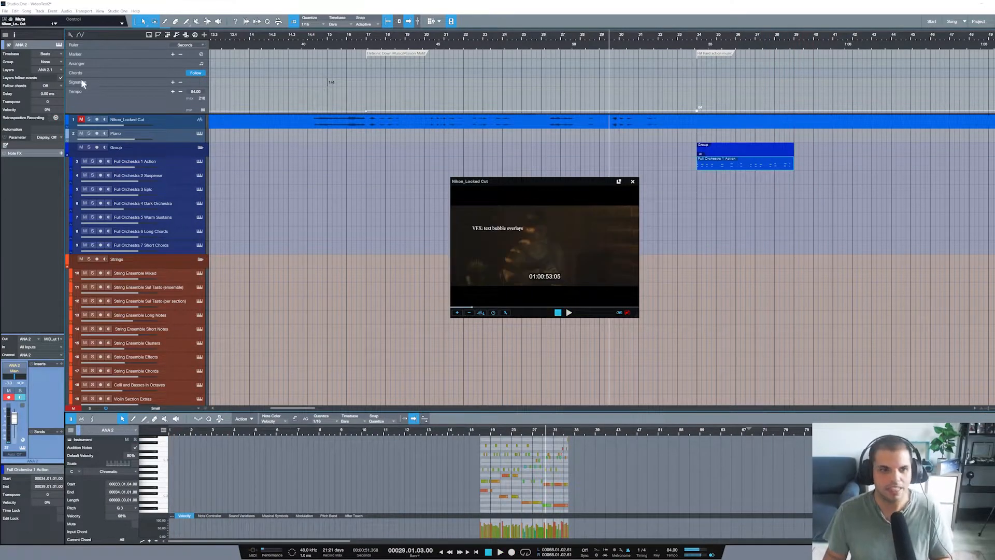
{"action": "key", "text": "space"}
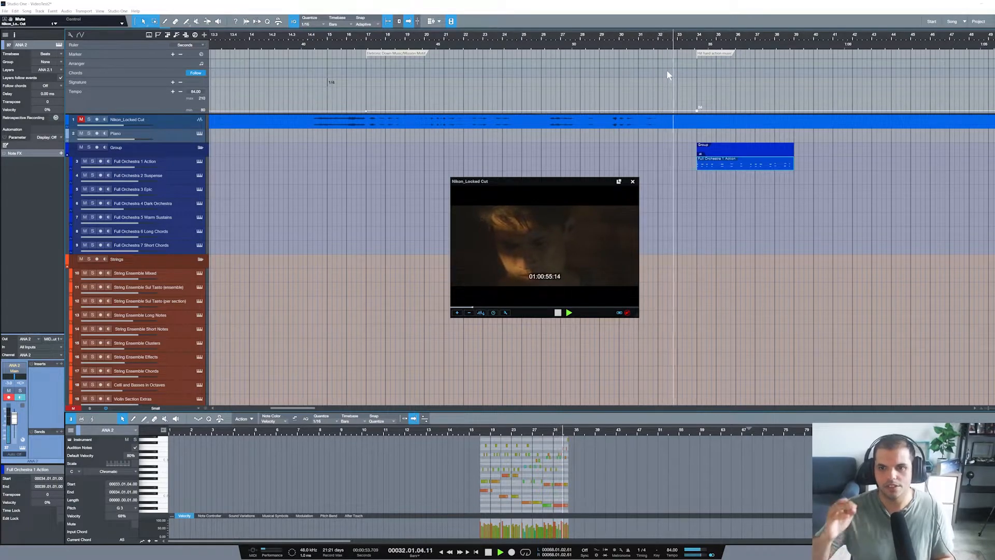
{"action": "key", "text": "space"}
{"action": "key", "text": "ctrl+z"}
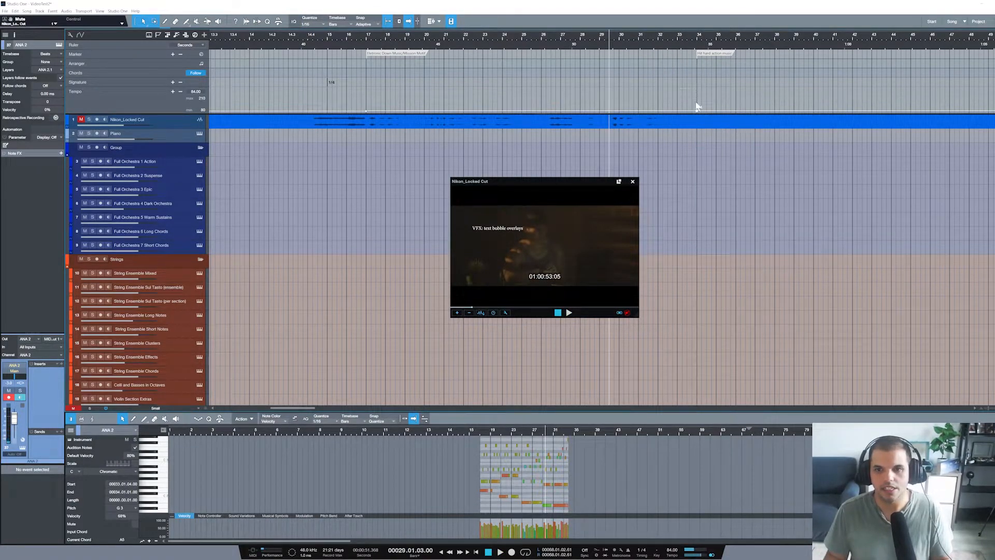
Step: Raise the tempo from bar 34 to 134 BPM, and audition the transition into the marker
{"action": "left_click", "coordinate": [698, 40]}
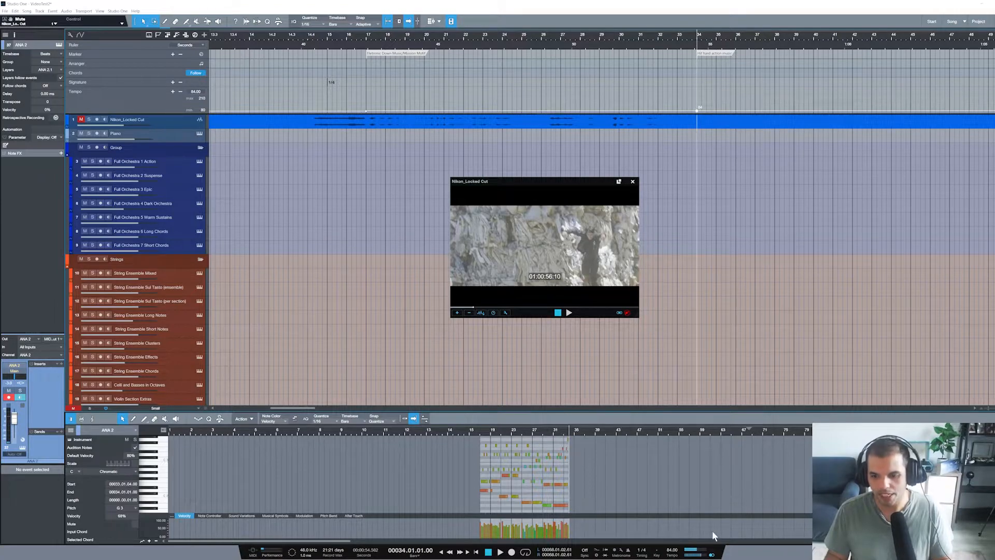
{"action": "left_click", "coordinate": [701, 36]}
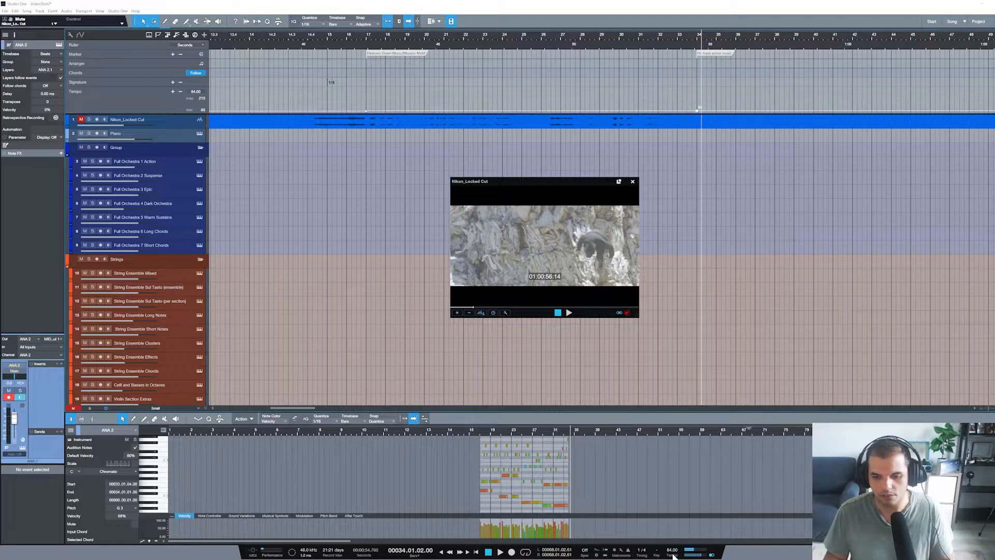
{"action": "scroll", "coordinate": [672, 552], "scroll_direction": "up", "scroll_amount": 18}
{"action": "scroll", "coordinate": [672, 552], "scroll_direction": "up", "scroll_amount": 20}
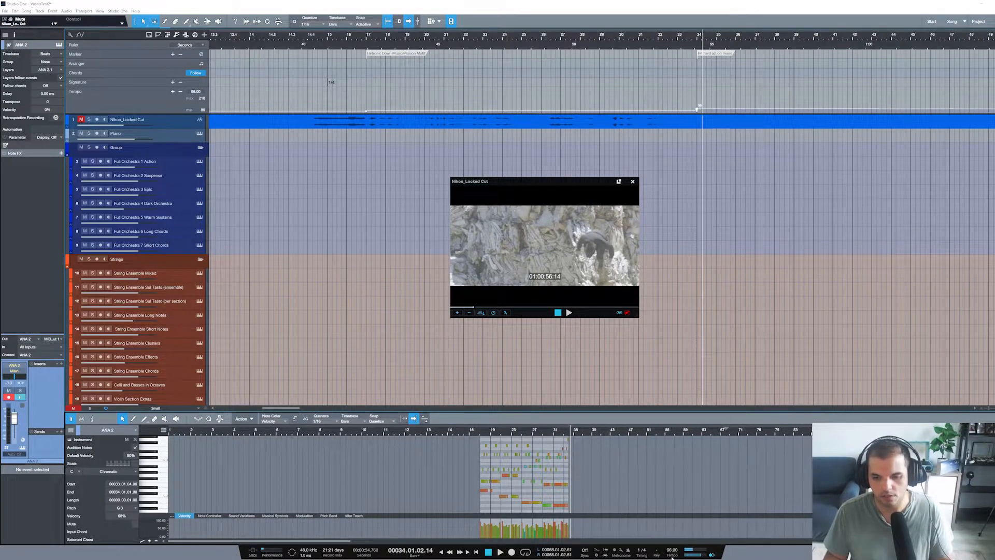
{"action": "left_click", "coordinate": [644, 35]}
{"action": "key", "text": "space"}
{"action": "key", "text": "space"}
{"action": "left_click", "coordinate": [699, 36]}
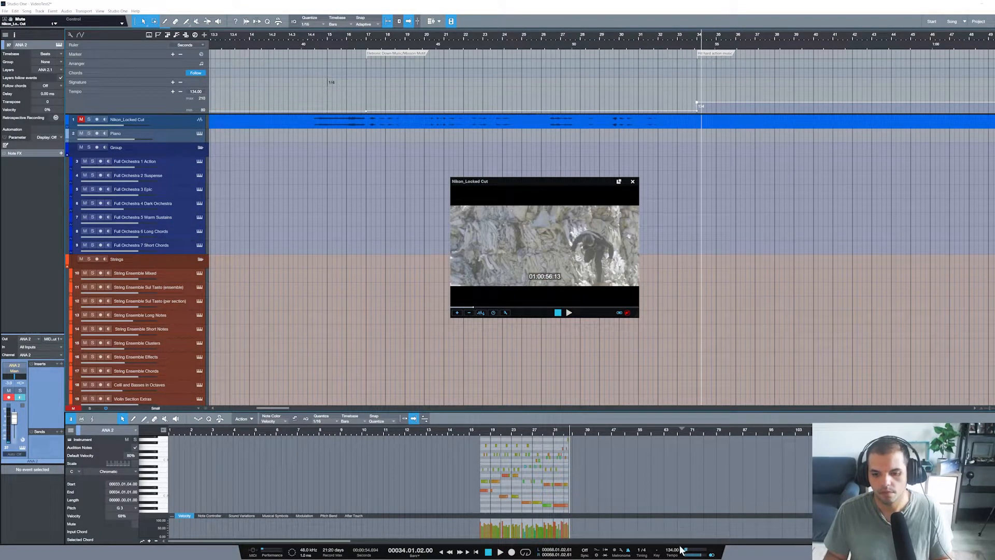
Step: Raise the tempo from bar 34 to 255 BPM, and audition the transition again
{"action": "left_click", "coordinate": [669, 557]}
{"action": "left_click", "coordinate": [669, 557]}
{"action": "key", "text": "space"}
{"action": "key", "text": "space"}
{"action": "left_click", "coordinate": [702, 37]}
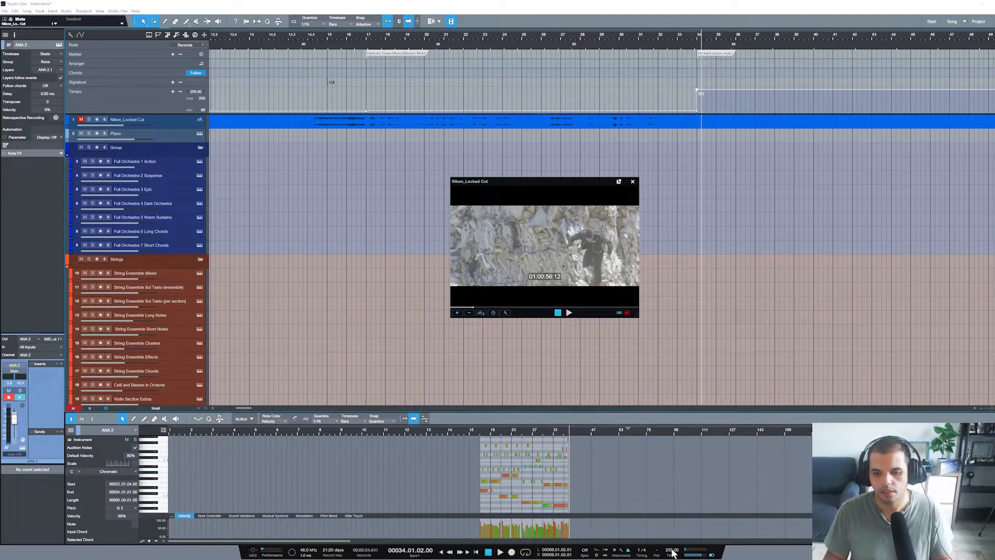
Step: Try 160 BPM from bar 34, settle the tempo at 180 BPM, and audition it
{"action": "type", "text": "160"}
{"action": "key", "text": "Return"}
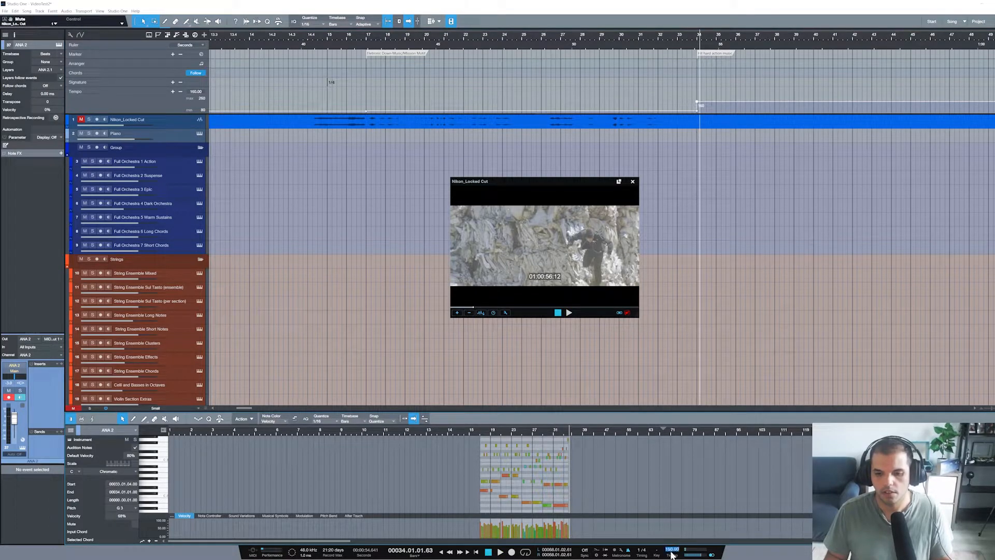
{"action": "type", "text": "180"}
{"action": "key", "text": "Return"}
{"action": "key", "text": "space"}
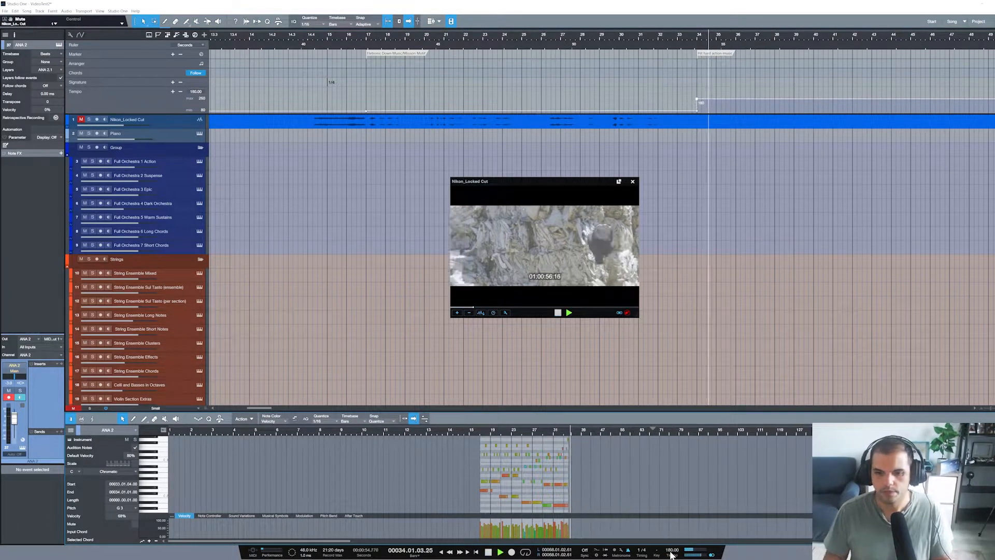
{"action": "key", "text": "space"}
Step: Try recording an opening for the action section on the Full Orchestra 1 Action track from bar 25, and discard the take
{"action": "left_click", "coordinate": [530, 37]}
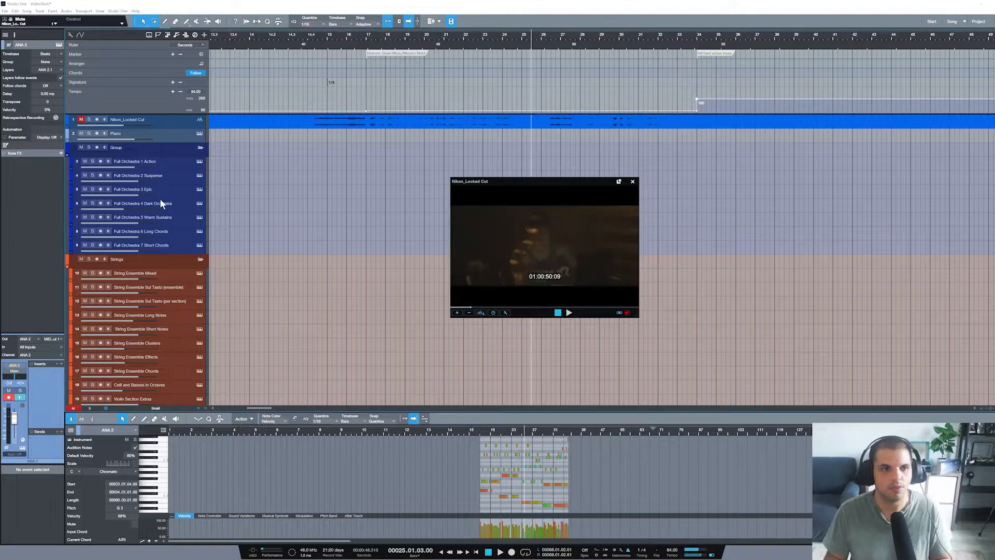
{"action": "left_click", "coordinate": [164, 166]}
{"action": "key", "text": "KP_Multiply"}
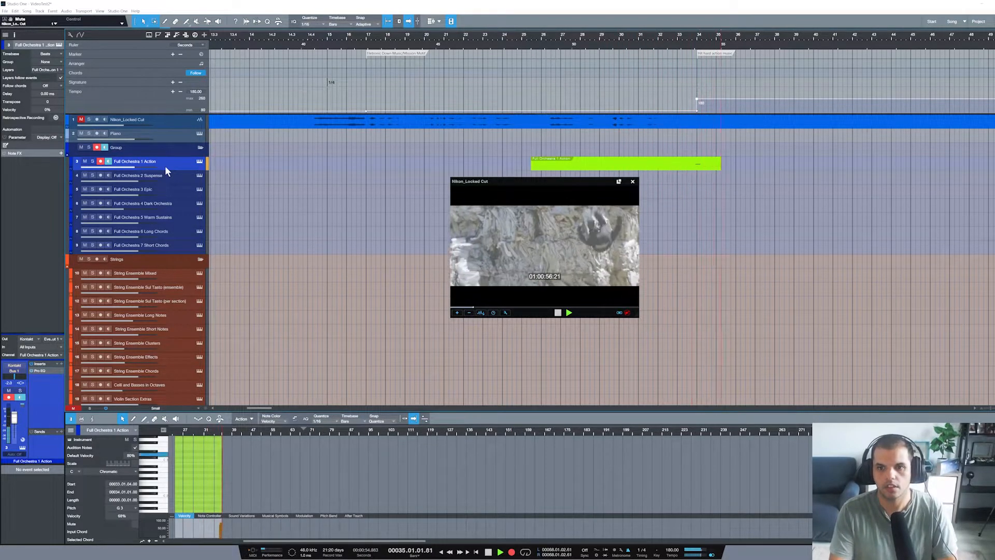
{"action": "key", "text": "space"}
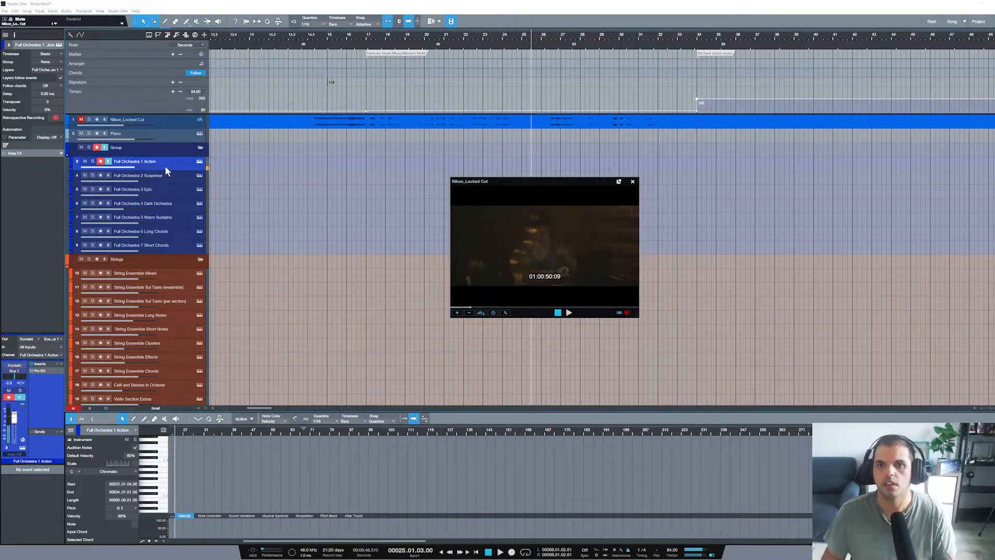
Step: Record the action part on the Full Orchestra 1 Action track, starting from bar 30 and running up to bar 45
{"action": "left_click", "coordinate": [631, 33]}
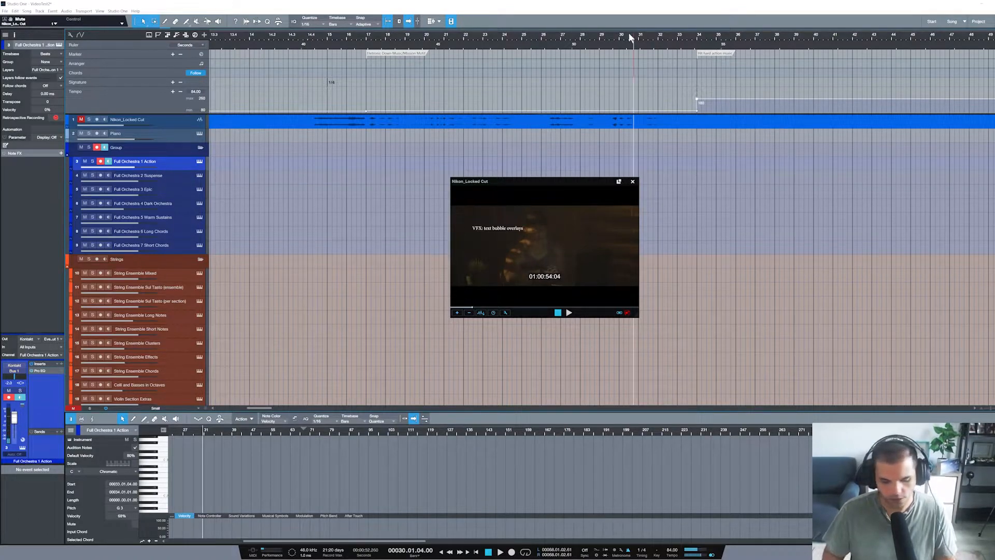
{"action": "key", "text": "KP_Multiply"}
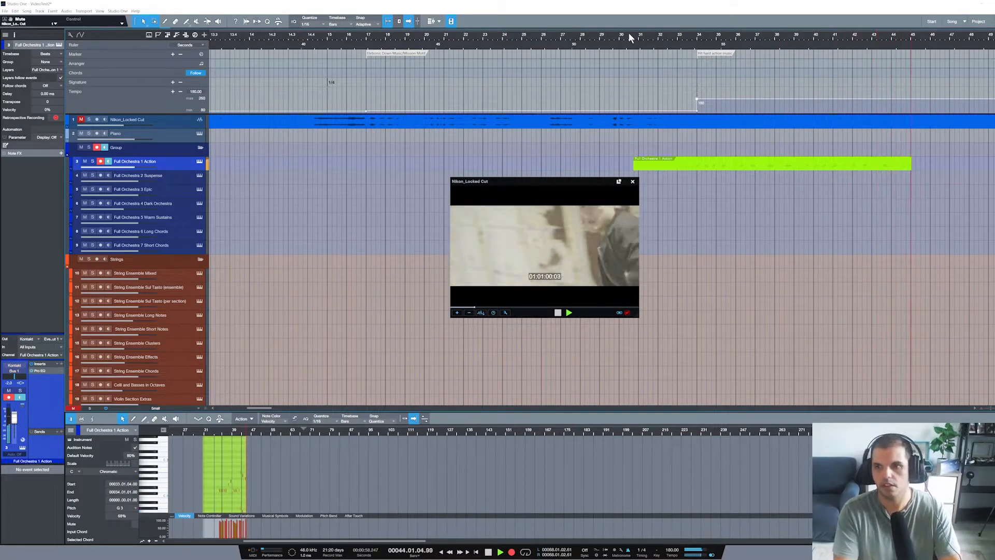
{"action": "key", "text": "space"}
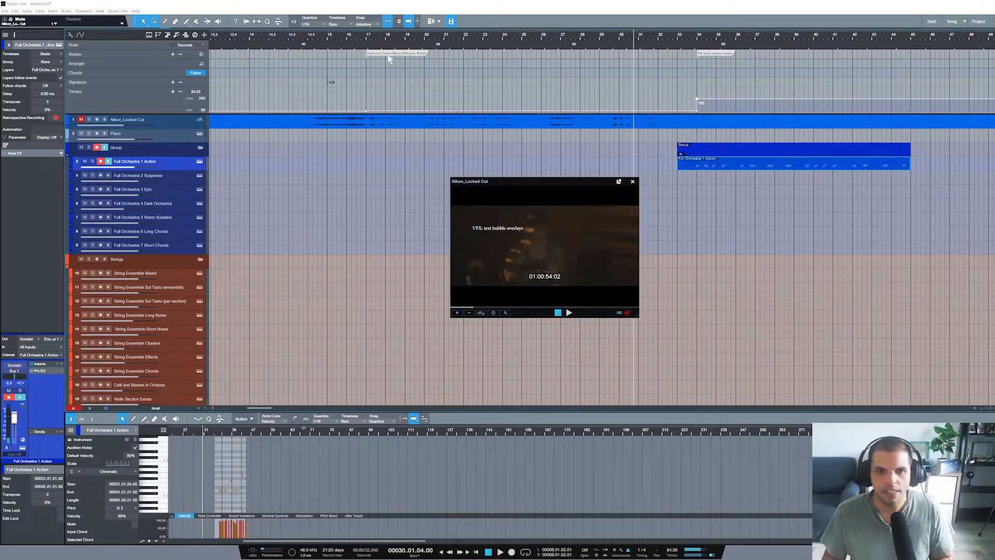
Step: Play the cue from bar 14 with the note editor closed, and review the recorded parts across the track list
{"action": "scroll", "coordinate": [381, 36], "scroll_direction": "down", "scroll_amount": 5}
{"action": "left_click", "coordinate": [371, 40]}
{"action": "key", "text": "space"}
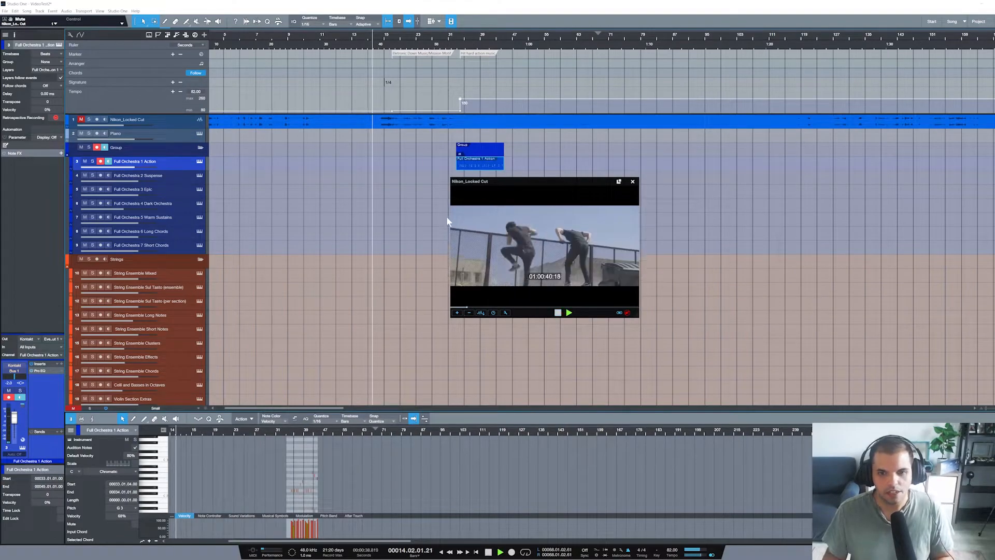
{"action": "key", "text": "F2"}
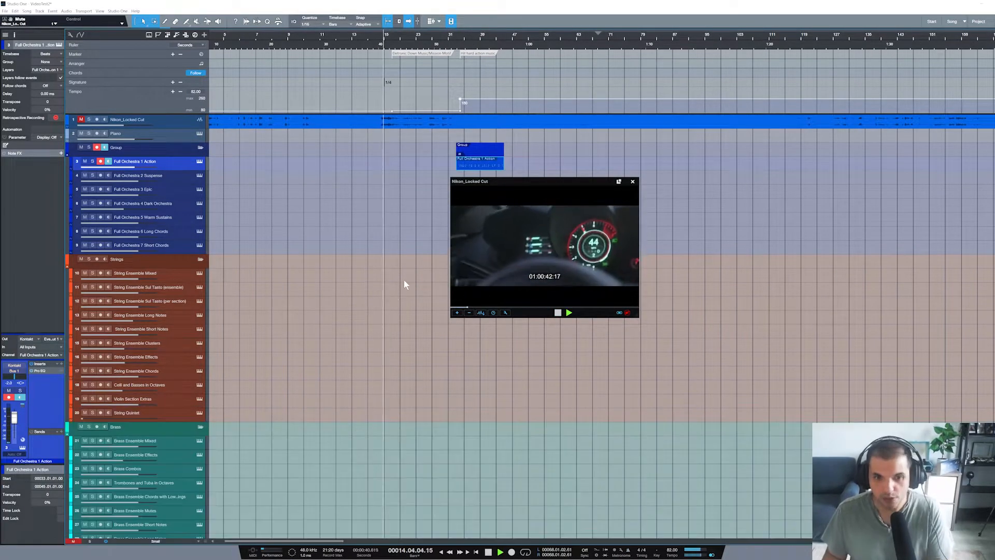
{"action": "scroll", "coordinate": [417, 345], "scroll_direction": "down", "scroll_amount": 3}
{"action": "scroll", "coordinate": [418, 344], "scroll_direction": "down", "scroll_amount": 2}
{"action": "scroll", "coordinate": [343, 325], "scroll_direction": "down", "scroll_amount": 2}
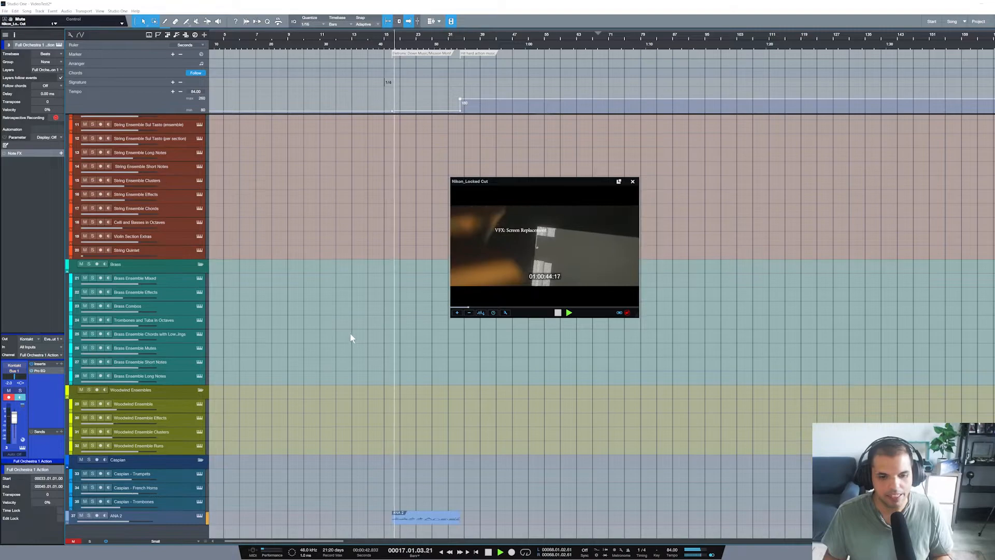
{"action": "scroll", "coordinate": [287, 253], "scroll_direction": "up", "scroll_amount": 7}
{"action": "key", "text": "space"}
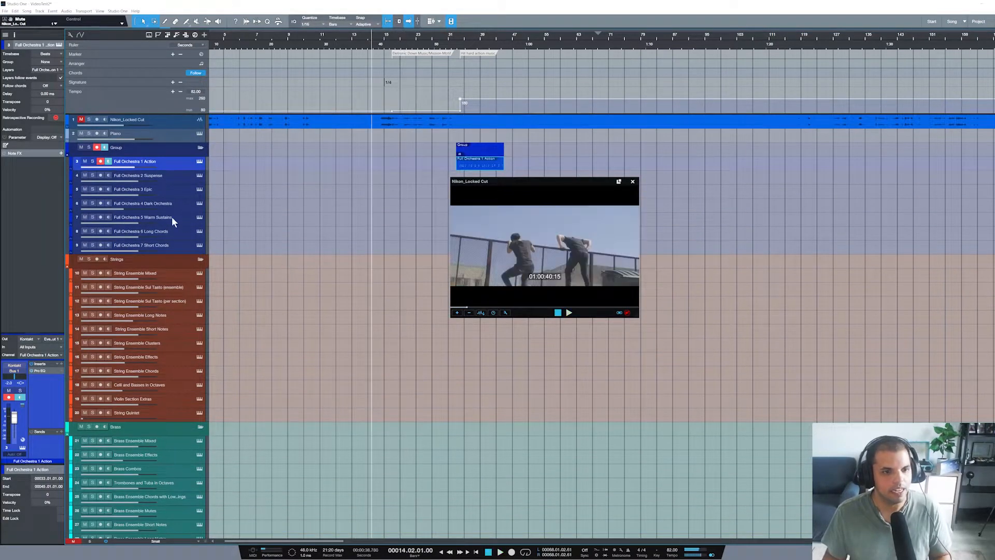
Step: Shrink the tracks to the Tiny height, and extract the ANA 2 part's chords onto the Chord track from bar 17
{"action": "left_click", "coordinate": [172, 217]}
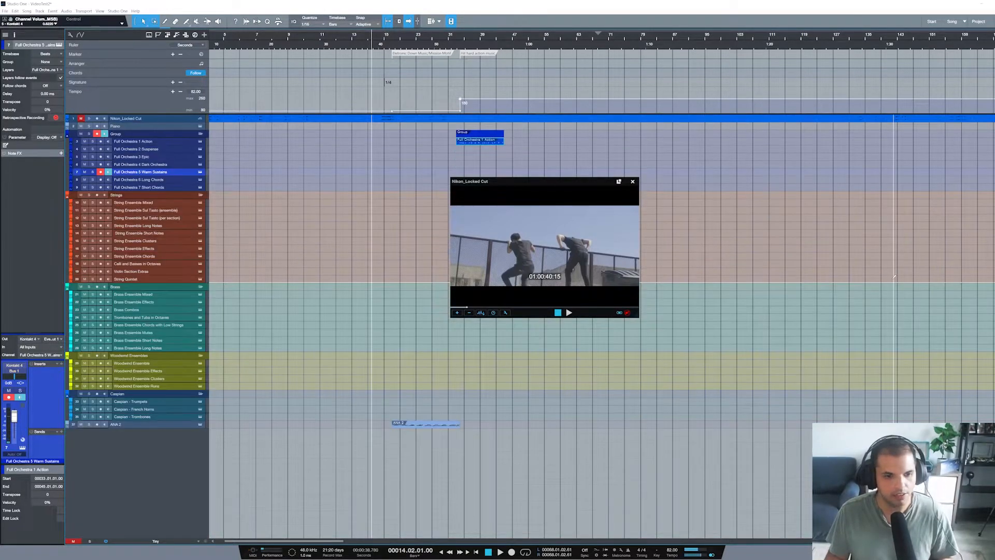
{"action": "left_click", "coordinate": [428, 422]}
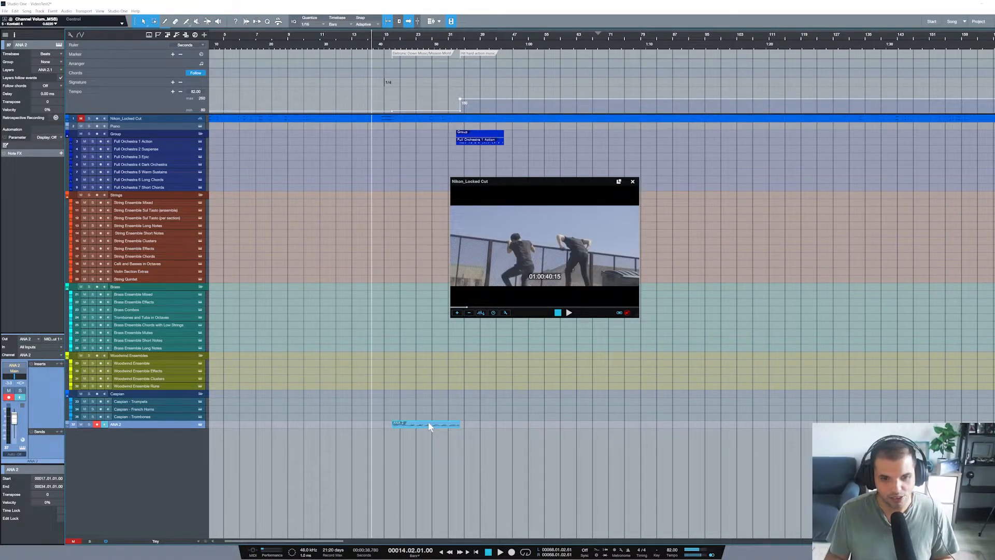
{"action": "left_click_drag", "start_coordinate": [428, 422], "coordinate": [423, 74]}
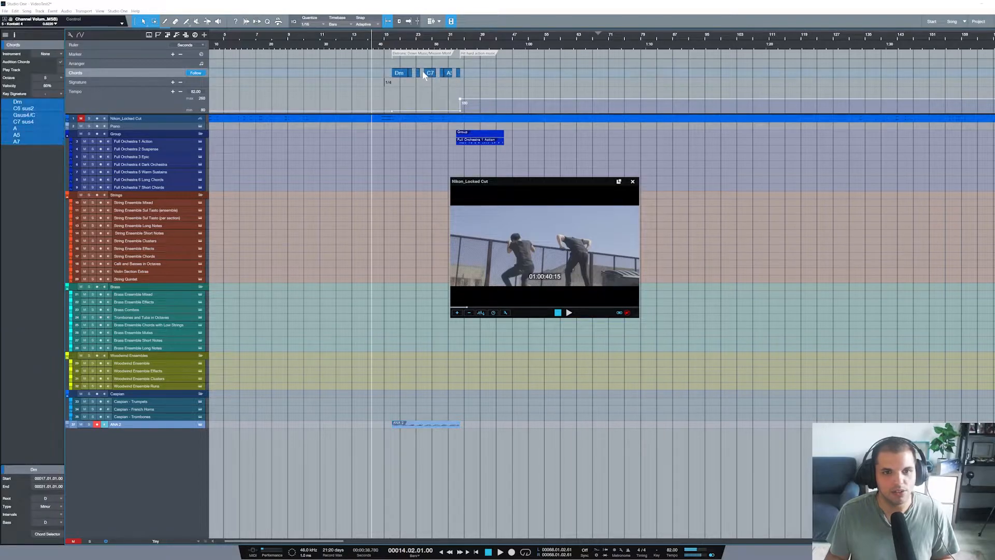
{"action": "left_click", "coordinate": [394, 39]}
{"action": "scroll", "coordinate": [394, 39], "scroll_direction": "up", "scroll_amount": 5}
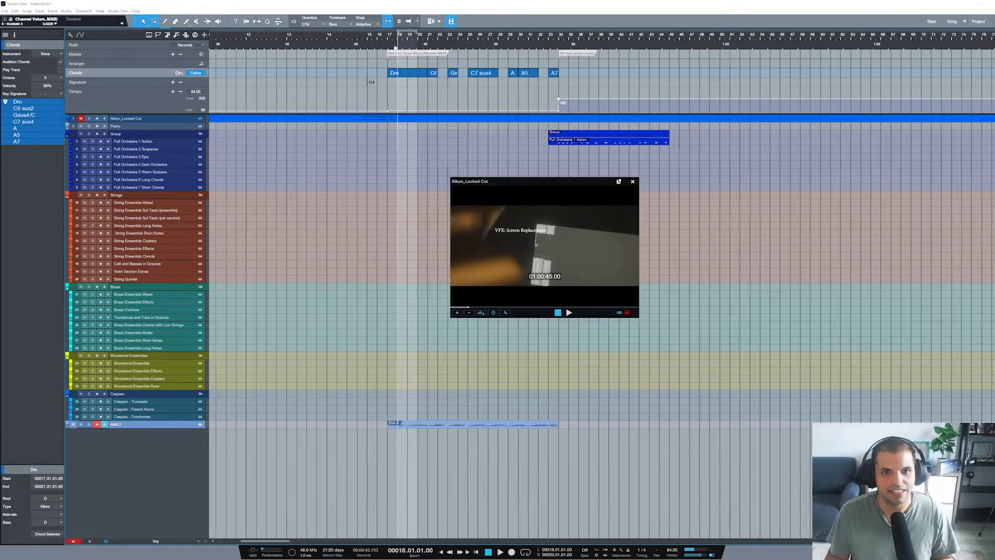
{"action": "scroll", "coordinate": [397, 39], "scroll_direction": "up", "scroll_amount": 1}
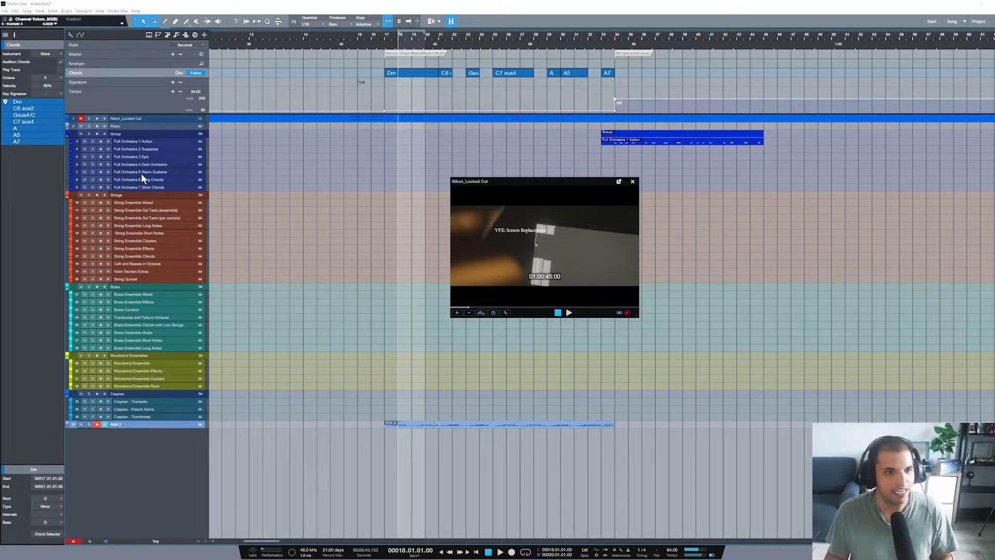
Step: Try recording a long-note part on the String Ensemble Long Notes track, spanning bars 16 to 34
{"action": "left_click", "coordinate": [169, 168]}
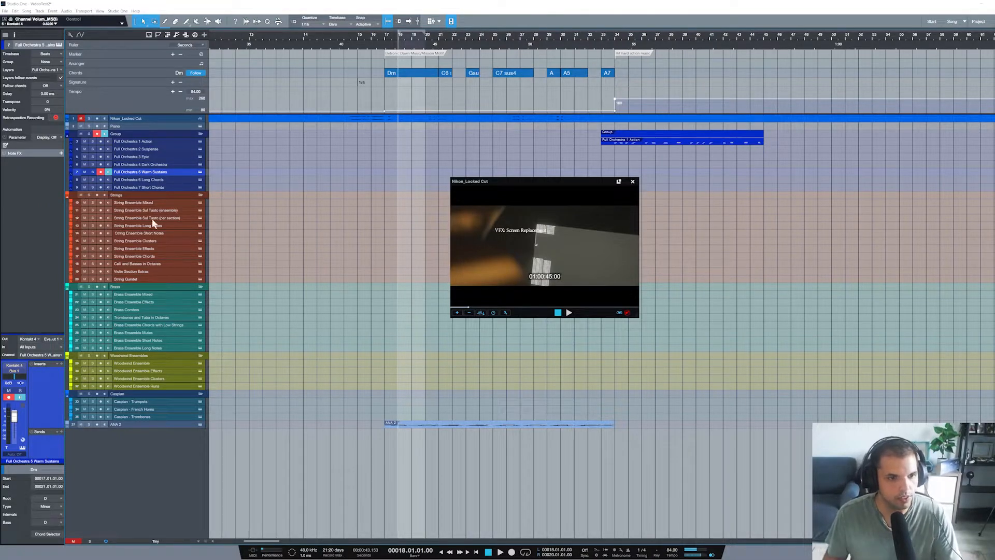
{"action": "left_click", "coordinate": [162, 226]}
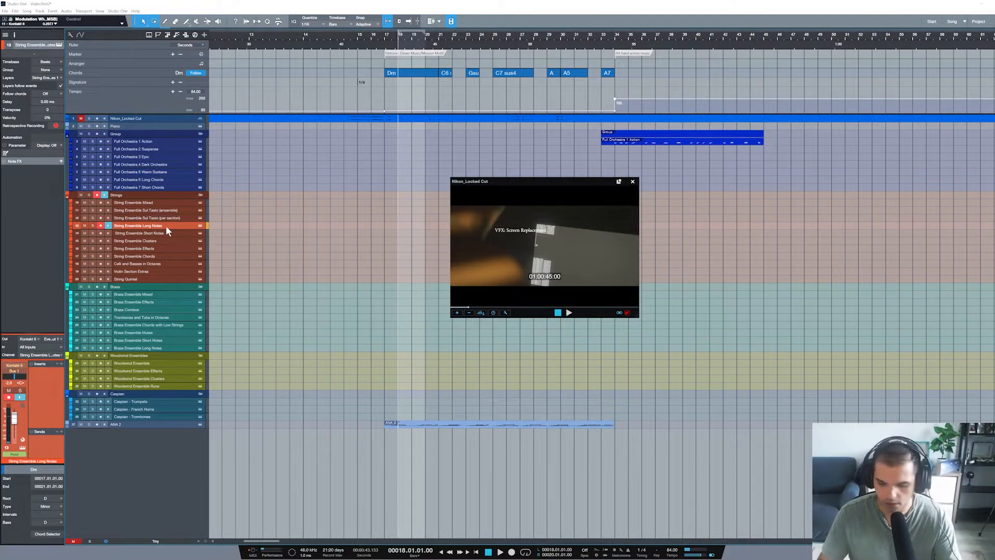
{"action": "key", "text": "KP_Multiply"}
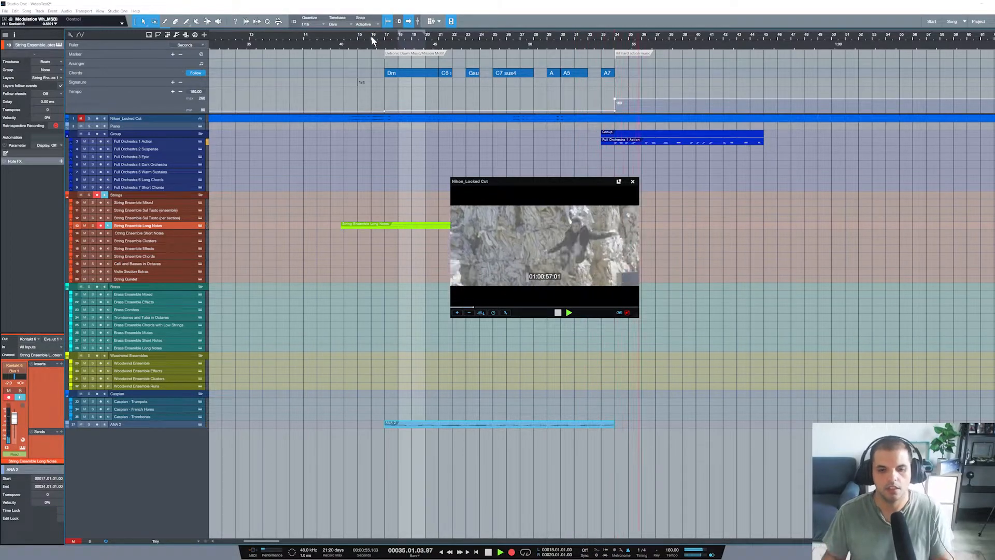
{"action": "key", "text": "space"}
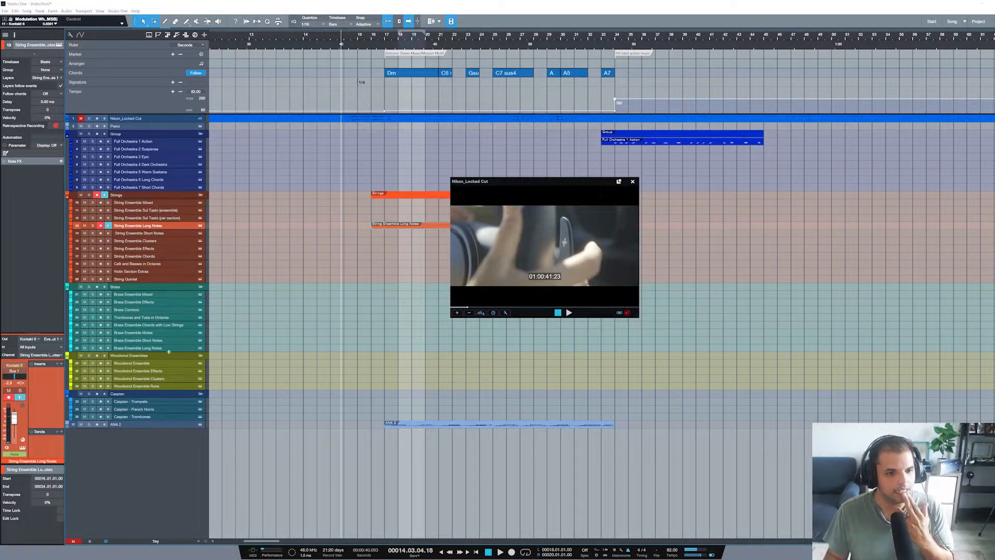
Step: Try recording a part on the Caspian - French Horns track from bar 14 to about bar 23, and discard the take
{"action": "left_click", "coordinate": [179, 410]}
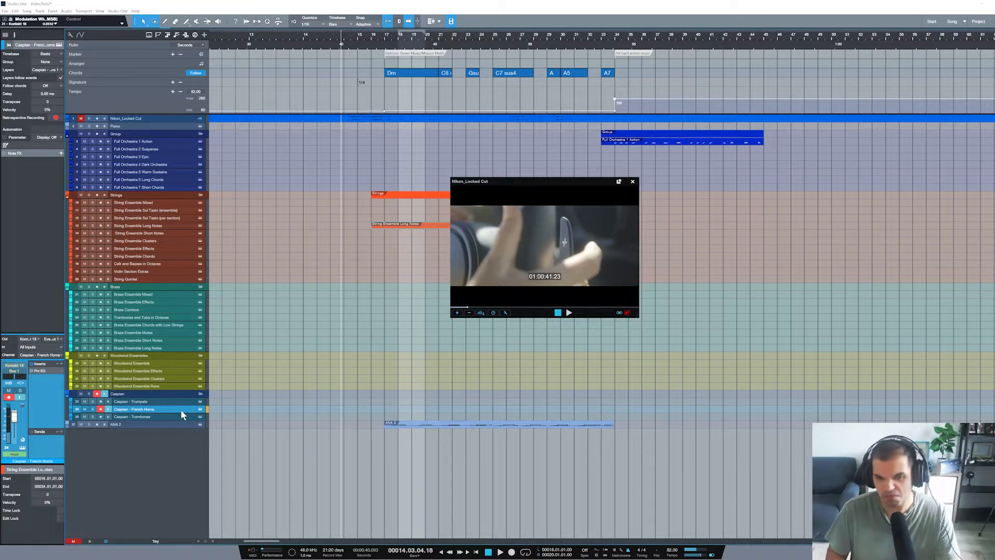
{"action": "key", "text": "KP_Multiply"}
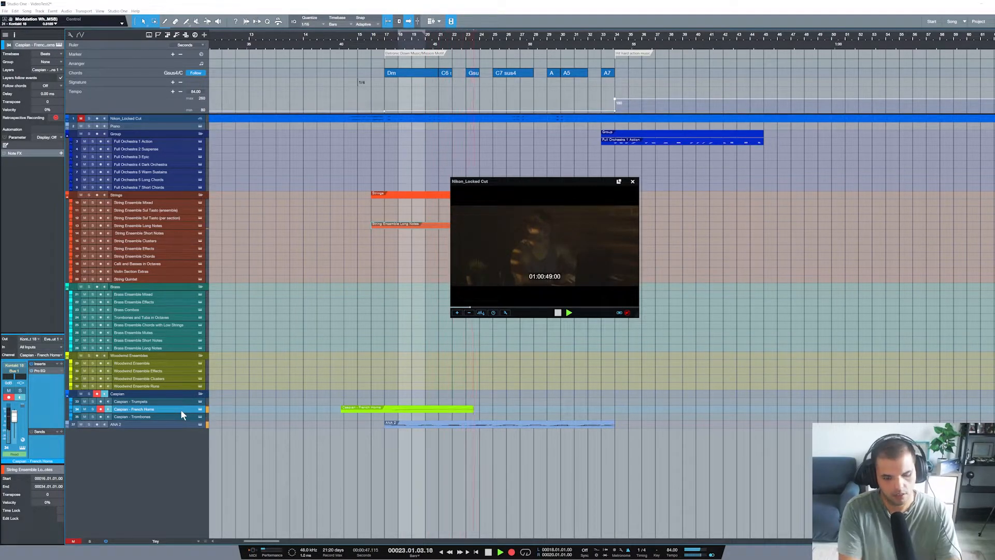
{"action": "key", "text": "space"}
{"action": "key", "text": "ctrl+z"}
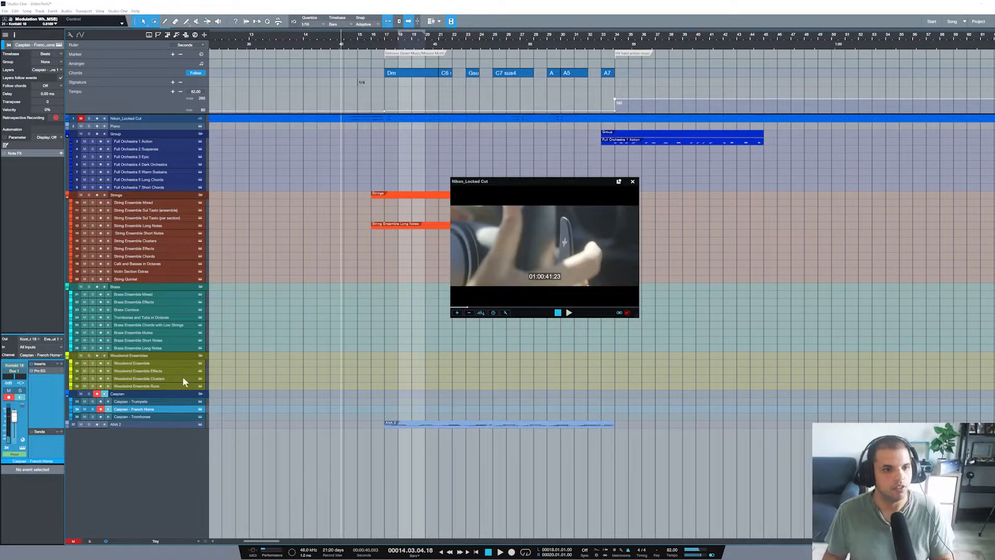
Step: Turn automation off on the String Ensemble Long Notes track and set its volume to -6 dB
{"action": "left_click", "coordinate": [121, 227]}
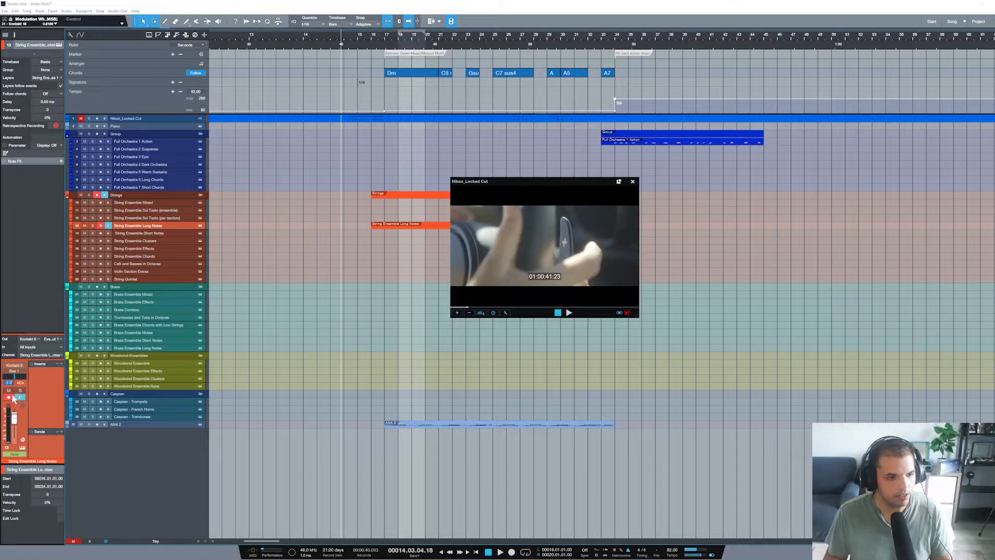
{"action": "left_click", "coordinate": [17, 454]}
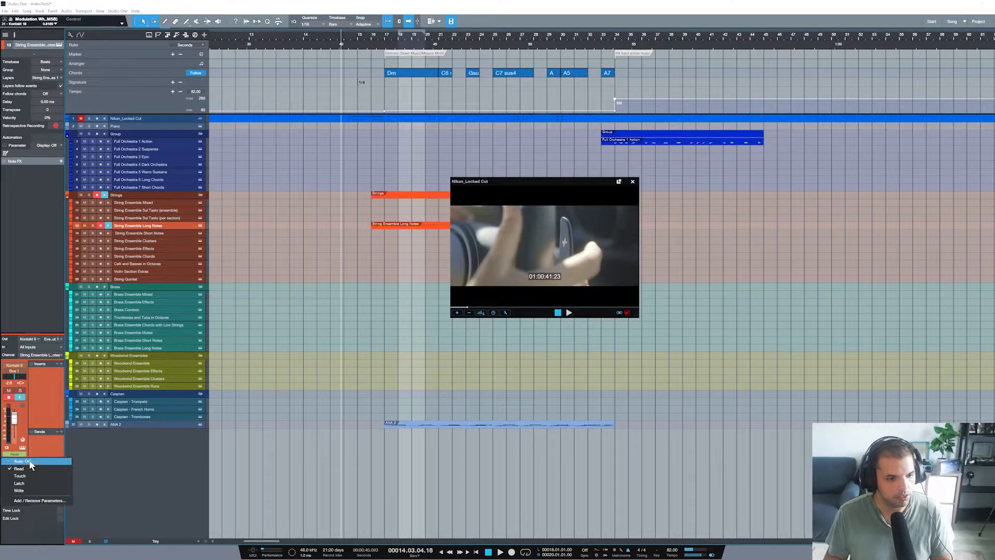
{"action": "left_click", "coordinate": [29, 460]}
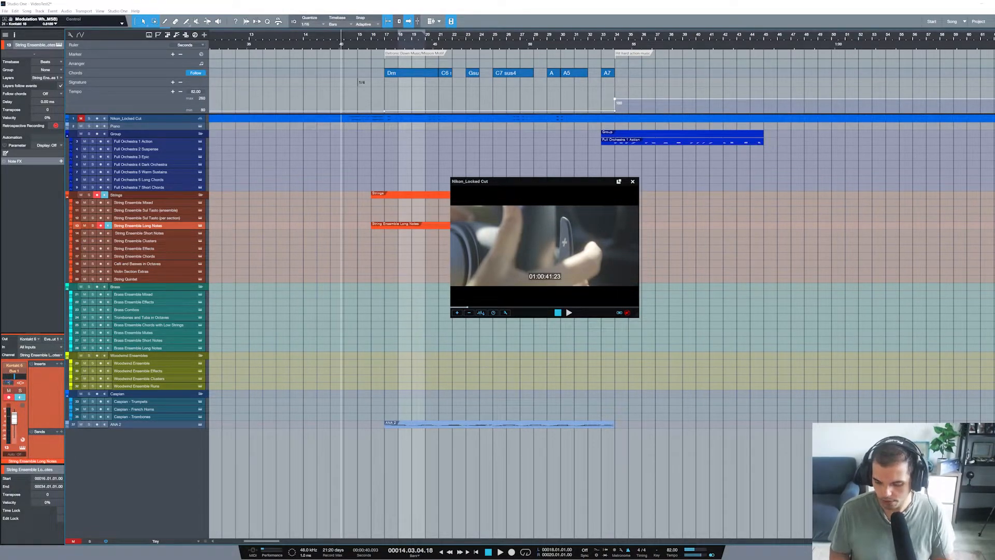
Step: Delete the String Ensemble Long Notes part, and start a brief take on the Caspian - French Horns track
{"action": "left_click", "coordinate": [413, 231]}
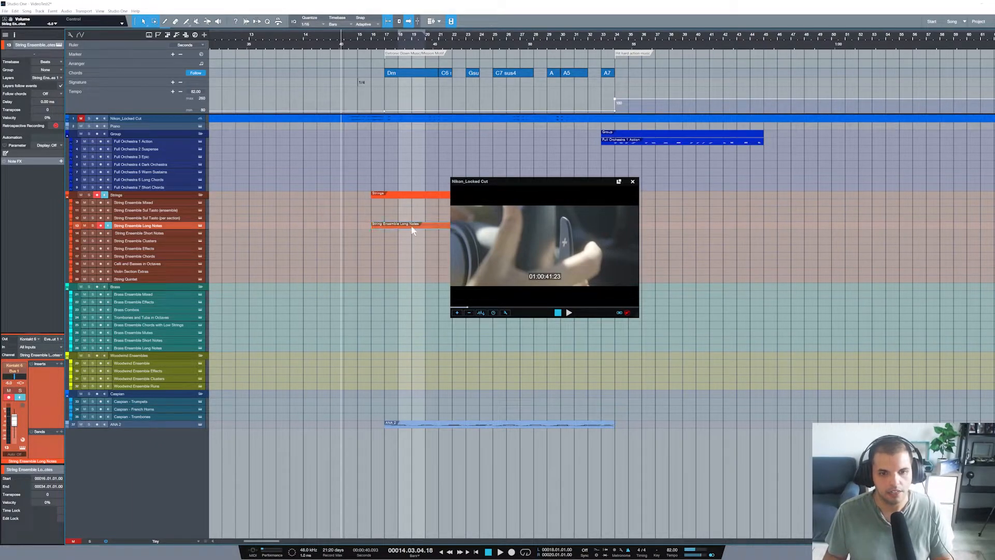
{"action": "key", "text": "Delete"}
{"action": "left_click", "coordinate": [154, 409]}
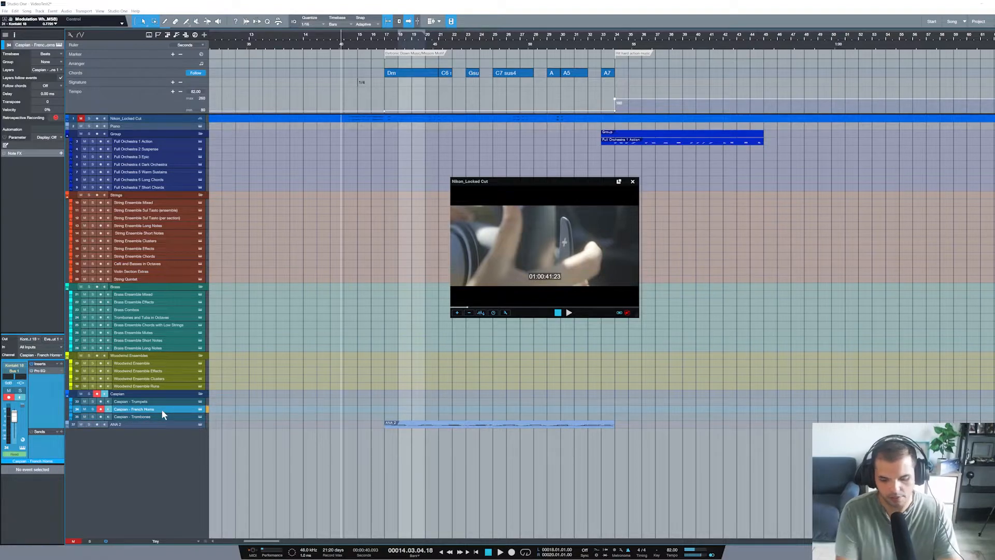
{"action": "key", "text": "KP_Multiply"}
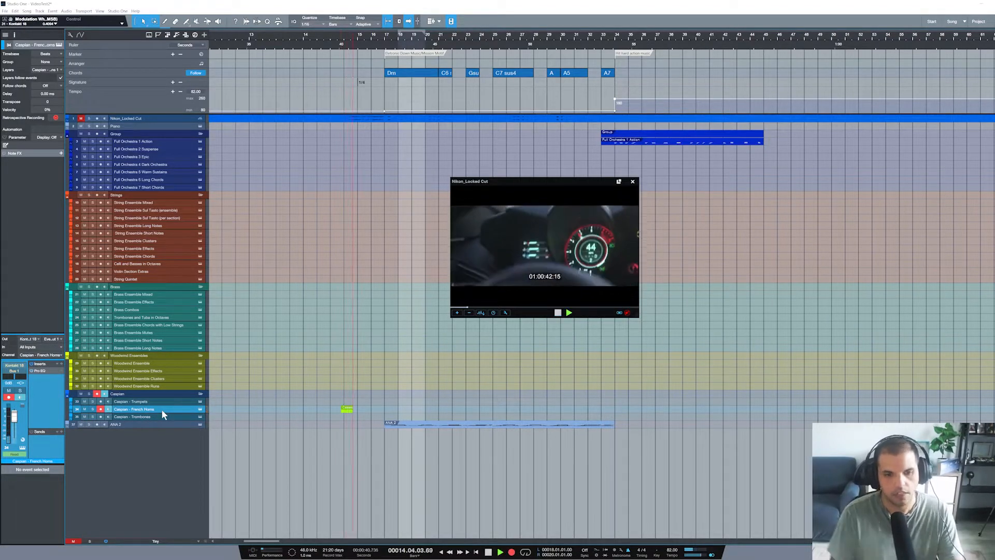
{"action": "key", "text": "space"}
Step: Set the ANA 2 track's volume to -6 dB
{"action": "left_click", "coordinate": [154, 423]}
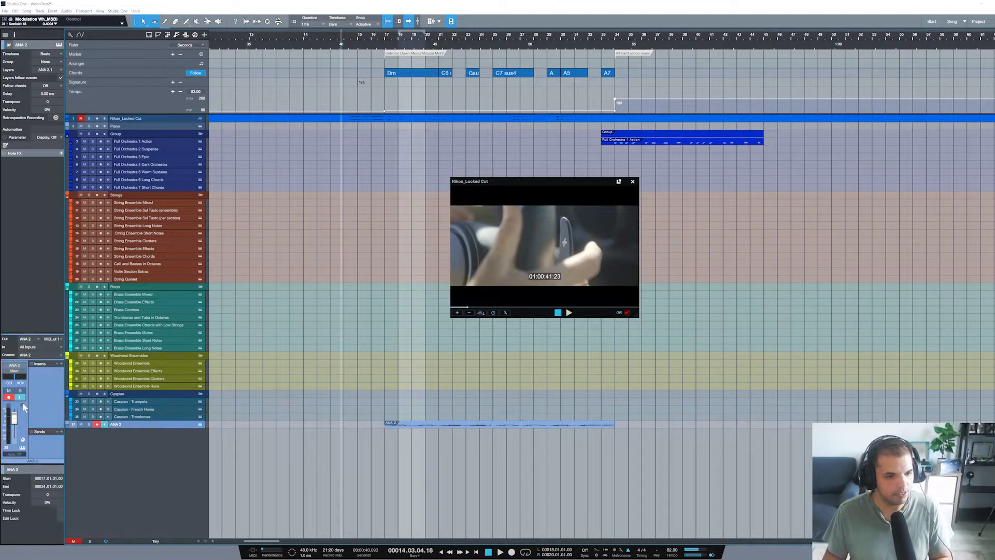
{"action": "double_click", "coordinate": [8, 382]}
{"action": "type", "text": "-6"}
{"action": "key", "text": "Return"}
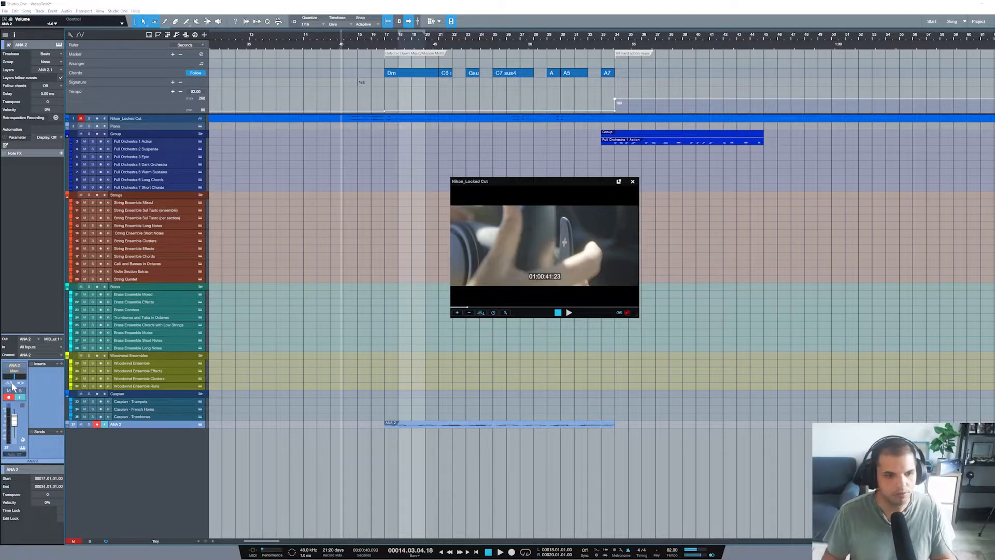
Step: Try recording the Caspian - French Horns part again from bar 14 to about bar 30, and undo the take
{"action": "left_click", "coordinate": [169, 410]}
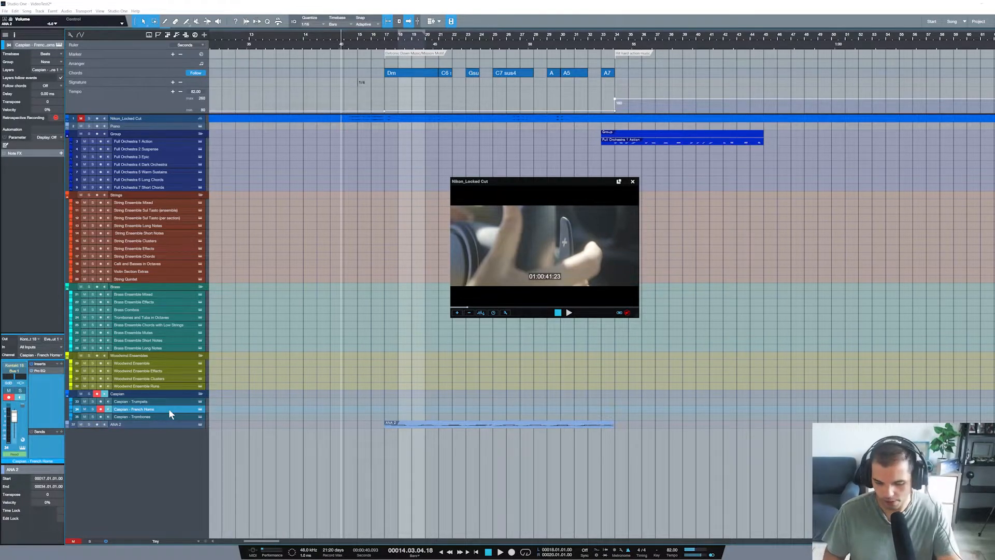
{"action": "key", "text": "KP_Multiply"}
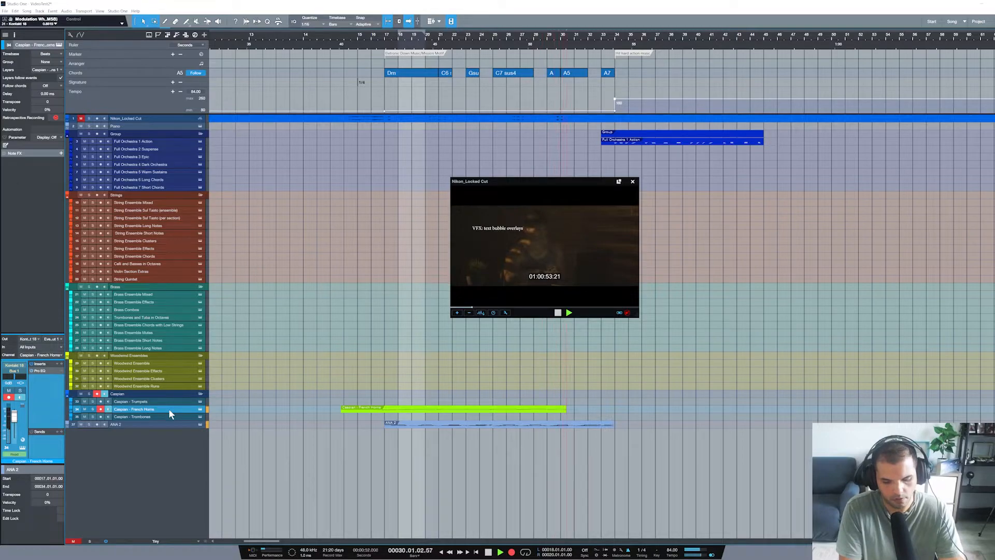
{"action": "key", "text": "space"}
{"action": "key", "text": "ctrl+z"}
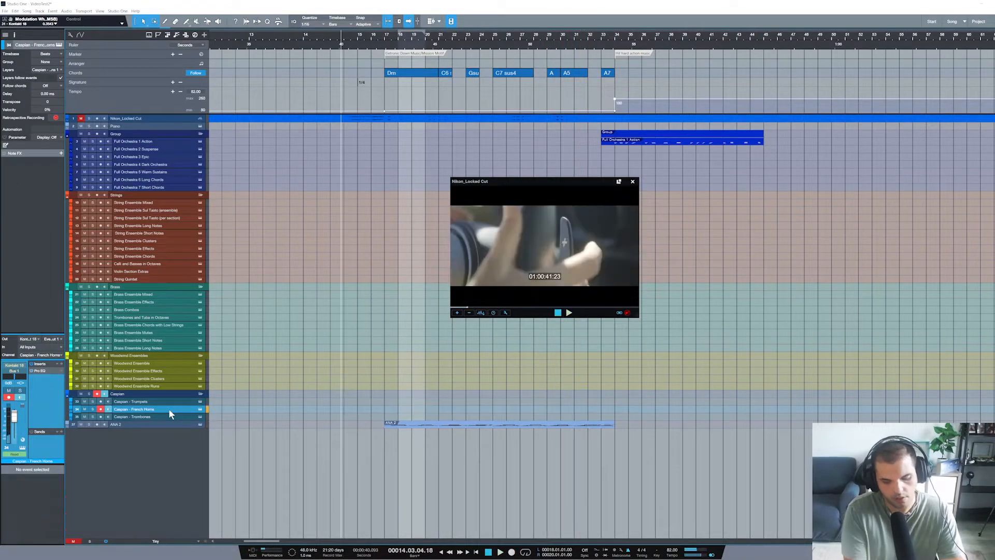
Step: Record the Caspian - French Horns part under the ANA 2 section, spanning bars 16 to 35
{"action": "key", "text": "KP_Multiply"}
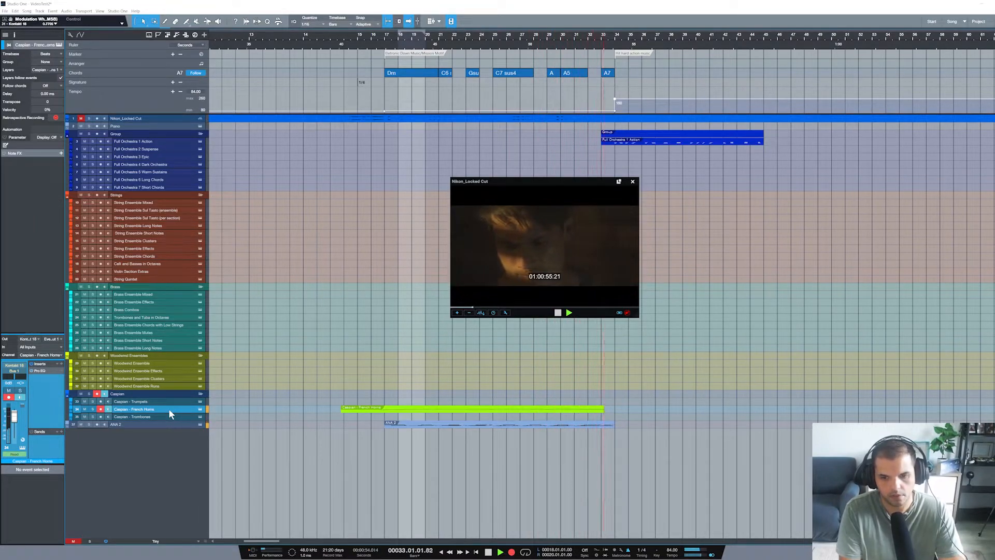
{"action": "key", "text": "space"}
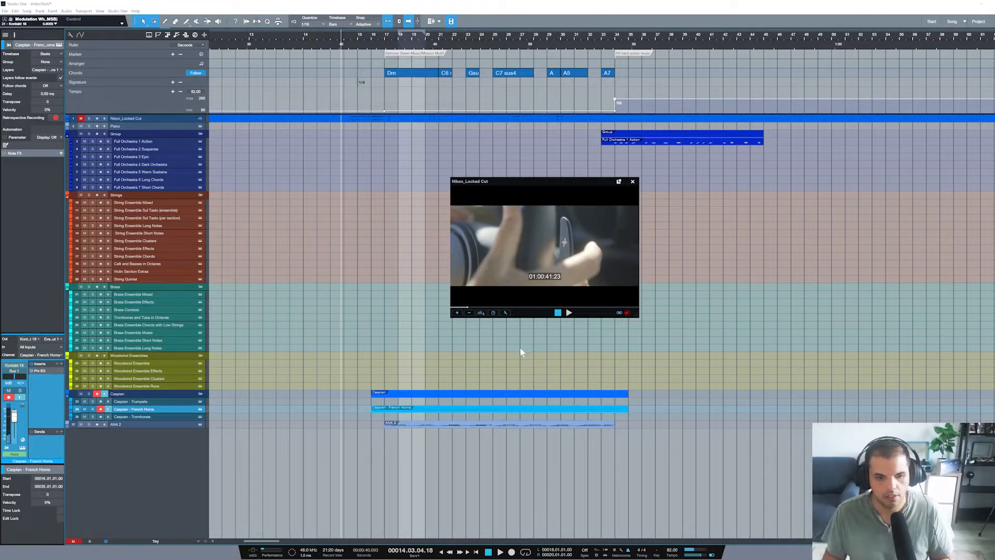
Step: Lower the French Horns note starting in bar 28 to E3 in the note editor, and play that passage from bar 26
{"action": "double_click", "coordinate": [552, 407]}
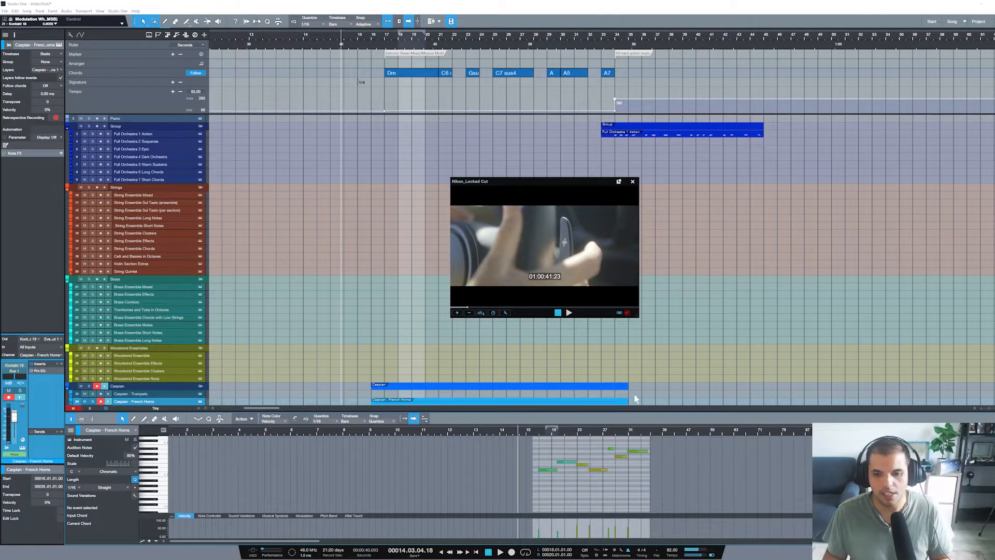
{"action": "left_click", "coordinate": [619, 458]}
{"action": "left_click_drag", "start_coordinate": [619, 458], "coordinate": [619, 463]}
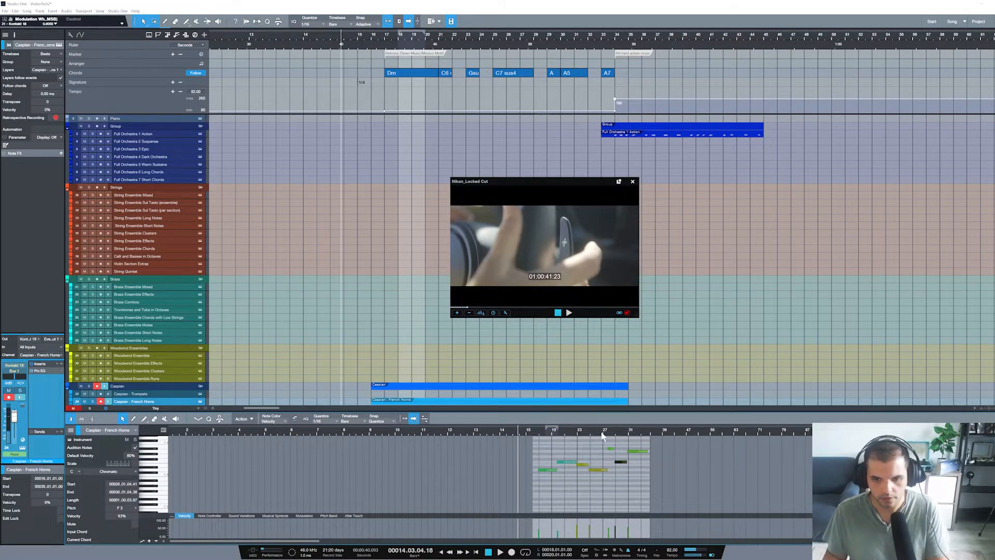
{"action": "key", "text": "space"}
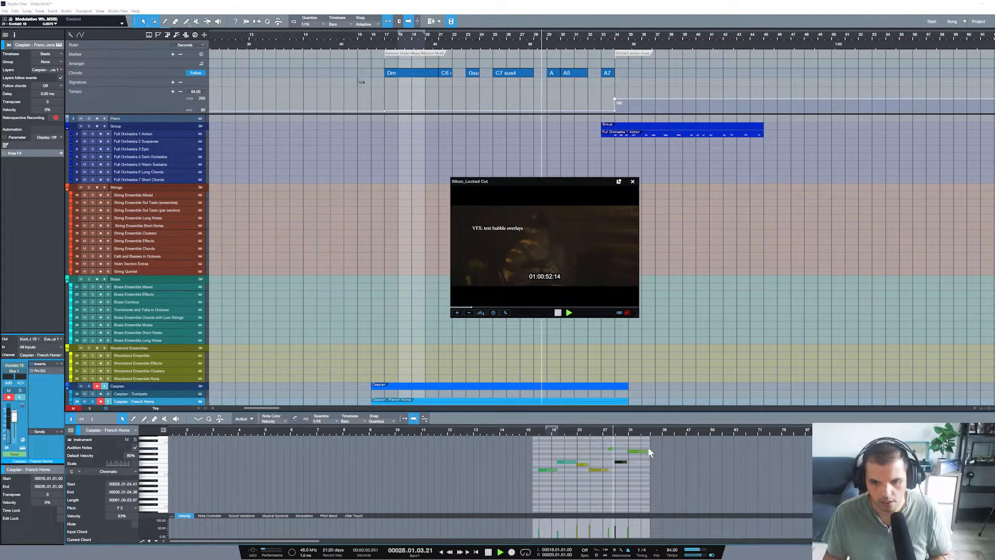
{"action": "key", "text": "space"}
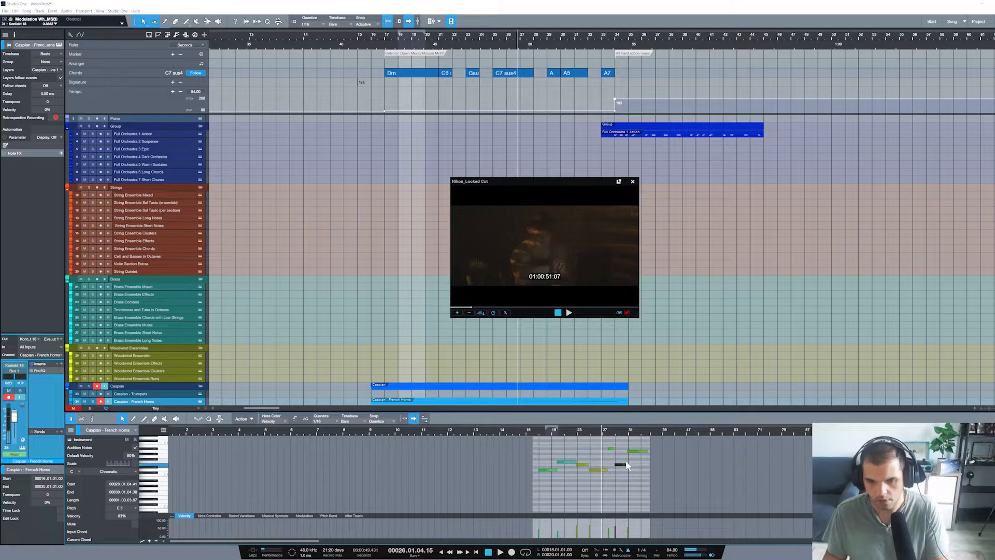
{"action": "left_click", "coordinate": [654, 465]}
{"action": "key", "text": "space"}
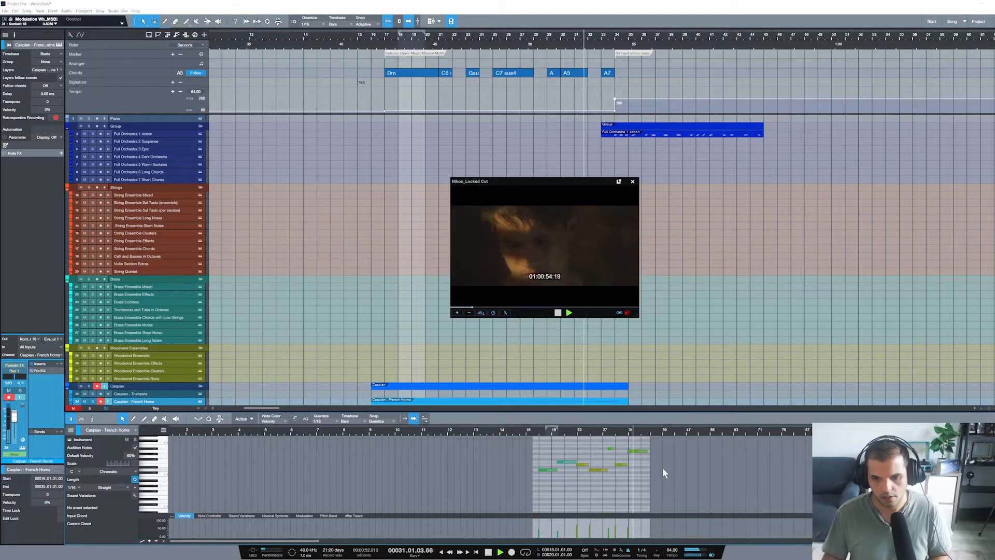
{"action": "key", "text": "space"}
{"action": "key", "text": "F2"}
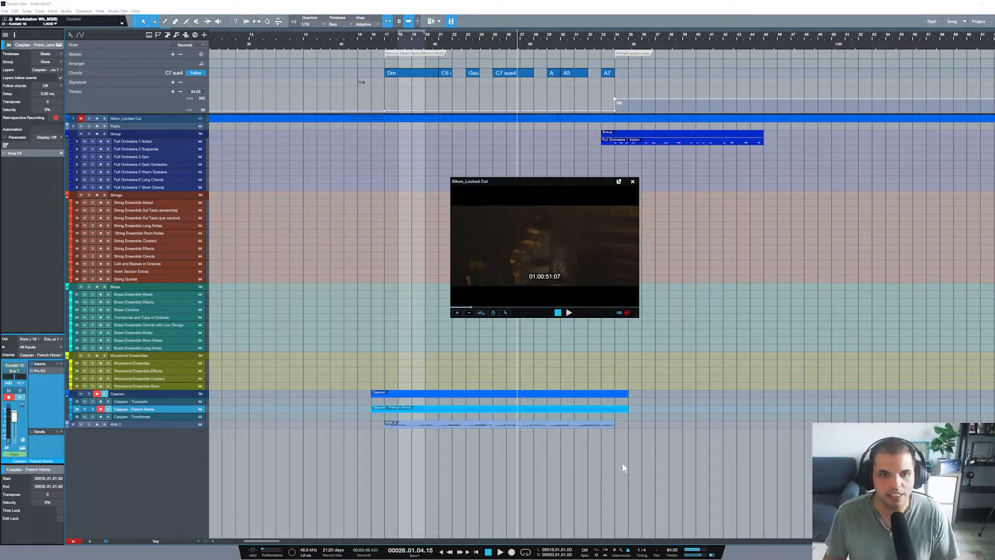
Step: Record the string part on the String Ensemble Long Notes track from bar 17 up to bar 34
{"action": "left_click", "coordinate": [387, 34]}
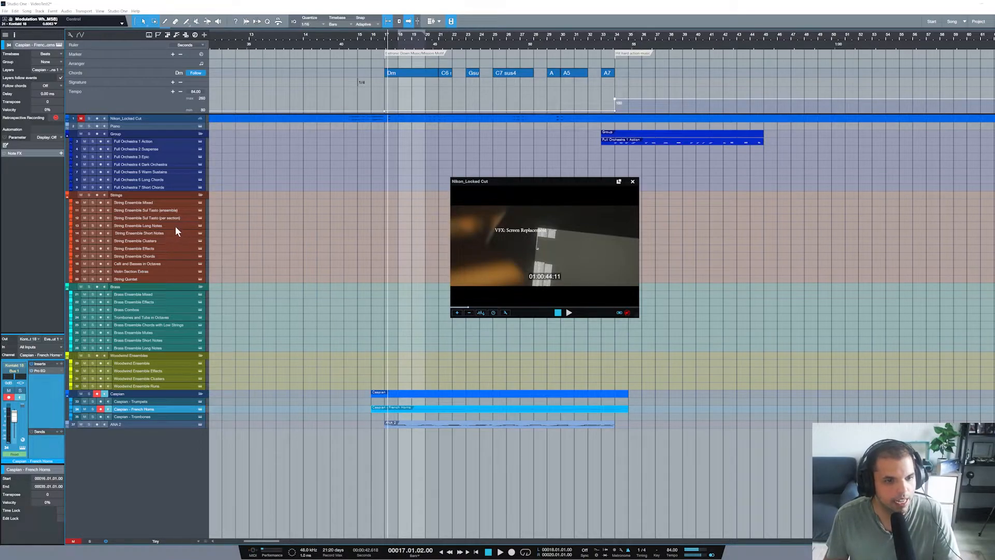
{"action": "left_click", "coordinate": [175, 226]}
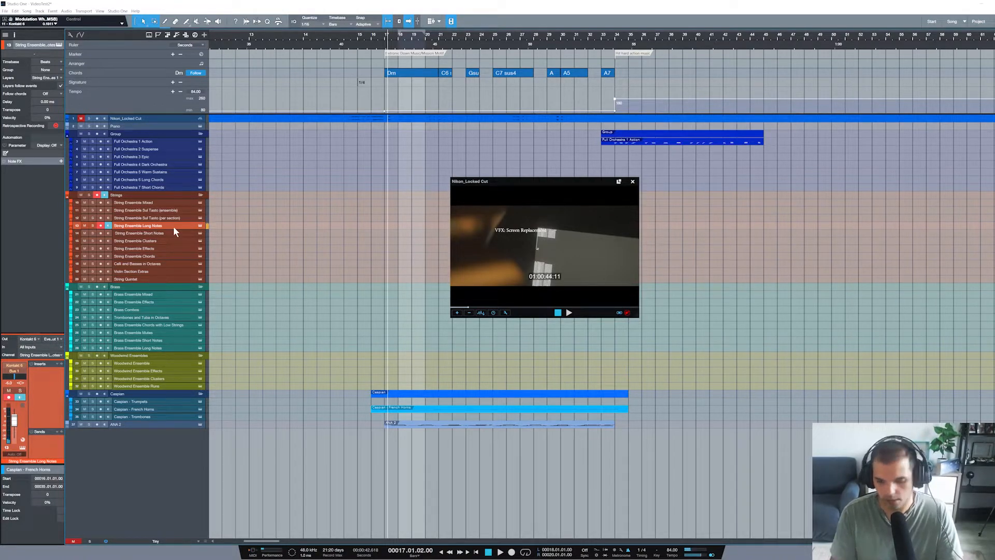
{"action": "key", "text": "KP_Multiply"}
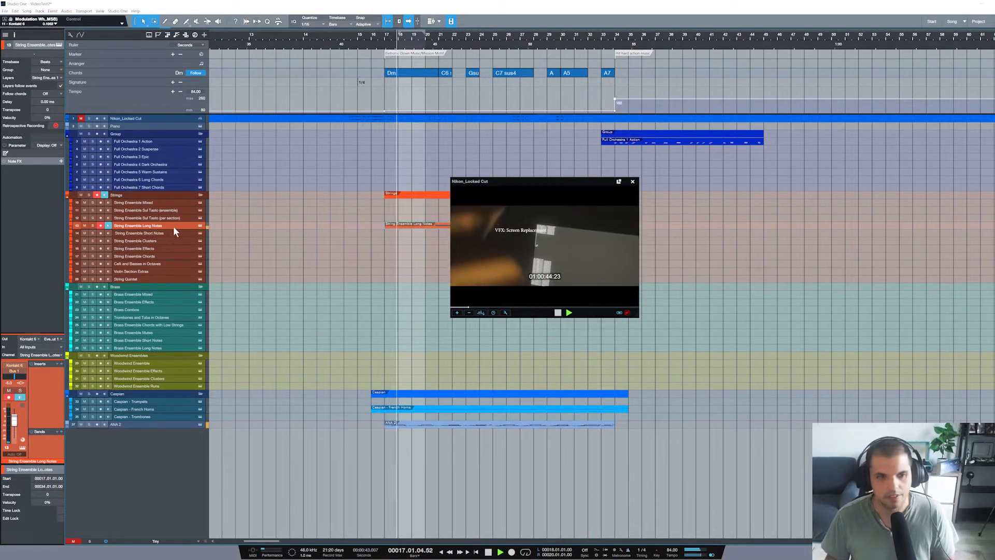
{"action": "key", "text": "space"}
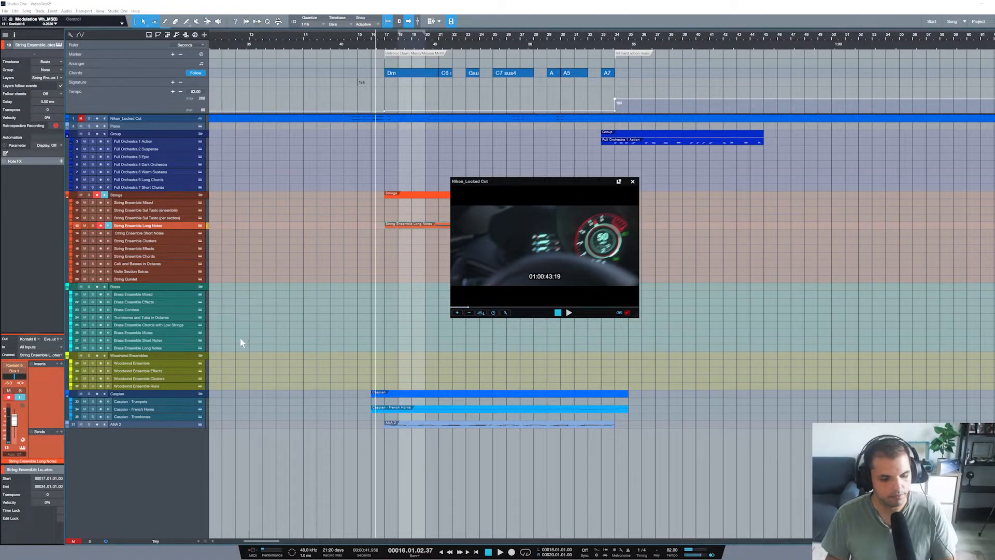
Step: Add a second ANA 2 instrument track below the existing one, and select the Celli and Basses in Octaves track for recording
{"action": "key", "text": "F5"}
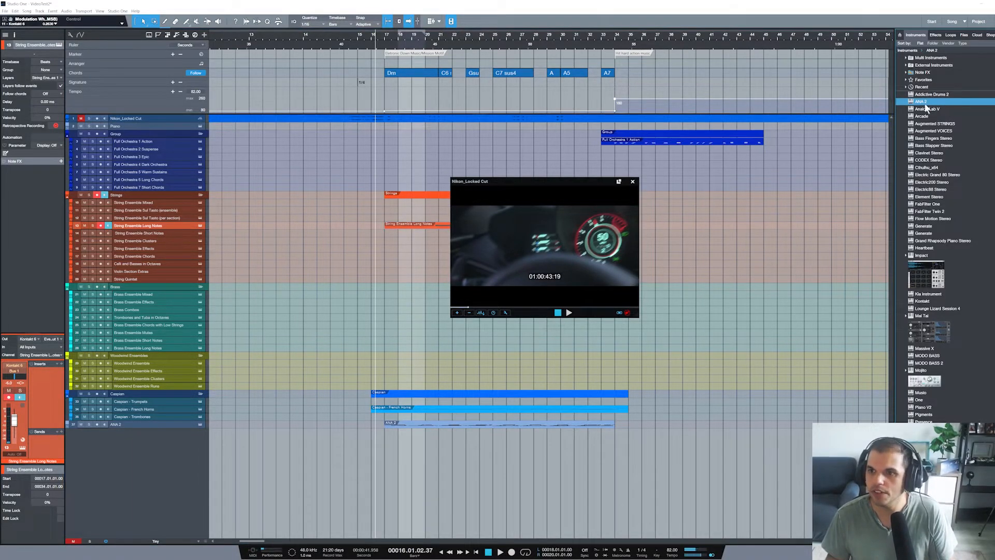
{"action": "left_click_drag", "start_coordinate": [919, 102], "coordinate": [179, 437]}
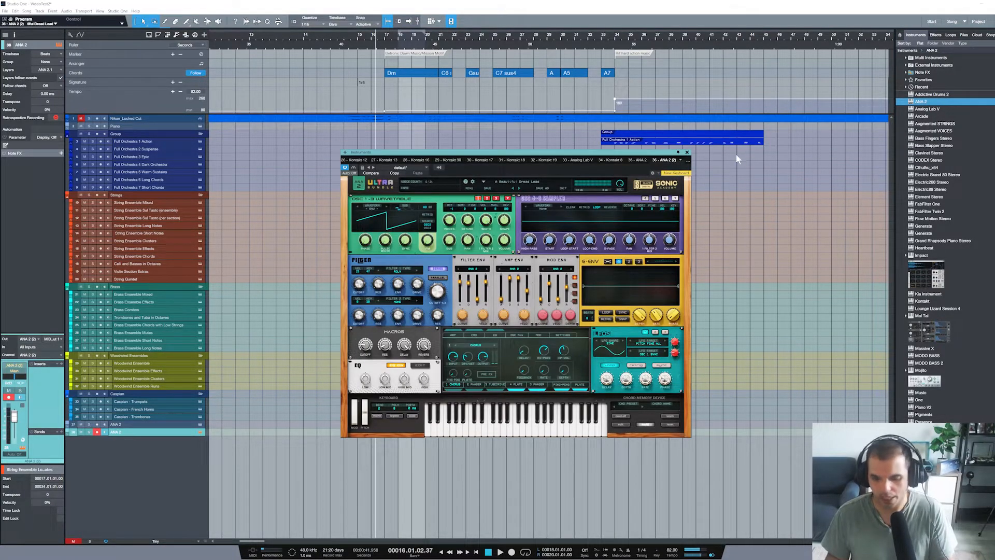
{"action": "key", "text": "F2"}
{"action": "left_click", "coordinate": [687, 154]}
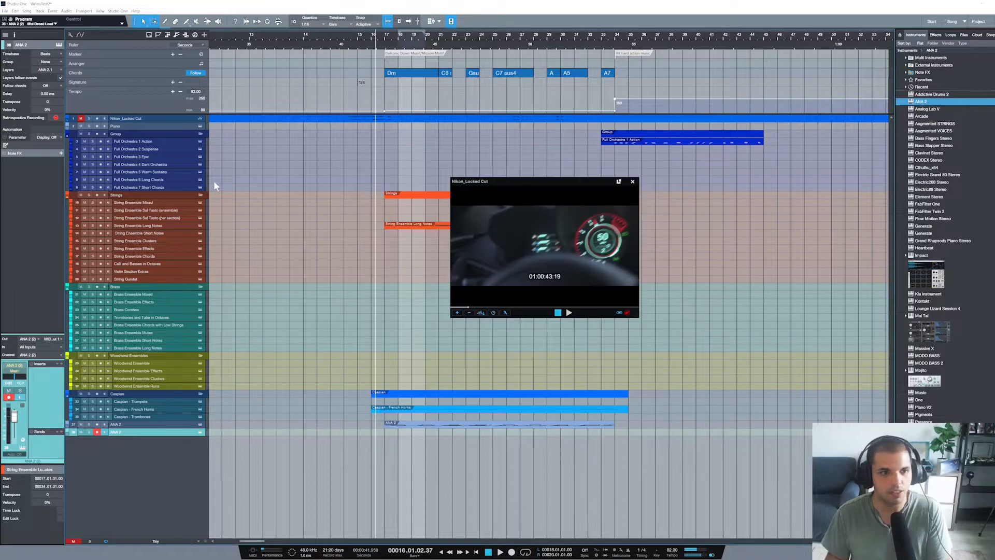
{"action": "left_click", "coordinate": [160, 263]}
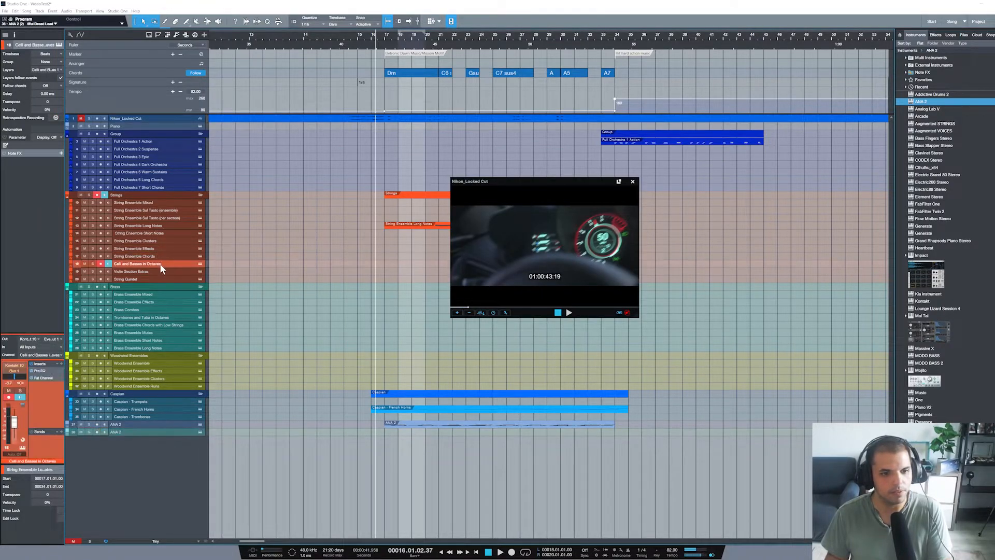
{"action": "key", "text": "F5"}
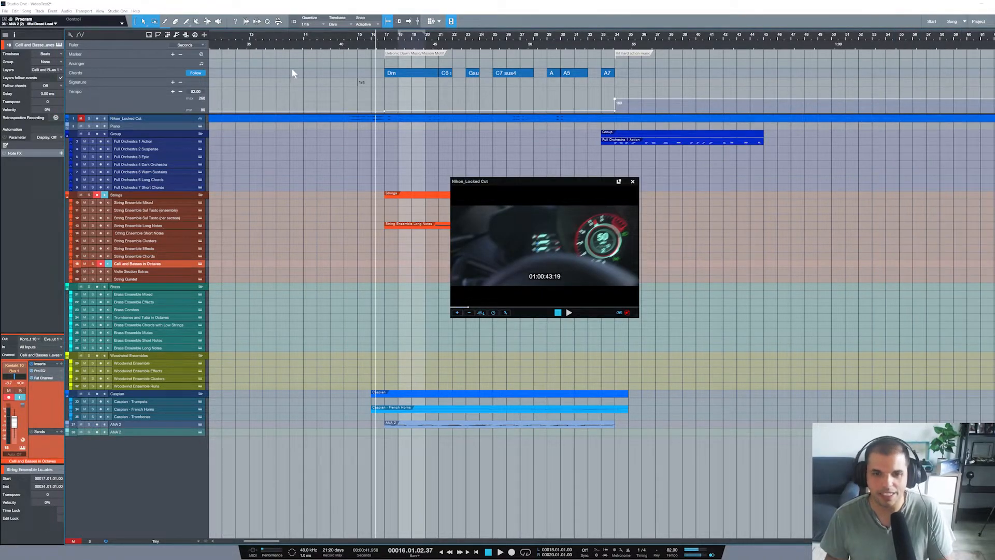
Step: Record the Celli and Basses in Octaves part over bars 15 to 35, and raise its volume to -2.1 dB during playback
{"action": "left_click", "coordinate": [342, 37]}
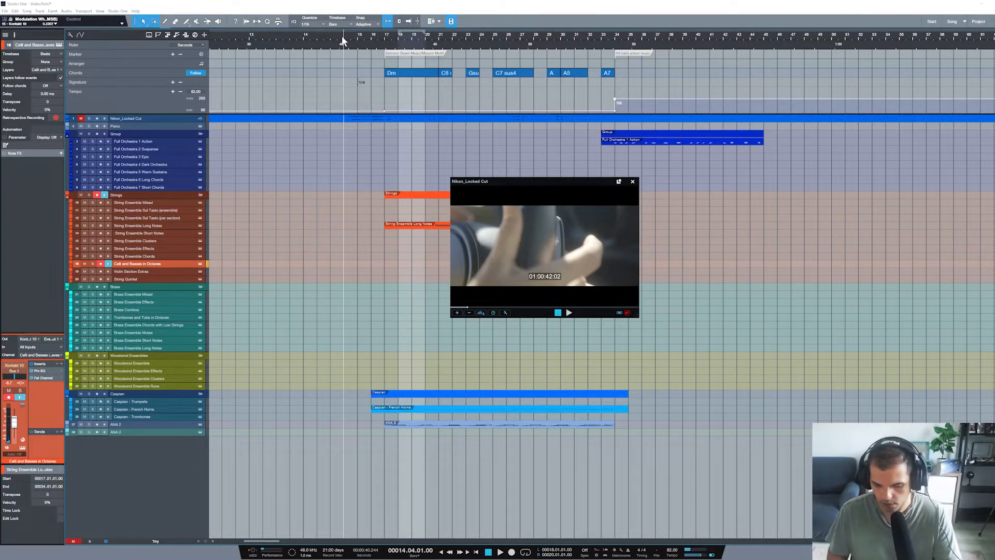
{"action": "key", "text": "KP_Multiply"}
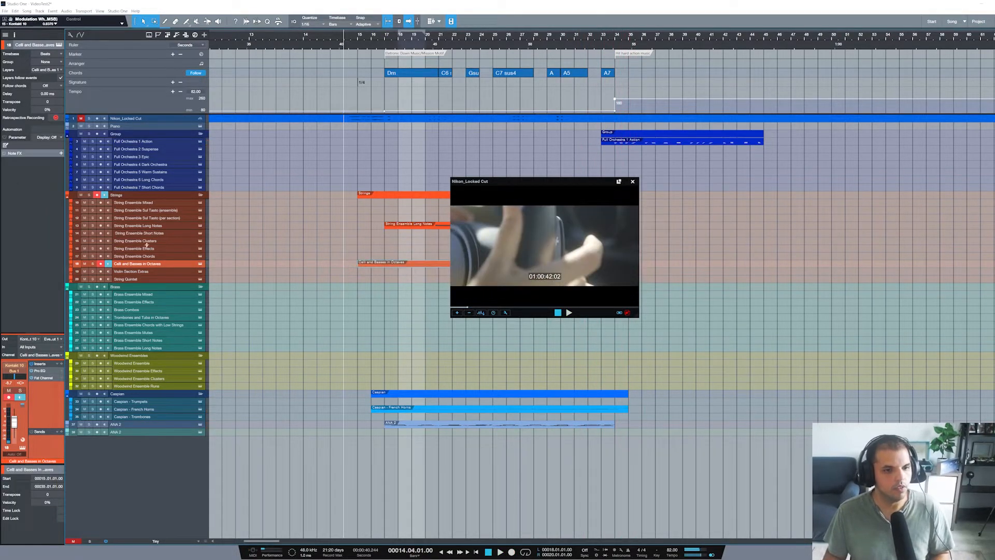
{"action": "left_click_drag", "start_coordinate": [14, 422], "coordinate": [25, 350]}
{"action": "key", "text": "space"}
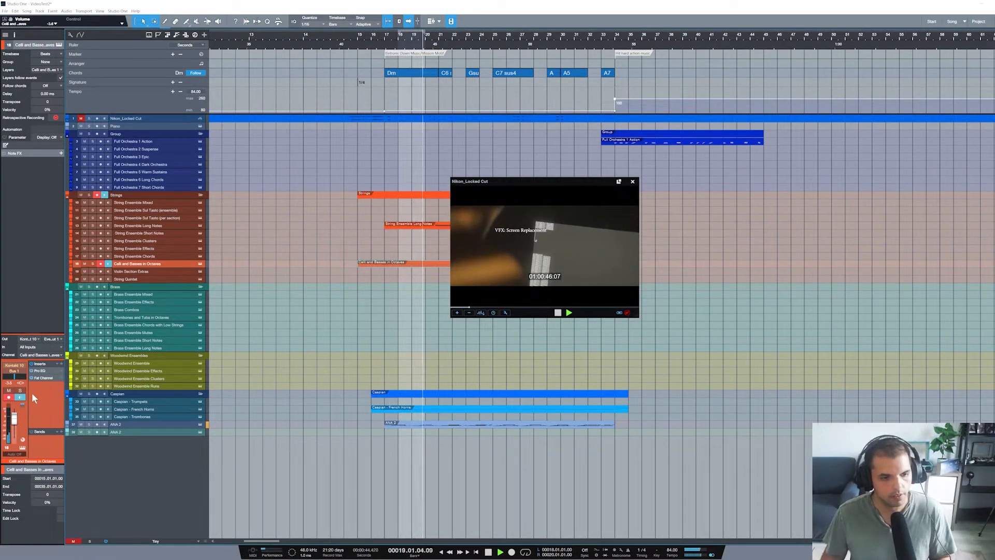
{"action": "left_click_drag", "start_coordinate": [14, 420], "coordinate": [14, 417]}
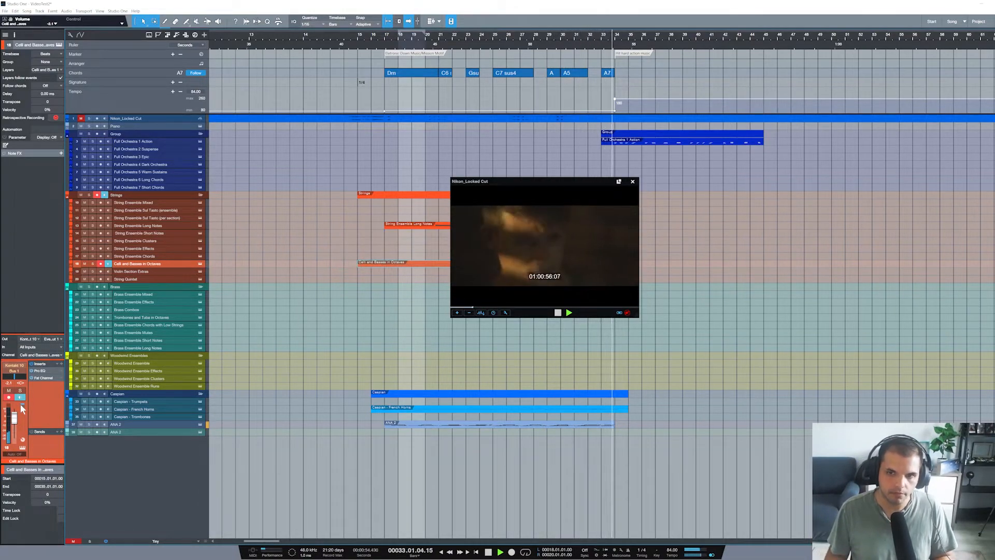
{"action": "key", "text": "space"}
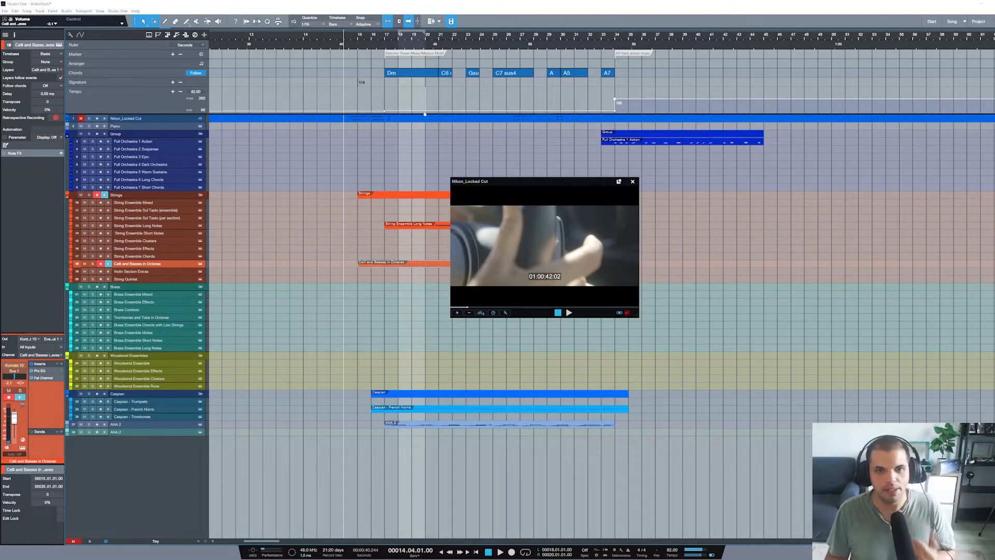
Step: Reposition the video window and play the transition from bar 33 into the Full Orchestra 1 Action section
{"action": "scroll", "coordinate": [463, 35], "scroll_direction": "down", "scroll_amount": 3}
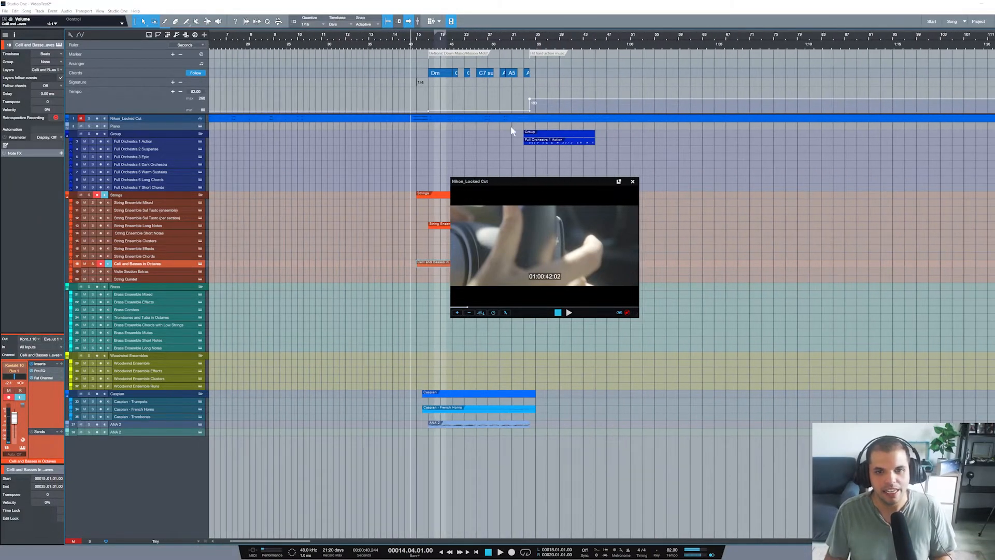
{"action": "left_click_drag", "start_coordinate": [535, 188], "coordinate": [741, 193]}
{"action": "scroll", "coordinate": [462, 53], "scroll_direction": "up", "scroll_amount": 5}
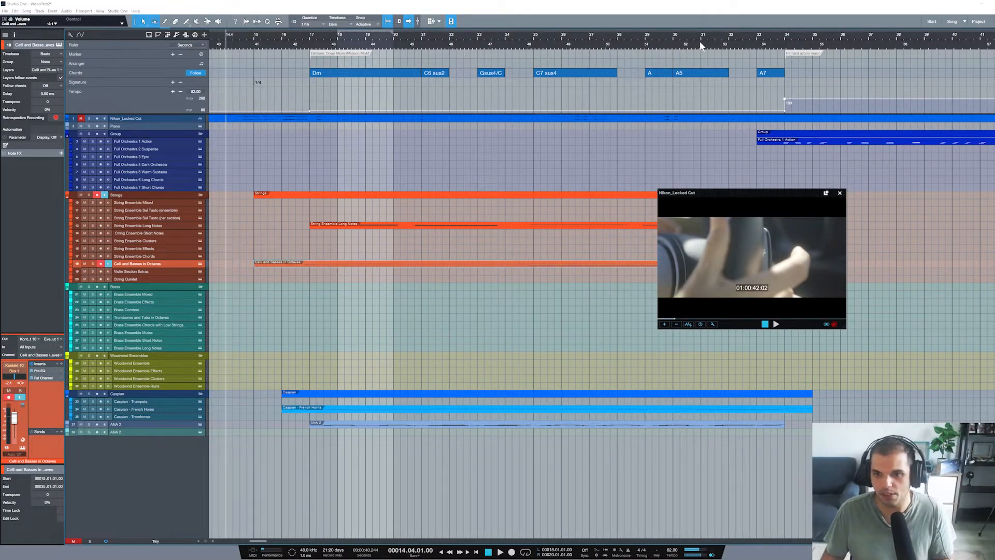
{"action": "left_click_drag", "start_coordinate": [757, 190], "coordinate": [556, 209]}
{"action": "left_click", "coordinate": [772, 34]}
{"action": "key", "text": "space"}
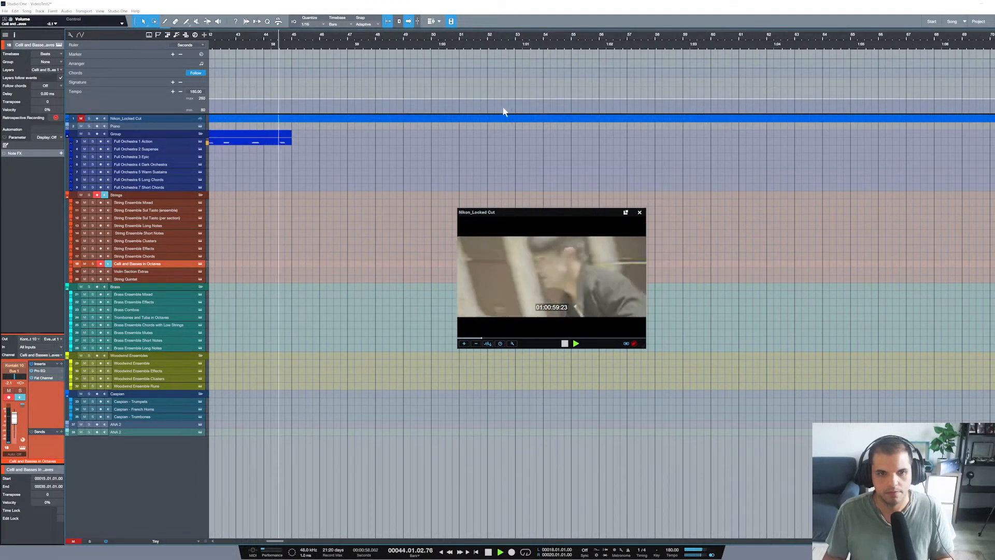
{"action": "key", "text": "space"}
Step: Review the layered cue against the picture from bar 18
{"action": "left_click_drag", "start_coordinate": [371, 36], "coordinate": [432, 36]}
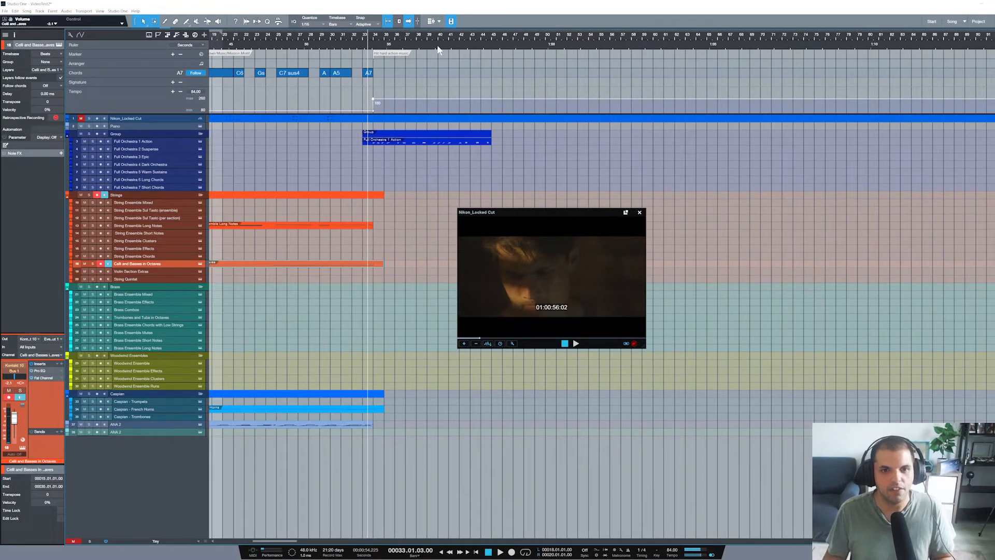
{"action": "left_click_drag", "start_coordinate": [347, 39], "coordinate": [381, 38]}
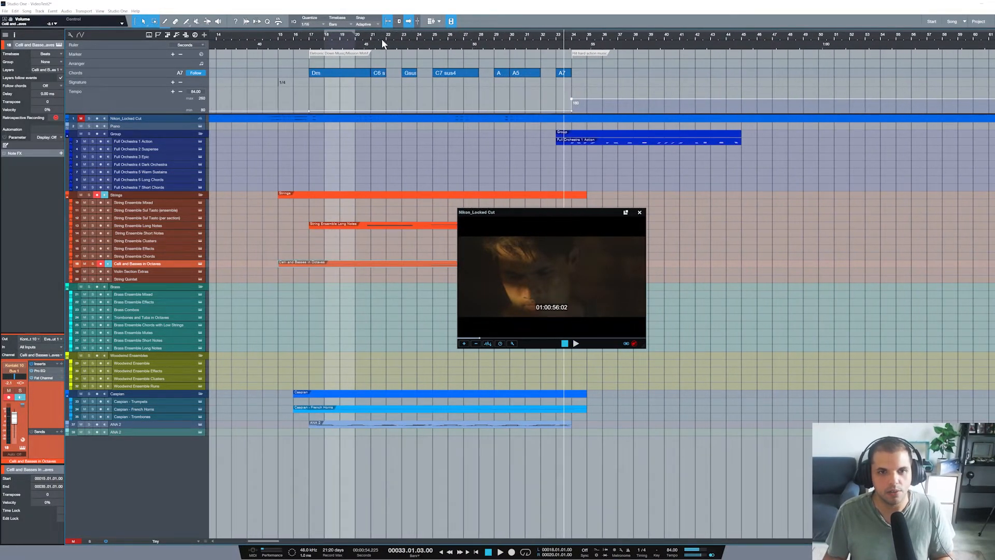
{"action": "left_click", "coordinate": [326, 37]}
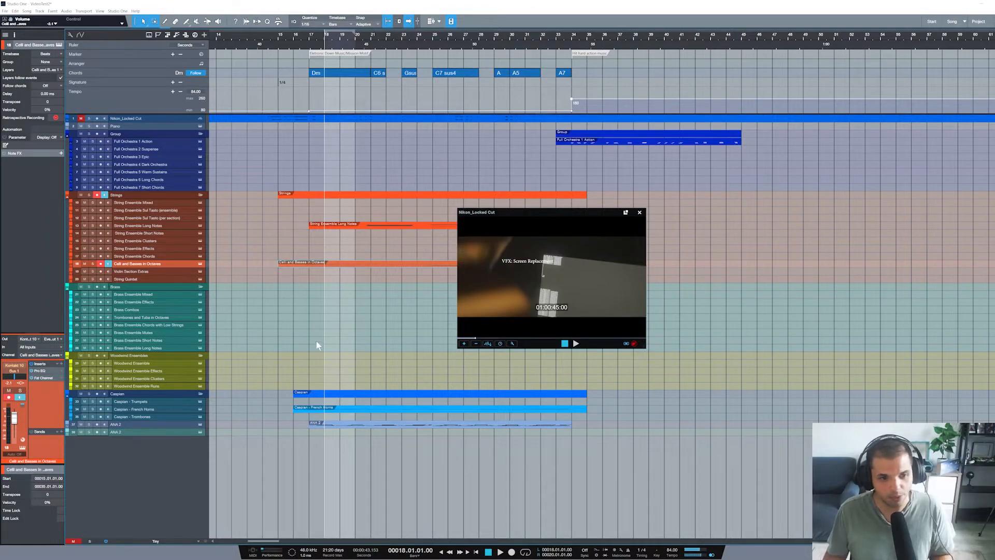
{"action": "key", "text": "space"}
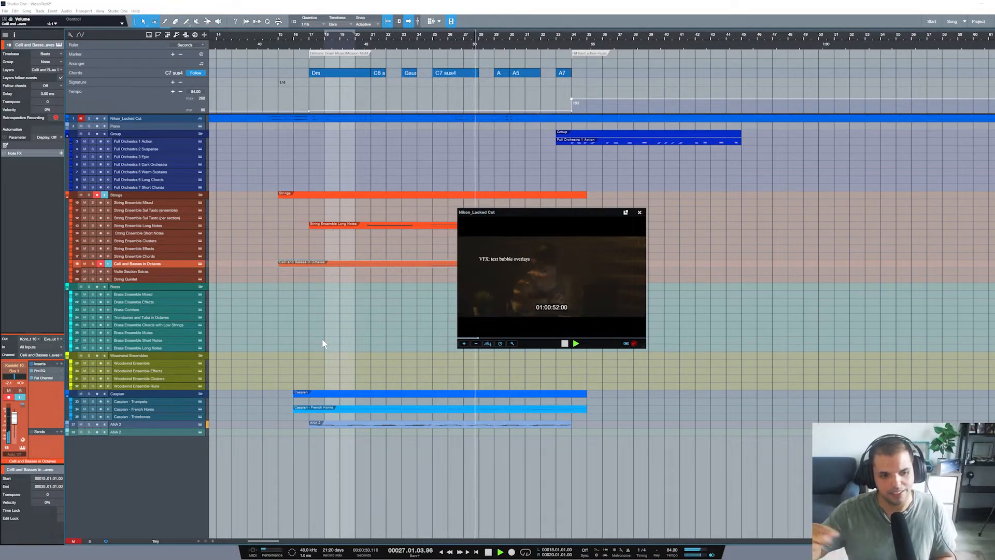
{"action": "key", "text": "space"}
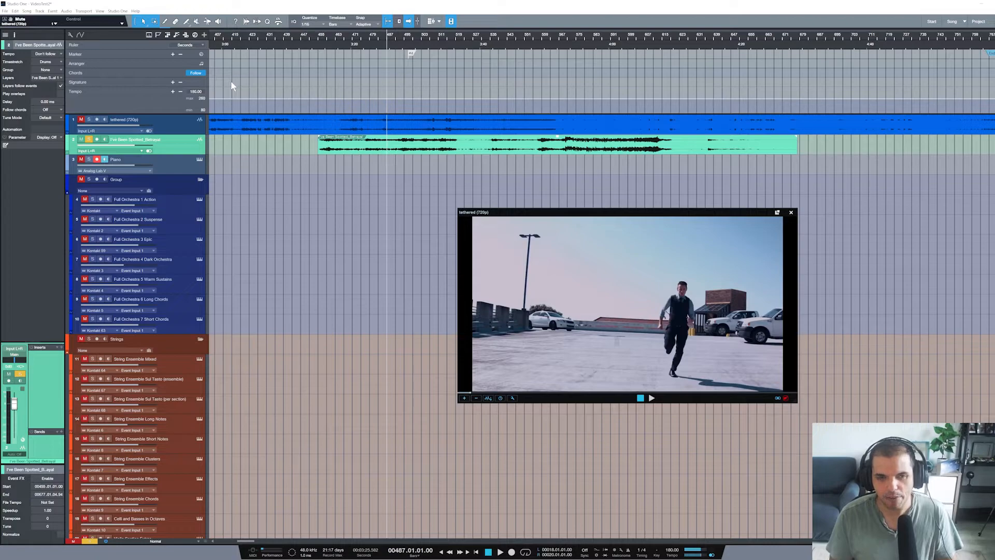
Step: Play the soloed I've Been Spotted_Betrayal track against the tethered (720p) film from bar 482
{"action": "left_click", "coordinate": [376, 43]}
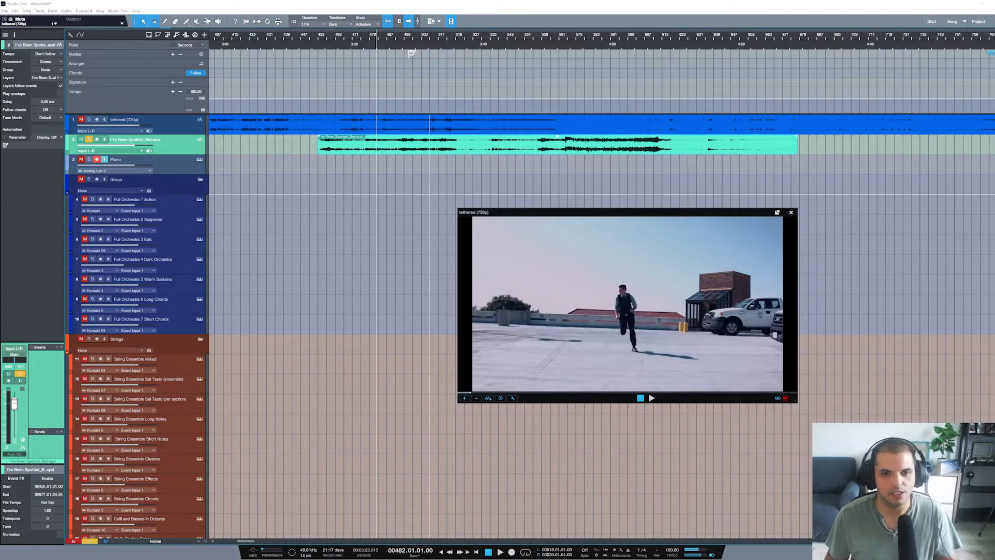
{"action": "left_click", "coordinate": [91, 139]}
{"action": "left_click", "coordinate": [91, 140]}
{"action": "key", "text": "space"}
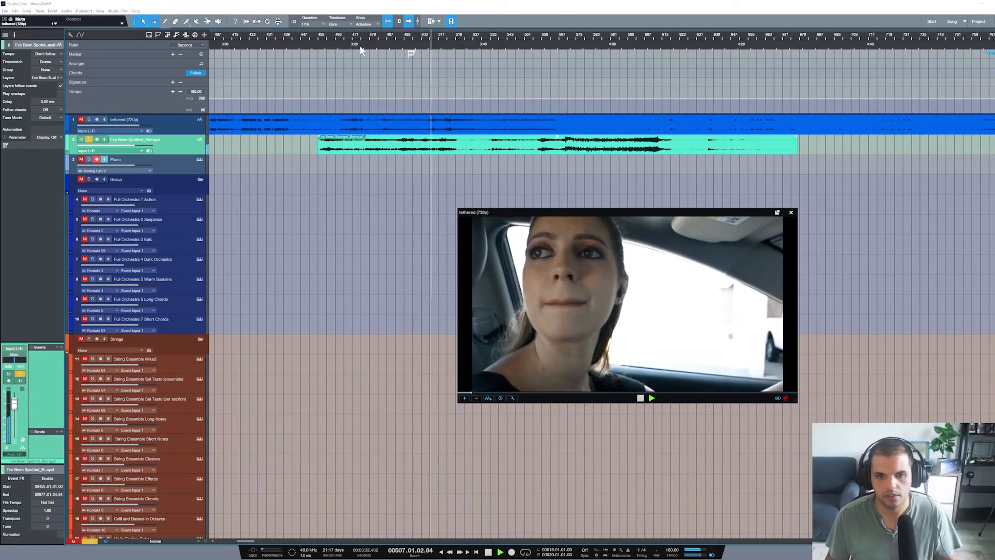
{"action": "key", "text": "space"}
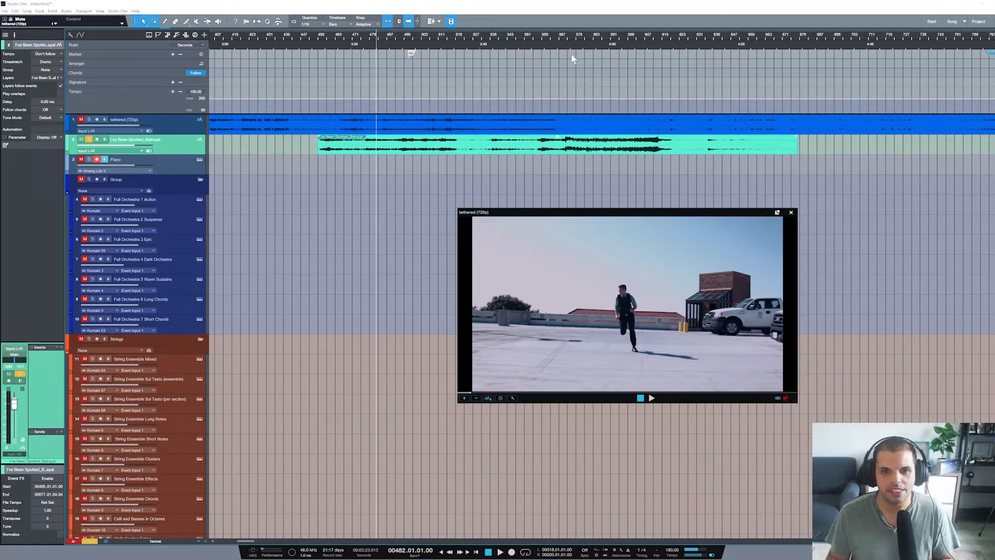
Step: Split the I've Been Spotted_Betrayal event at bar 554, close the video window and play the second part from bar 565
{"action": "left_click", "coordinate": [530, 145], "text": "alt"}
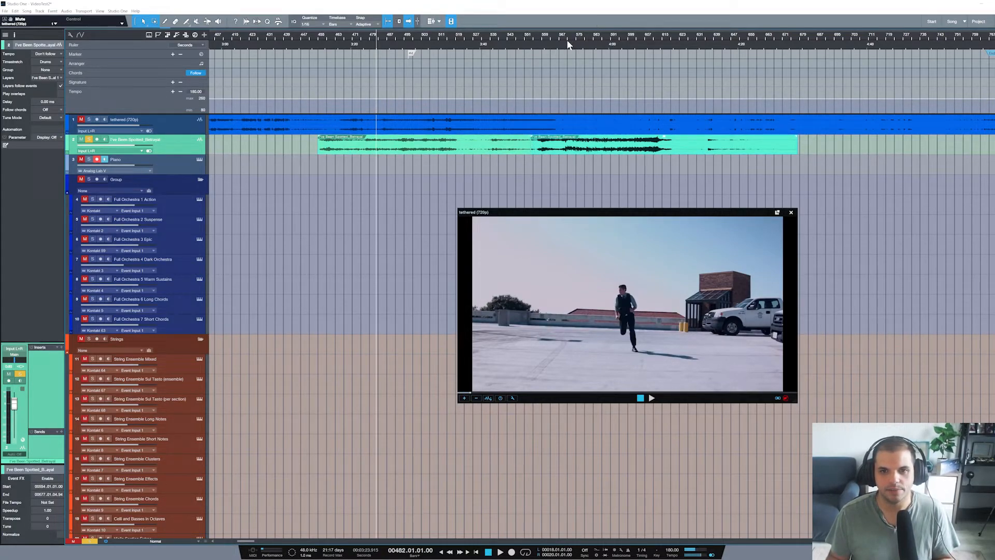
{"action": "left_click", "coordinate": [554, 33]}
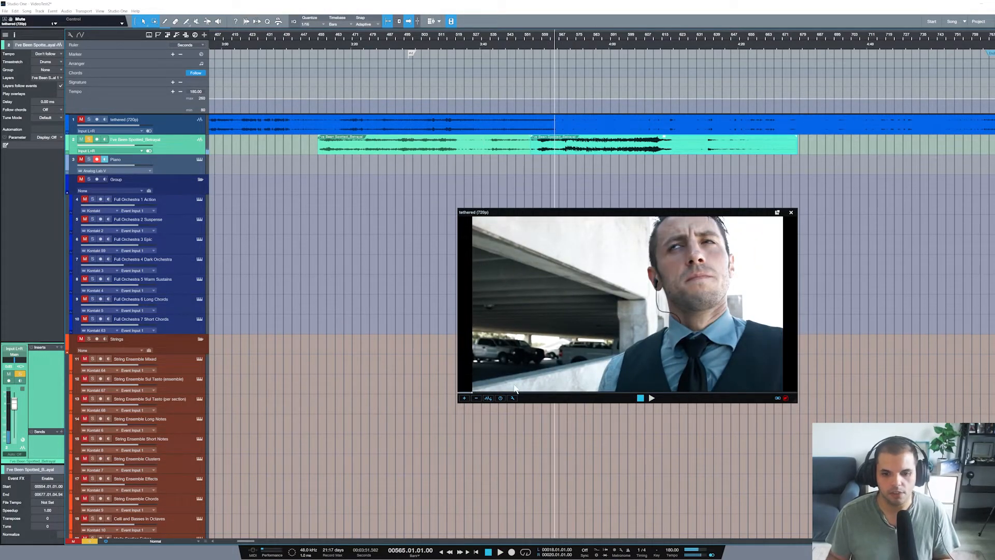
{"action": "left_click", "coordinate": [791, 212]}
{"action": "key", "text": "space"}
{"action": "scroll", "coordinate": [607, 217], "scroll_direction": "up", "scroll_amount": 1}
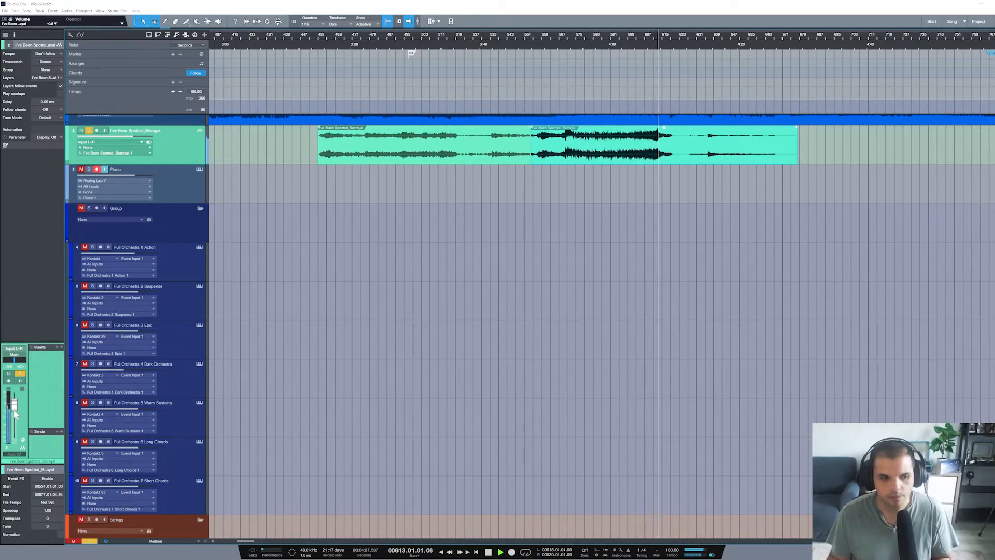
{"action": "key", "text": "space"}
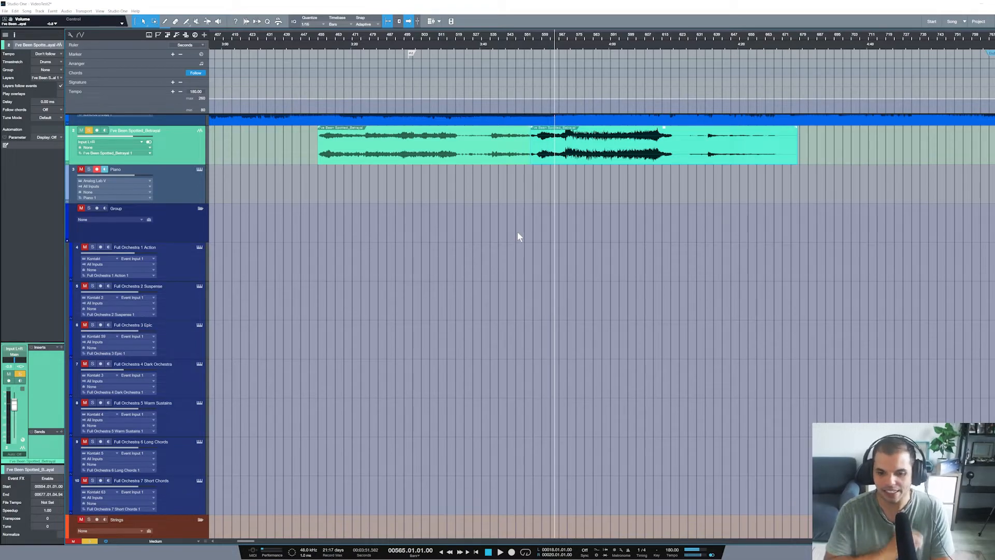
Step: Turn off solo on the I've Been Spotted_Betrayal track and mute both of its audio events
{"action": "scroll", "coordinate": [515, 234], "scroll_direction": "up", "scroll_amount": 1}
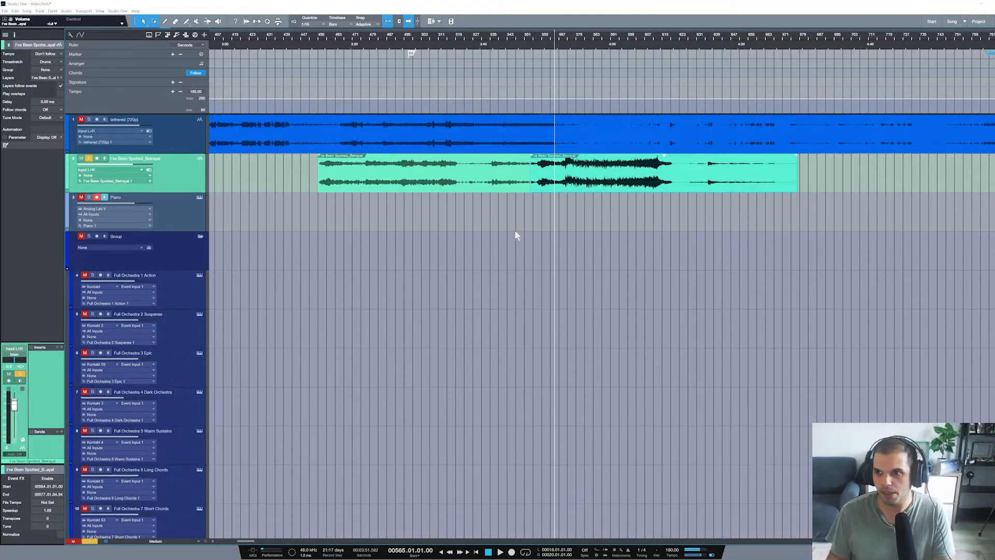
{"action": "left_click", "coordinate": [505, 183]}
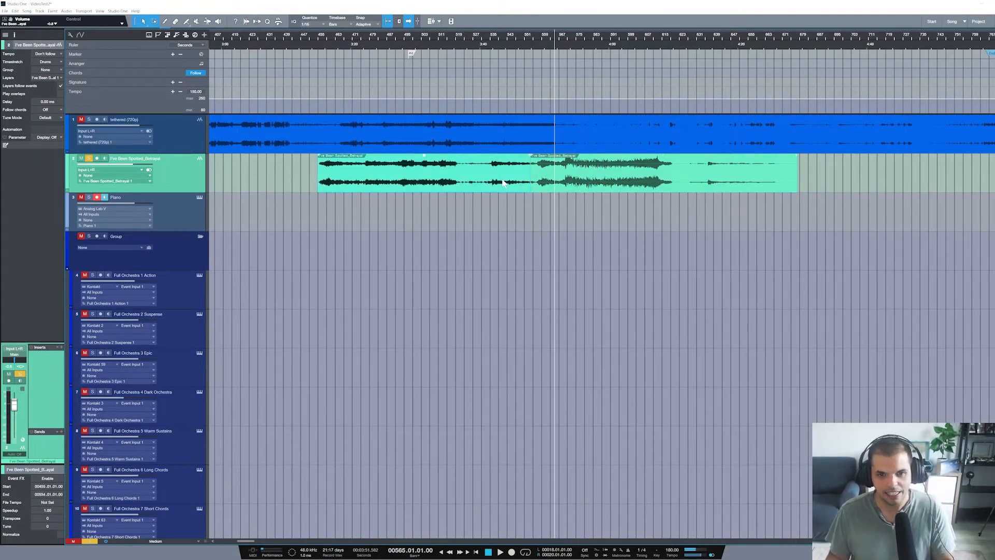
{"action": "left_click", "coordinate": [88, 158]}
{"action": "left_click_drag", "start_coordinate": [838, 188], "coordinate": [428, 175]}
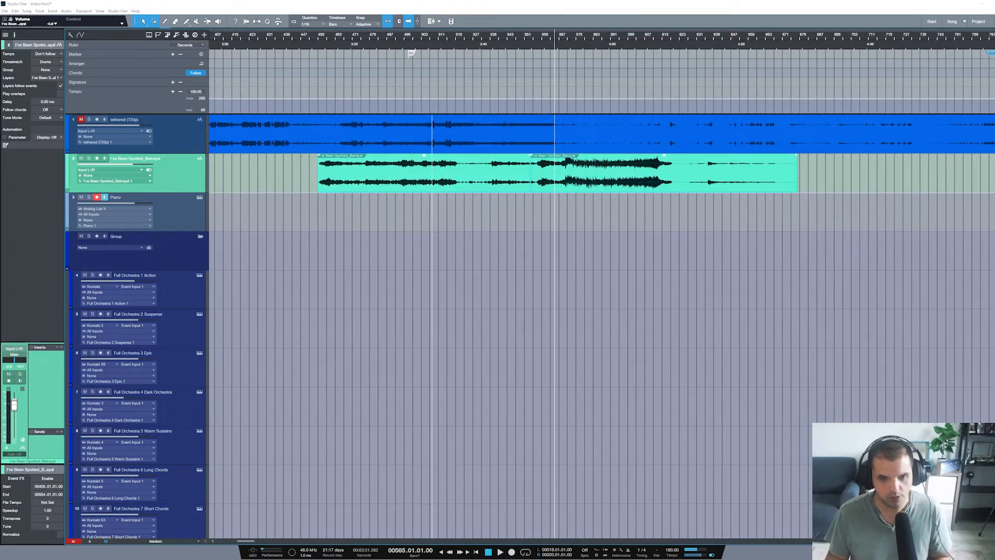
{"action": "right_click", "coordinate": [460, 182]}
{"action": "left_click", "coordinate": [528, 194]}
{"action": "left_click", "coordinate": [513, 185]}
{"action": "right_click", "coordinate": [513, 186]}
{"action": "left_click", "coordinate": [518, 179]}
Step: Reopen the video window and examine the rooftop running scene at several positions up to bar 483
{"action": "left_click", "coordinate": [398, 36]}
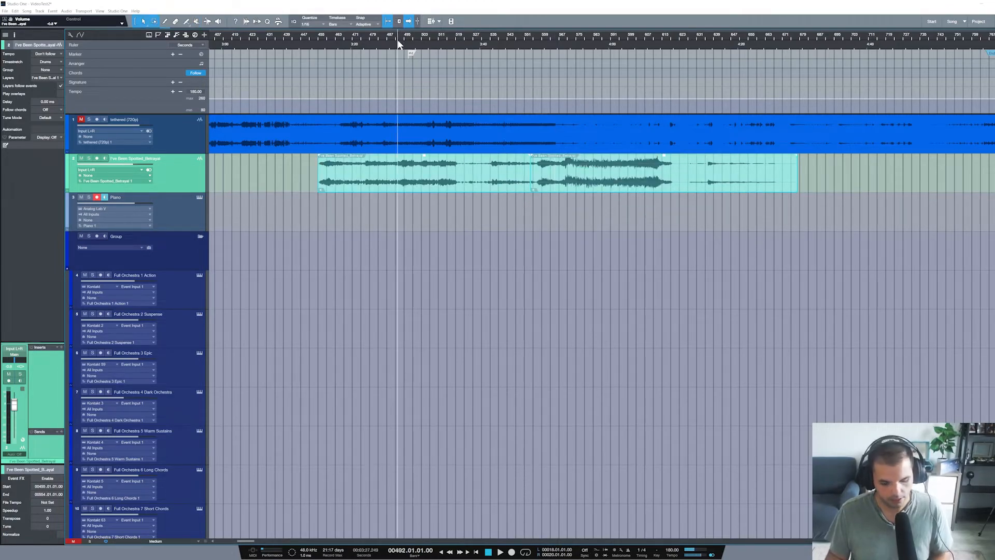
{"action": "key", "text": "ctrl+shift+v"}
{"action": "left_click", "coordinate": [359, 36]}
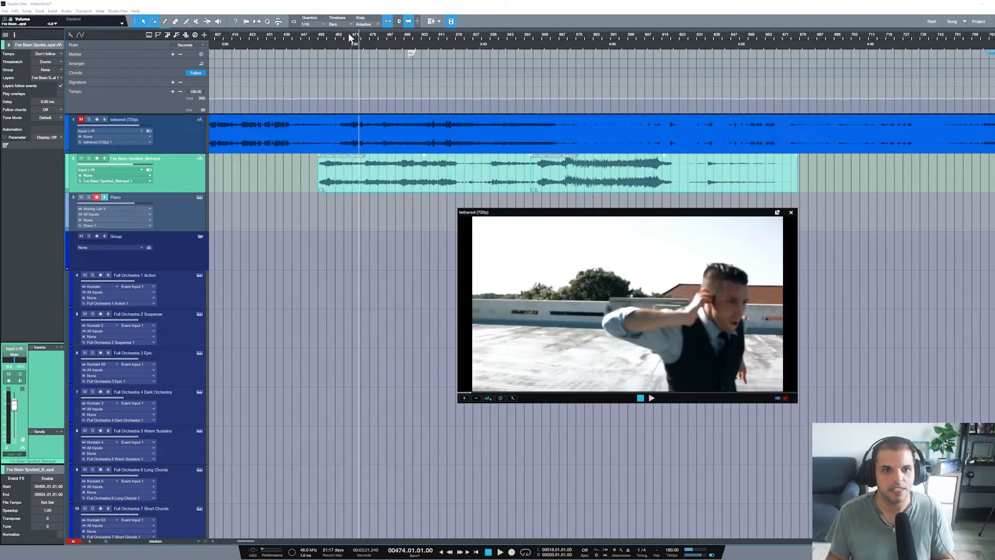
{"action": "left_click", "coordinate": [346, 37]}
{"action": "mouse_move", "coordinate": [346, 37]}
{"action": "left_mouse_down"}
{"action": "mouse_move", "coordinate": [349, 48]}
{"action": "mouse_move", "coordinate": [334, 30]}
{"action": "left_mouse_up"}
{"action": "left_click", "coordinate": [339, 37]}
{"action": "left_click", "coordinate": [353, 38]}
{"action": "left_click", "coordinate": [360, 38]}
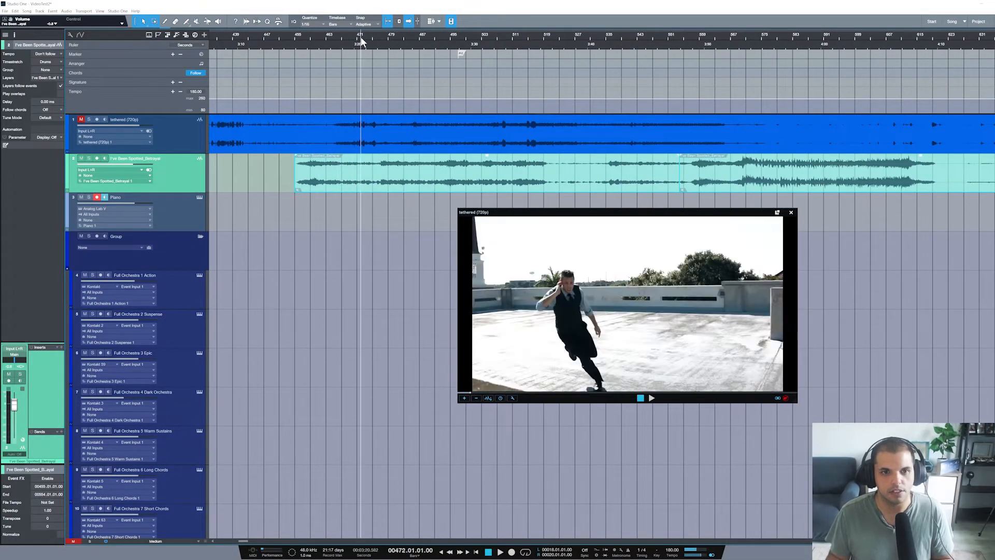
{"action": "left_click", "coordinate": [357, 37]}
{"action": "left_click", "coordinate": [385, 36]}
{"action": "left_click", "coordinate": [401, 32]}
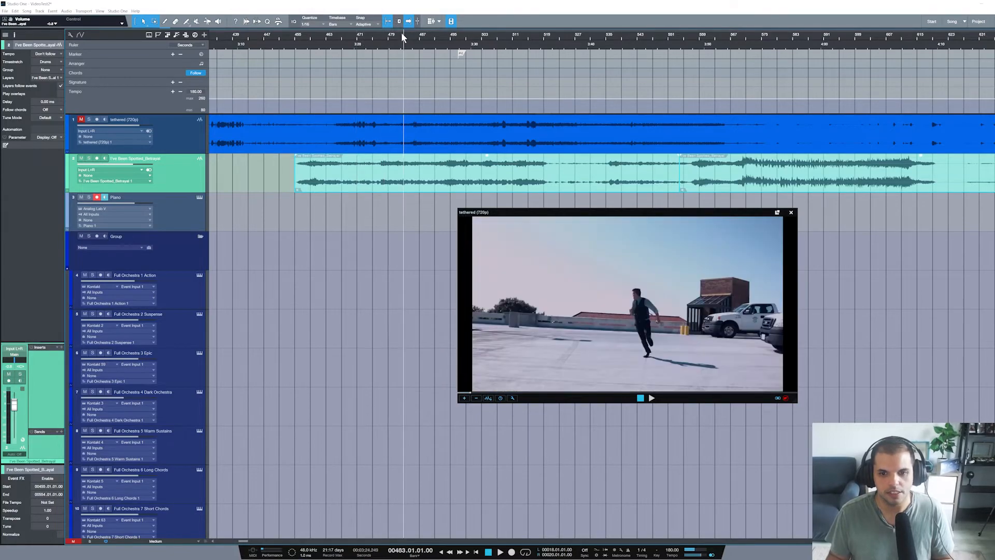
Step: Unmute and solo the tethered (720p) track, and play the film's own audio from bar 475
{"action": "left_click", "coordinate": [82, 120]}
{"action": "key", "text": "space"}
{"action": "key", "text": "space"}
{"action": "left_click", "coordinate": [89, 120]}
{"action": "key", "text": "space"}
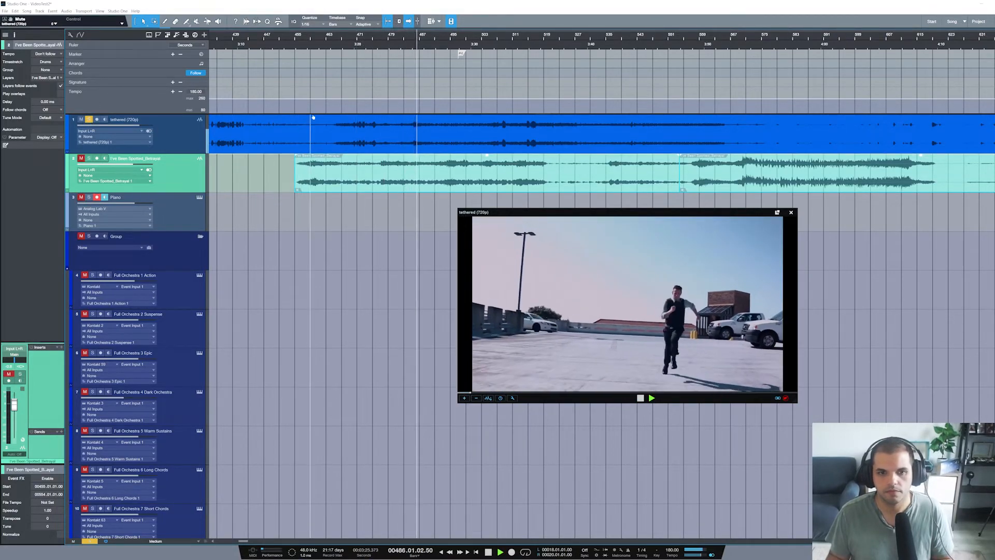
{"action": "left_click", "coordinate": [372, 35]}
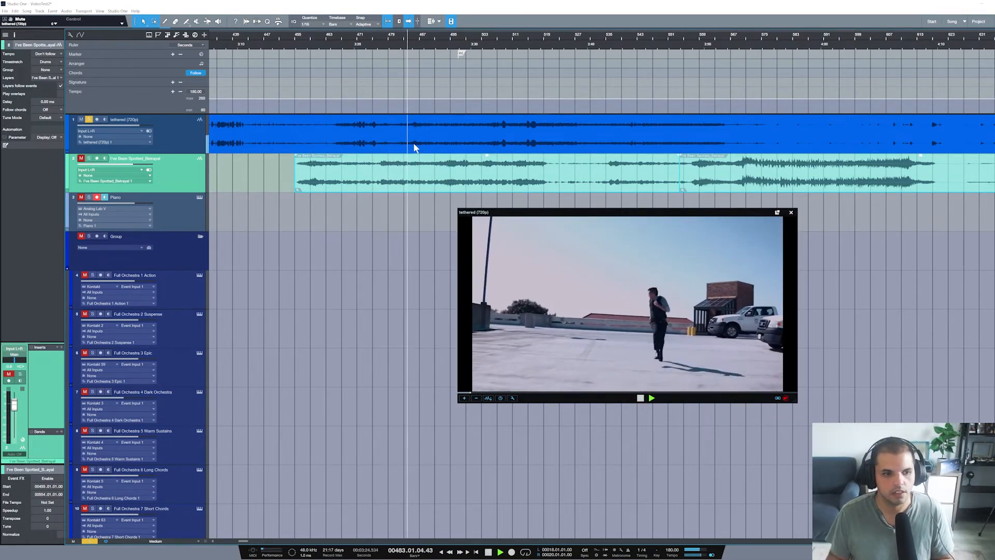
{"action": "left_click", "coordinate": [155, 142]}
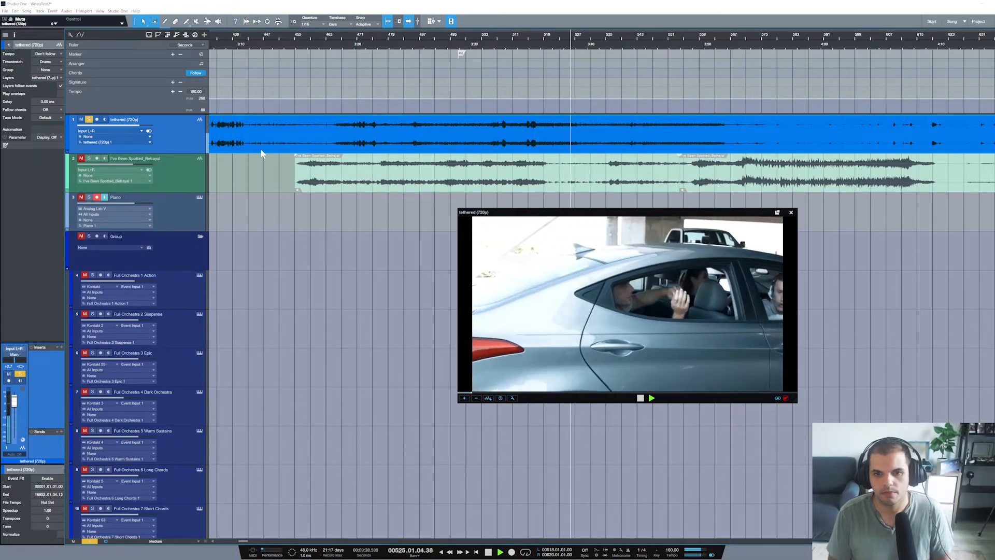
{"action": "key", "text": "space"}
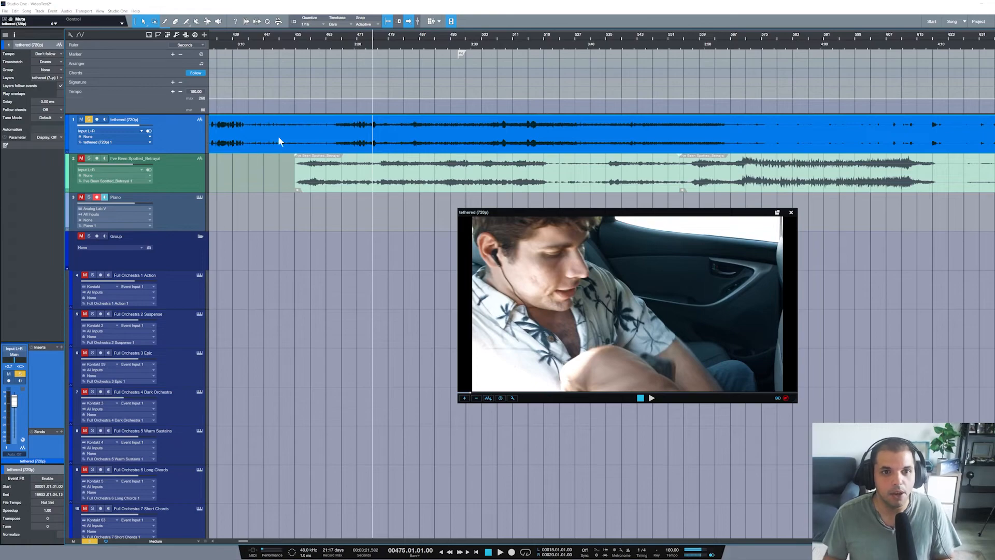
Step: Show an overview of the film timeline with all tracks at Tiny height
{"action": "left_click_drag", "start_coordinate": [388, 40], "coordinate": [415, 12]}
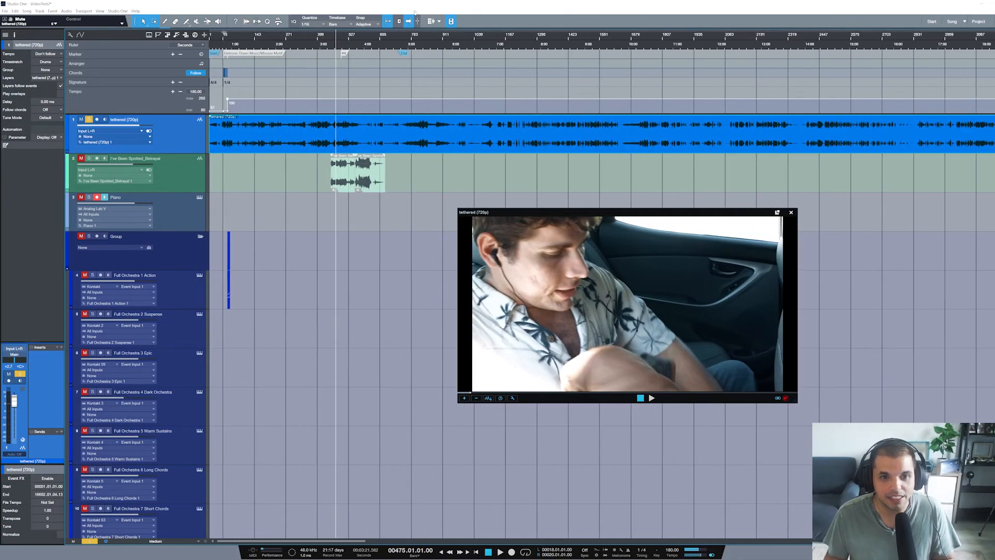
{"action": "scroll", "coordinate": [389, 228], "scroll_direction": "down", "scroll_amount": 5}
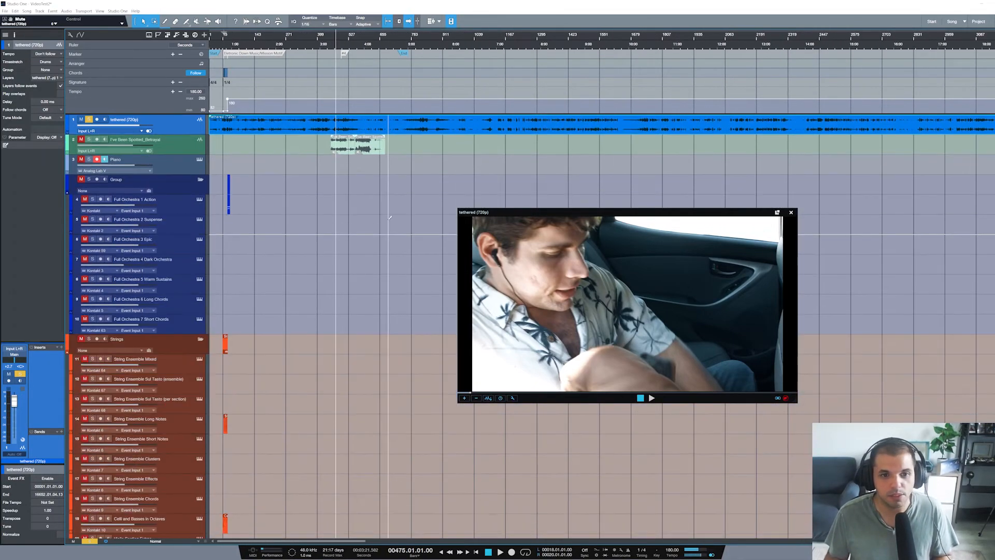
{"action": "scroll", "coordinate": [388, 222], "scroll_direction": "up", "scroll_amount": 1}
{"action": "scroll", "coordinate": [389, 217], "scroll_direction": "down", "scroll_amount": 1}
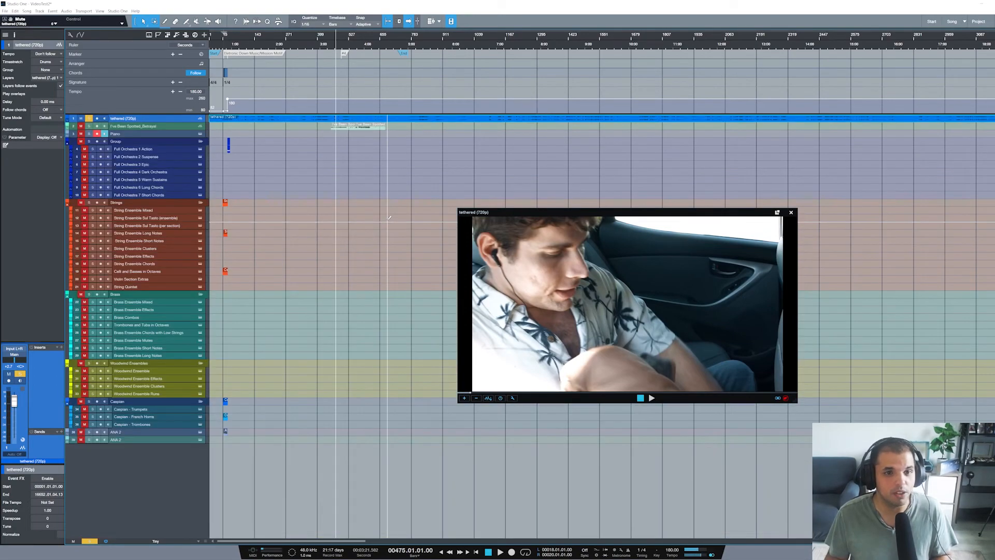